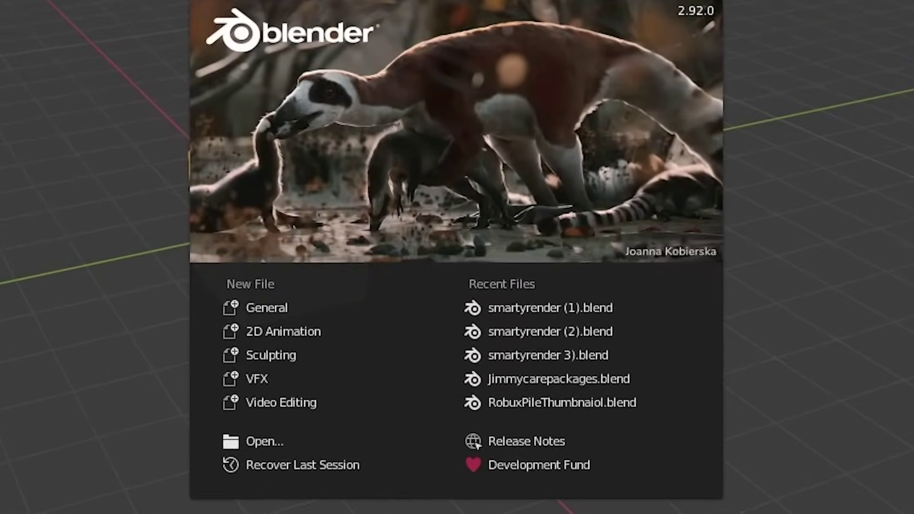
Dismiss the splash screen and deselect the default cube
left_click(339, 153)
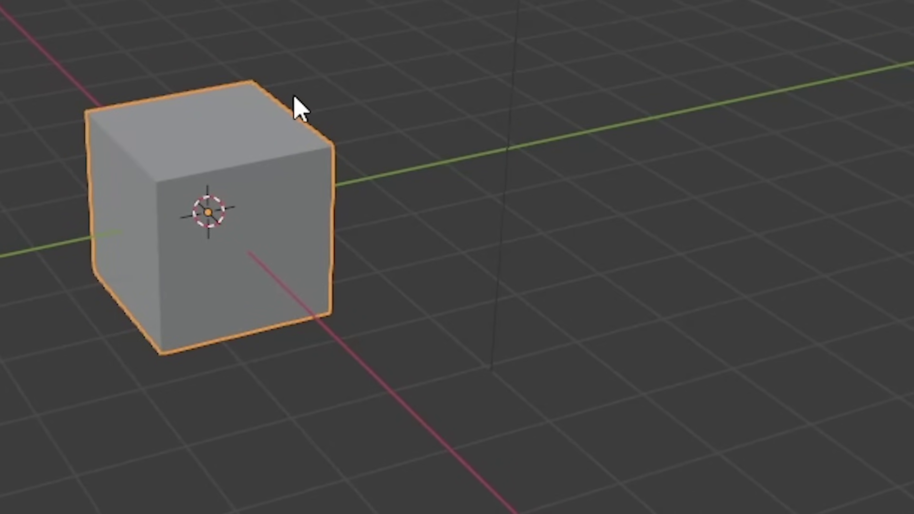
left_click(412, 193)
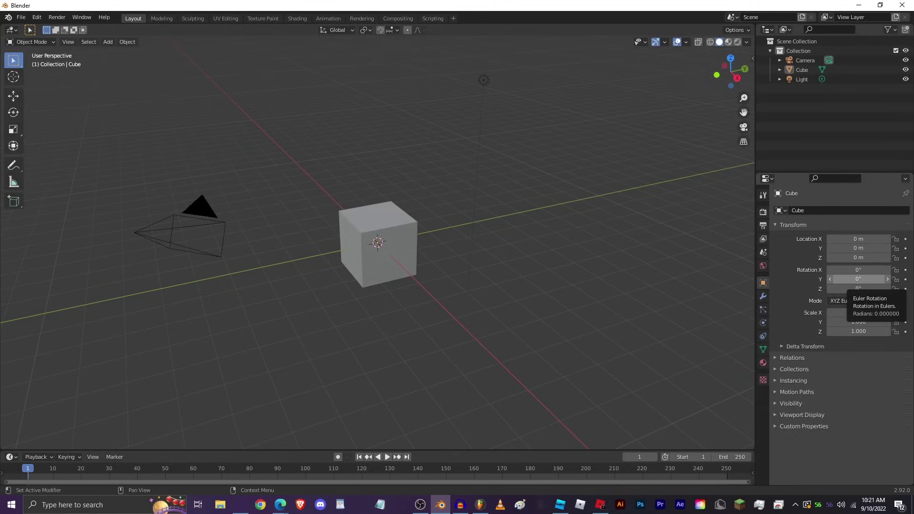
Select the cube, light and camera one after another, cycling back to the cube
key("alt+Tab")
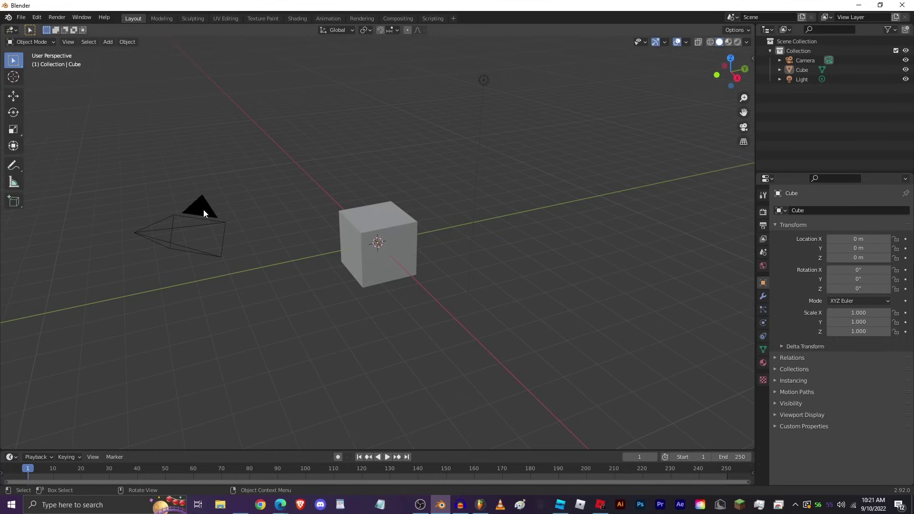
left_click(377, 220)
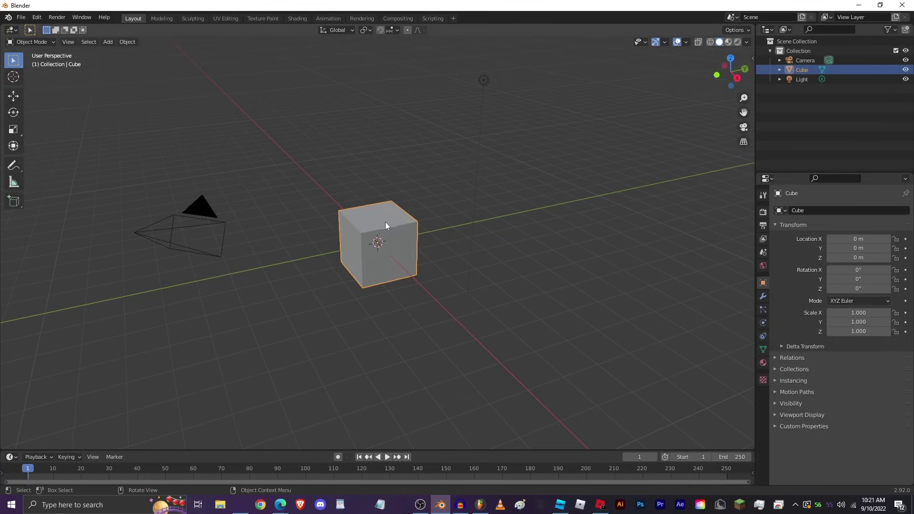
left_click(484, 79)
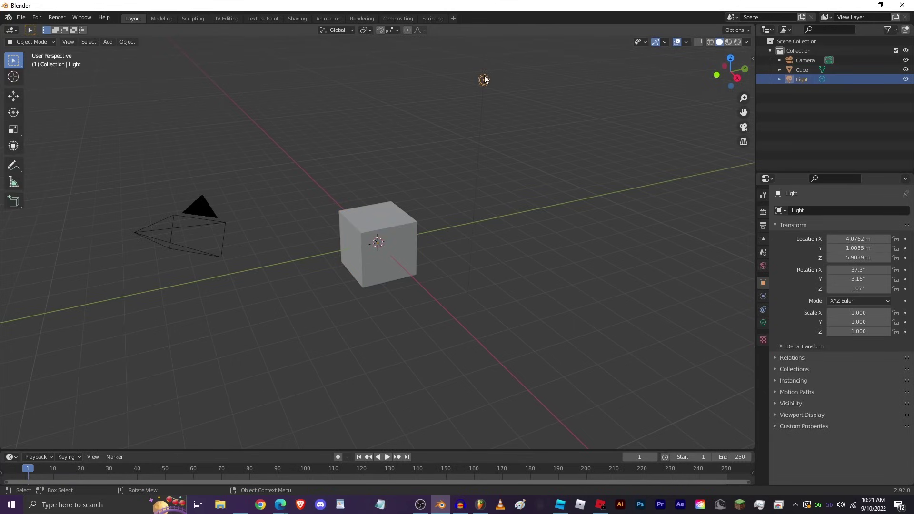
left_click(221, 217)
left_click(380, 218)
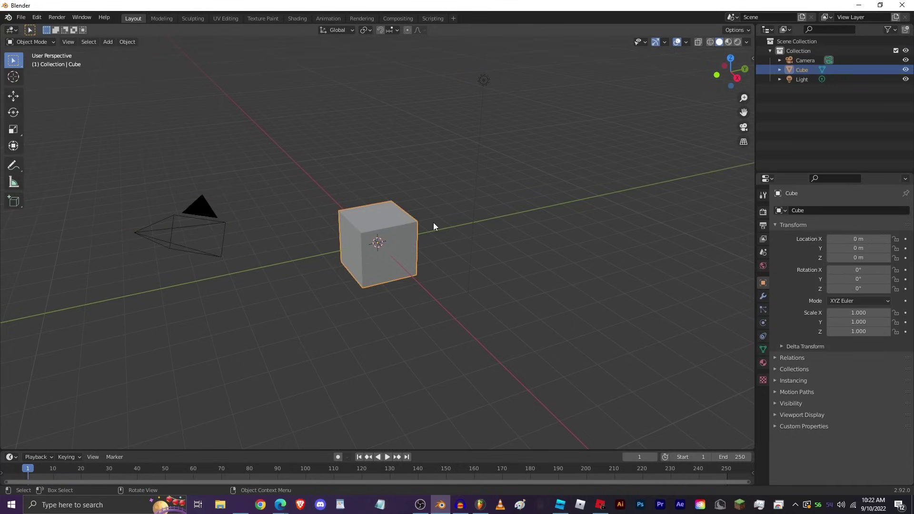
left_click(484, 81)
left_click(387, 216)
left_click(483, 81)
left_click(371, 232)
Toggle selection among camera and cube, clearing it once, and finish with the light selected
left_click(206, 200)
left_click(384, 213)
left_click(392, 197)
left_click(390, 203)
left_click(342, 198)
left_click(368, 218)
left_click(205, 206)
left_click(384, 218)
left_click(483, 81)
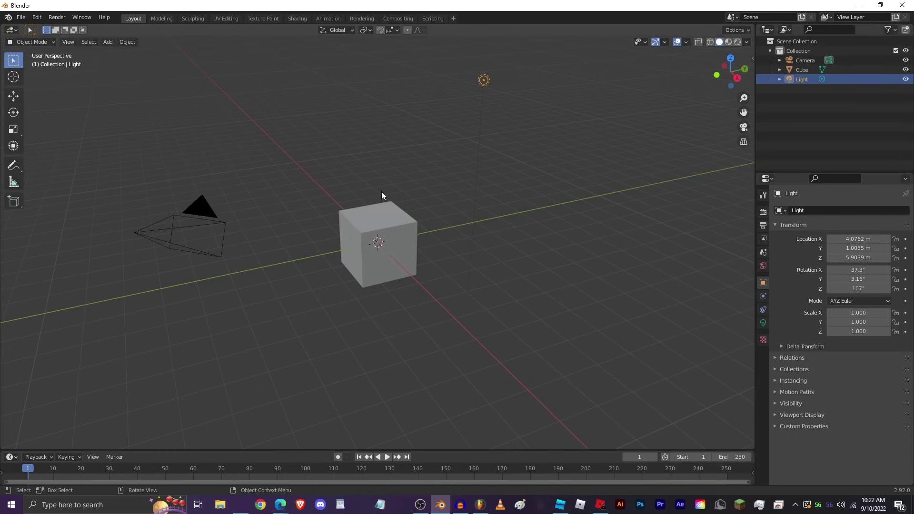
Orbit and pan the view so the red X axis line runs down through the centred cube
middle_click_drag(381, 191, 287, 162)
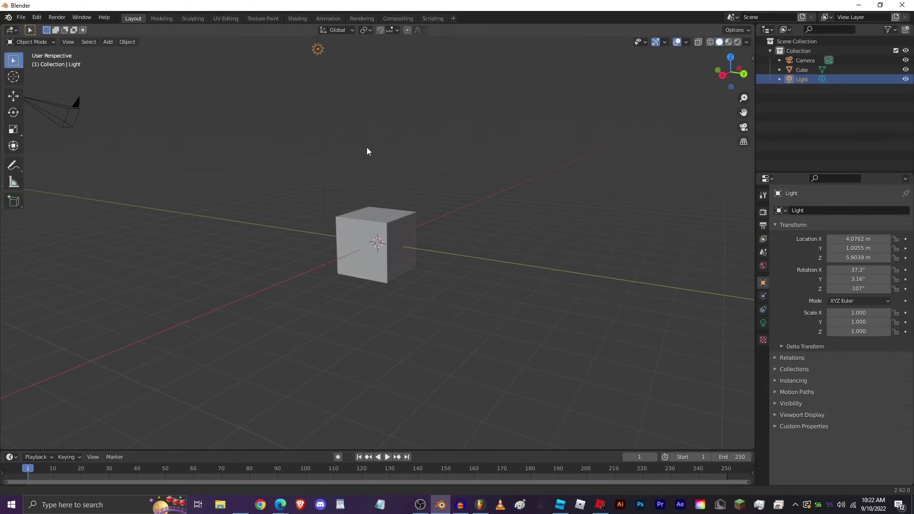
middle_click_drag(367, 151, 387, 181, "shift")
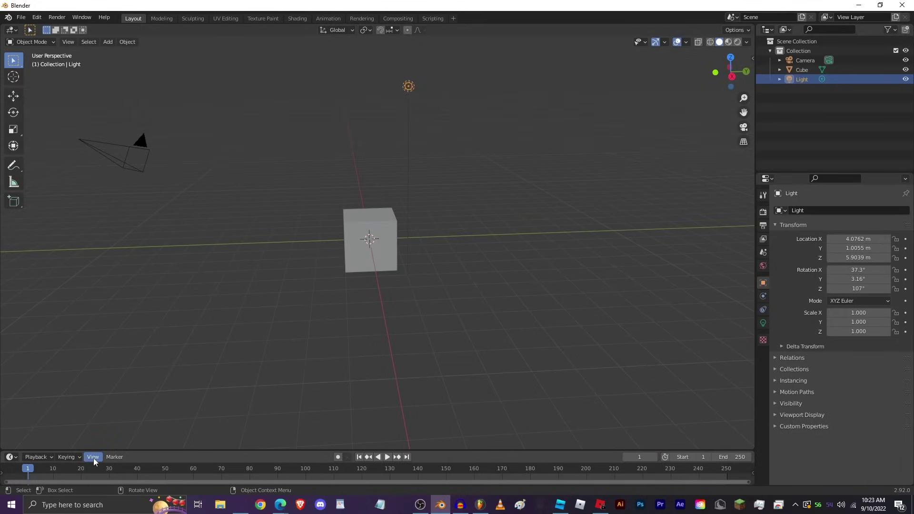
Walk the view toward the cube with Walk Navigation and confirm the new position
left_click(68, 42)
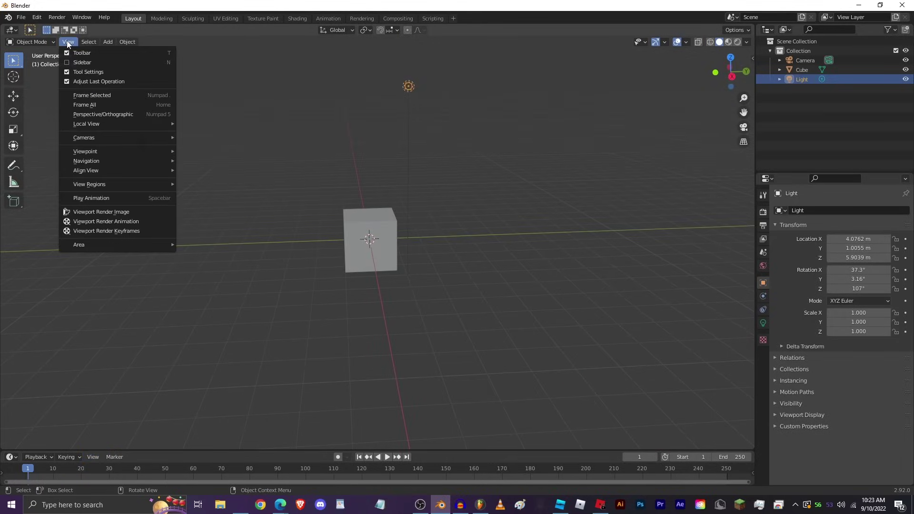
mouse_move(97, 164)
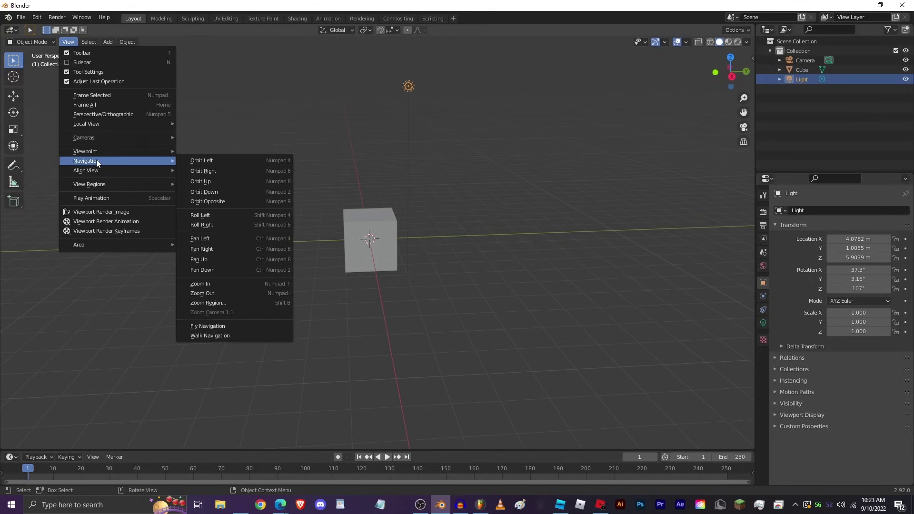
left_click(206, 335)
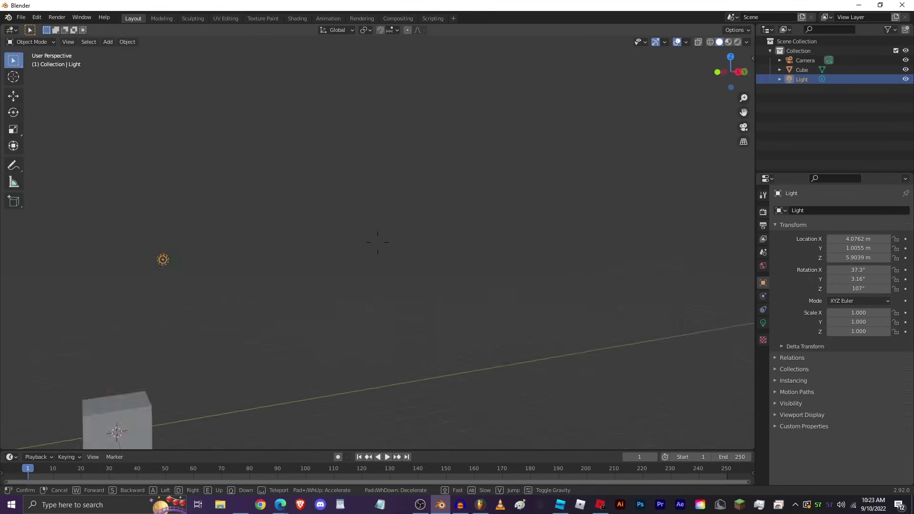
key("w")
key("a")
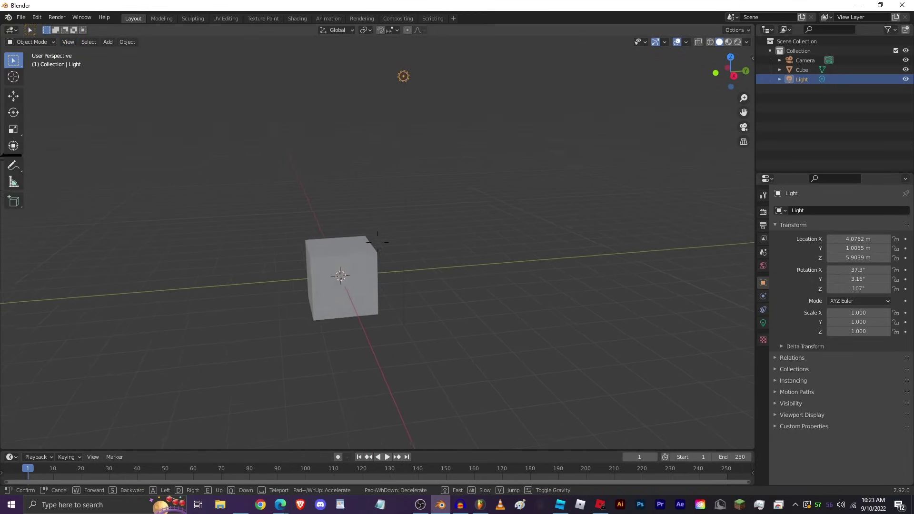
key("w")
left_click(367, 250)
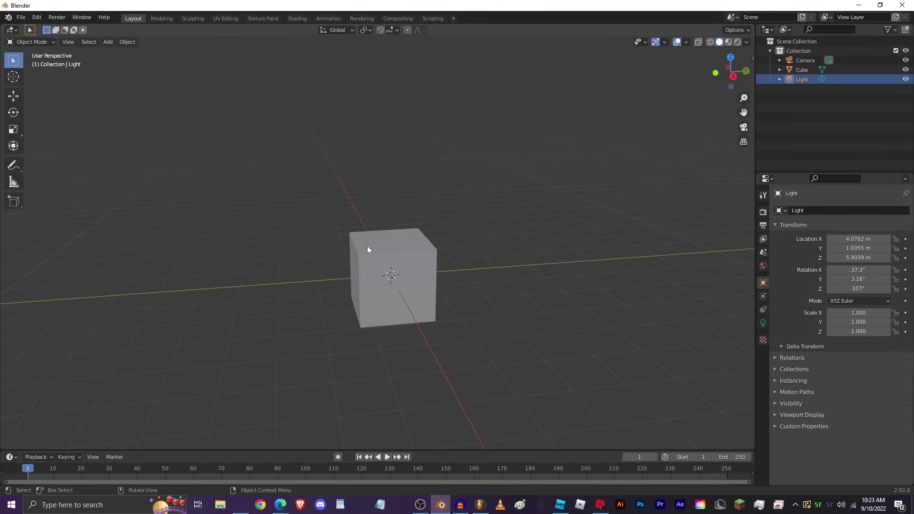
Start a Z-axis scale of the light, cancel it at 1.000, and orbit to face the cube
key("s")
key("z")
key("Escape")
middle_click_drag(385, 180, 483, 201)
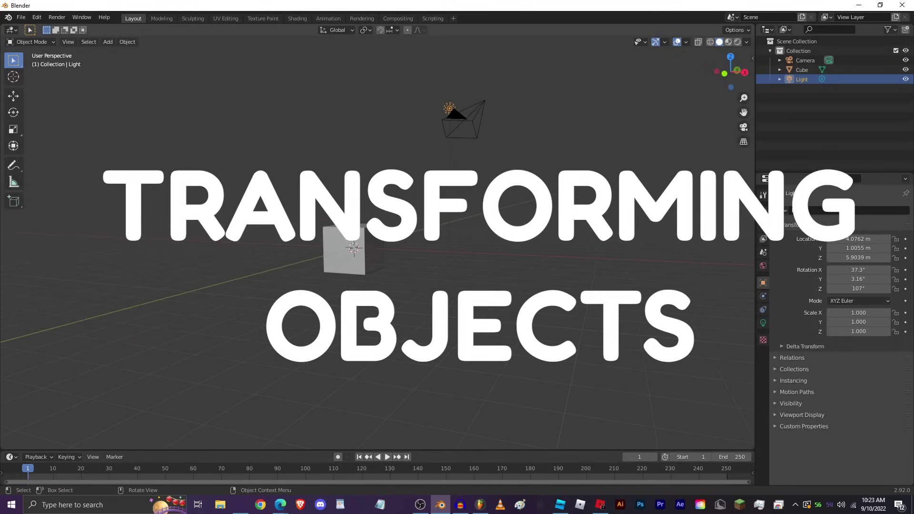
Orbit around the cube from several angles, selecting the camera briefly and ending with the cube selected
middle_click_drag(489, 181, 468, 203)
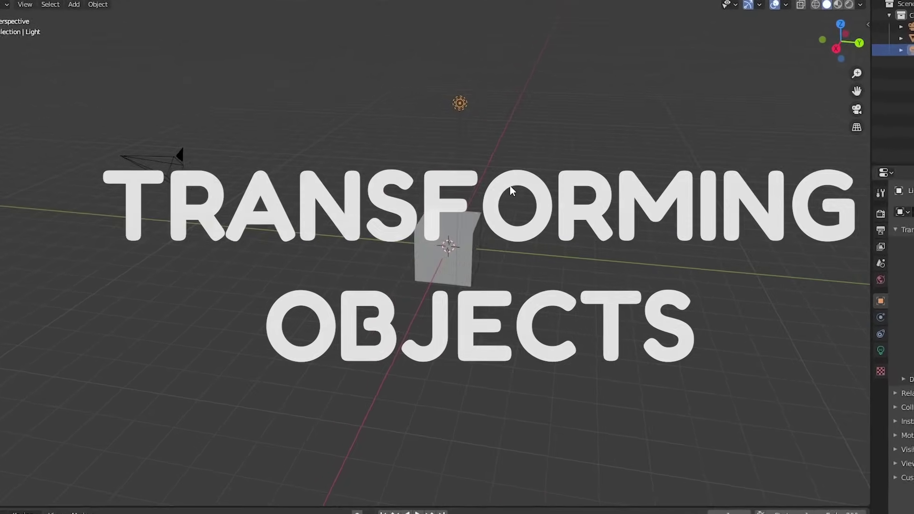
middle_click_drag(481, 192, 757, 164)
left_click(395, 235)
middle_click_drag(399, 234, 471, 1)
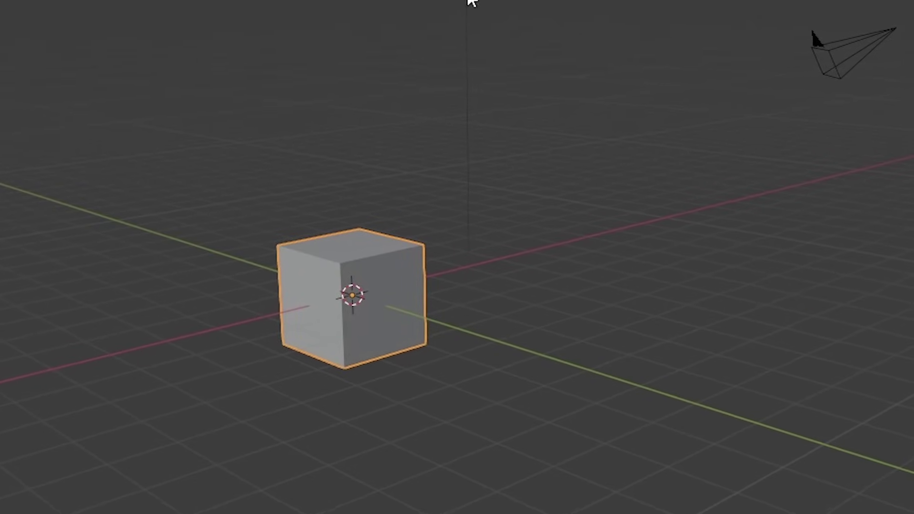
left_click(873, 36)
middle_click_drag(618, 129, 777, 135)
middle_click_drag(476, 233, 362, 257)
middle_click_drag(425, 253, 437, 228)
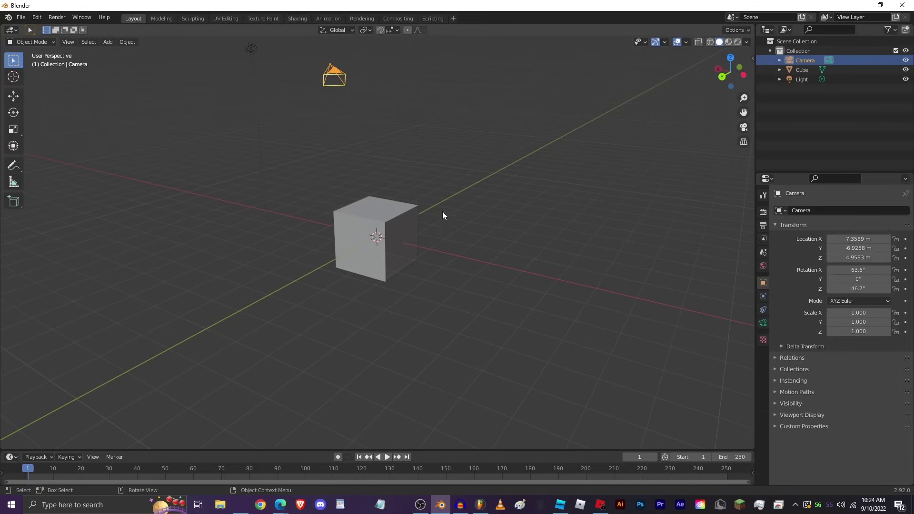
middle_click_drag(441, 212, 347, 204)
left_click(378, 205)
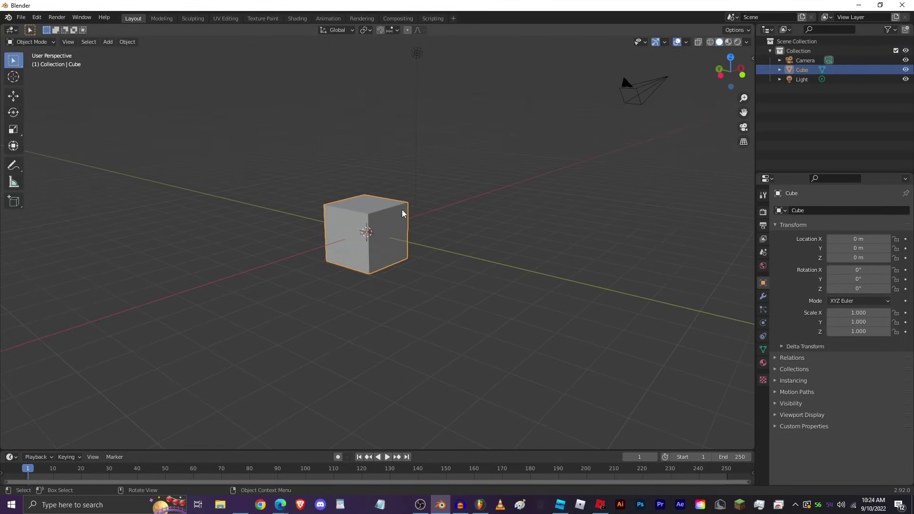
Hide the cube with H, then toggle its Outliner eye icon until it is visible again
key("h")
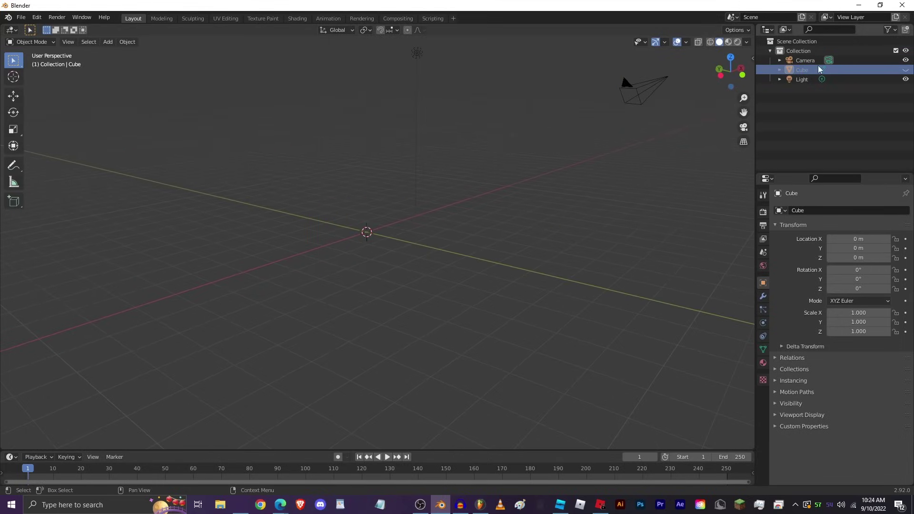
left_click(905, 70)
left_click(905, 70)
left_click(905, 70)
left_click(905, 70)
left_click(905, 70)
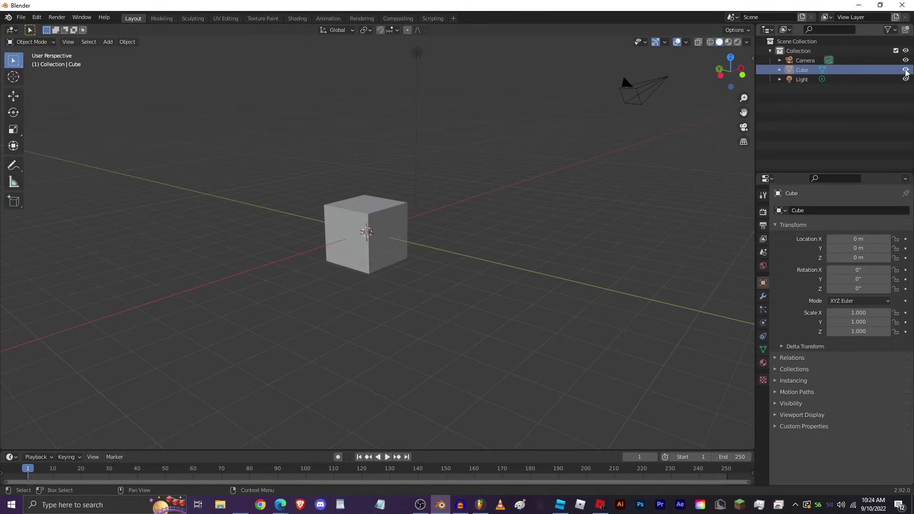
Orbit to a steeper angle and select the cube
middle_click_drag(495, 195, 525, 197)
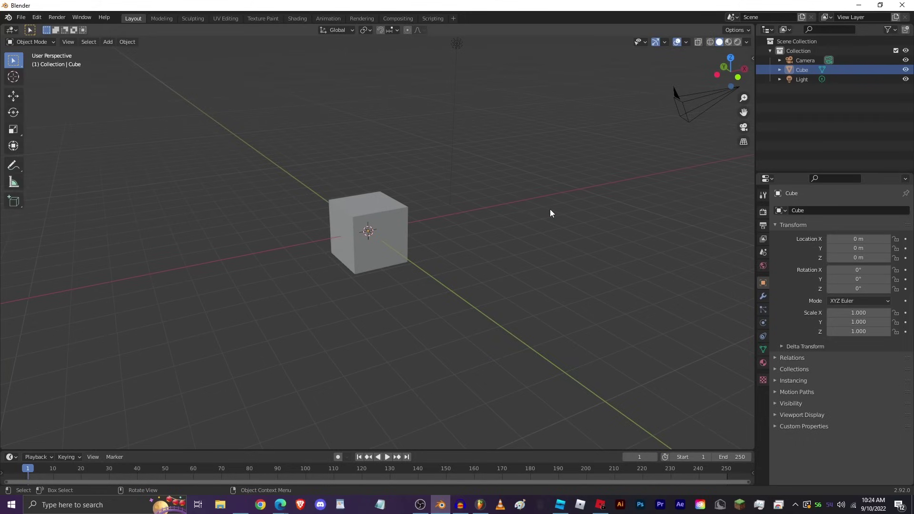
middle_click_drag(520, 179, 501, 185)
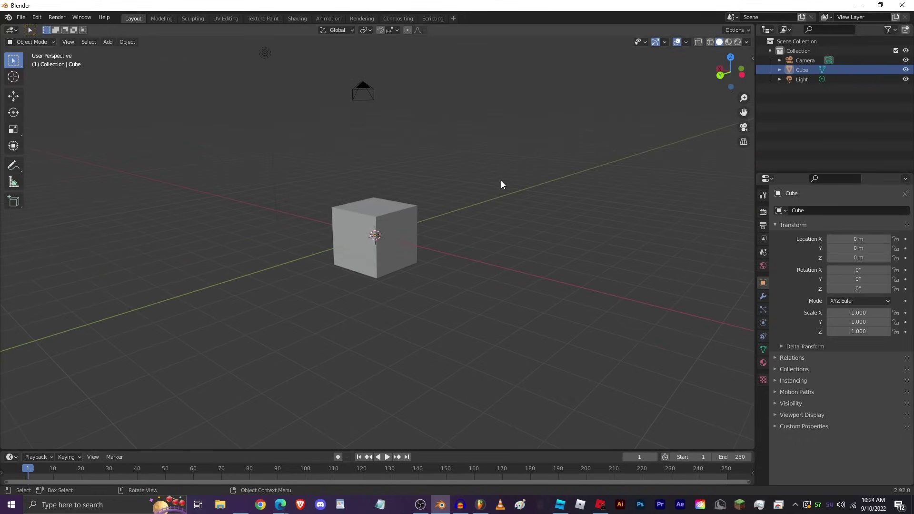
middle_click_drag(424, 217, 410, 231)
left_click(409, 231)
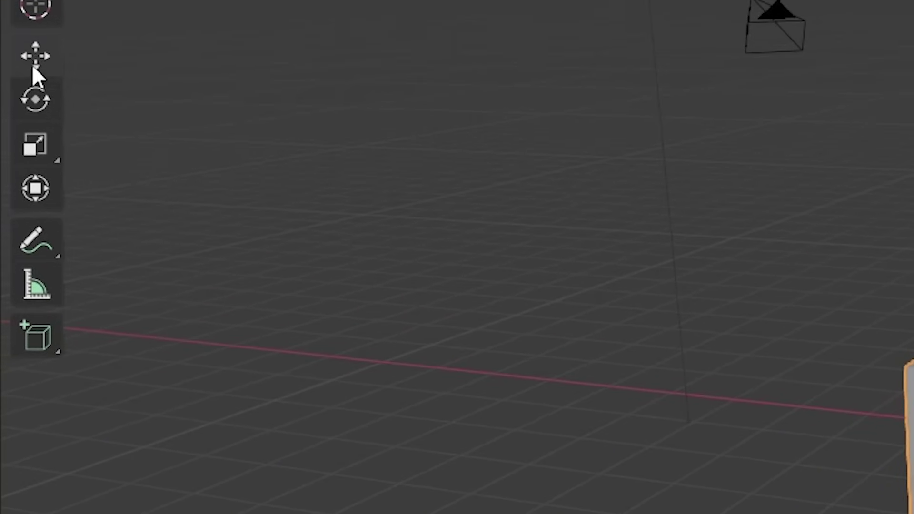
Drag the cube to a new spot with the Move tool, then reset it to the origin with Alt+G
left_click(30, 60)
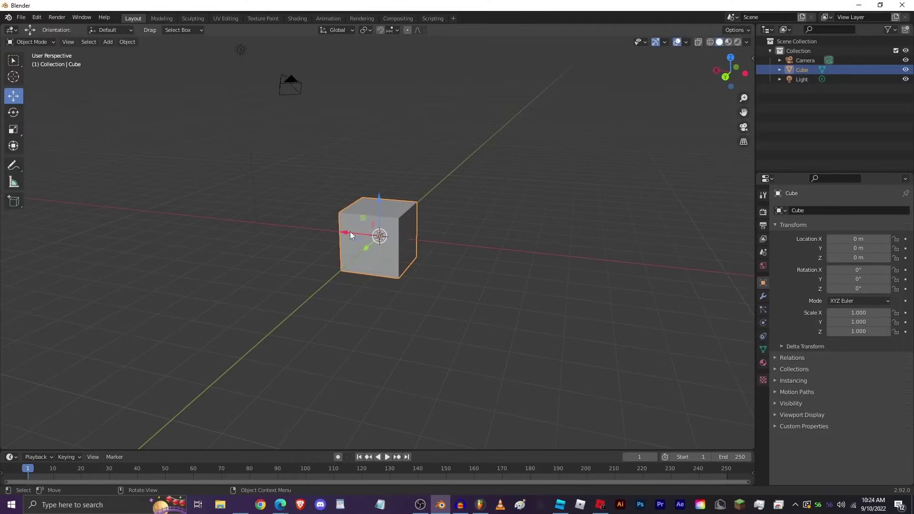
left_click_drag(350, 232, 388, 249)
middle_click_drag(388, 250, 397, 200)
key("alt+g")
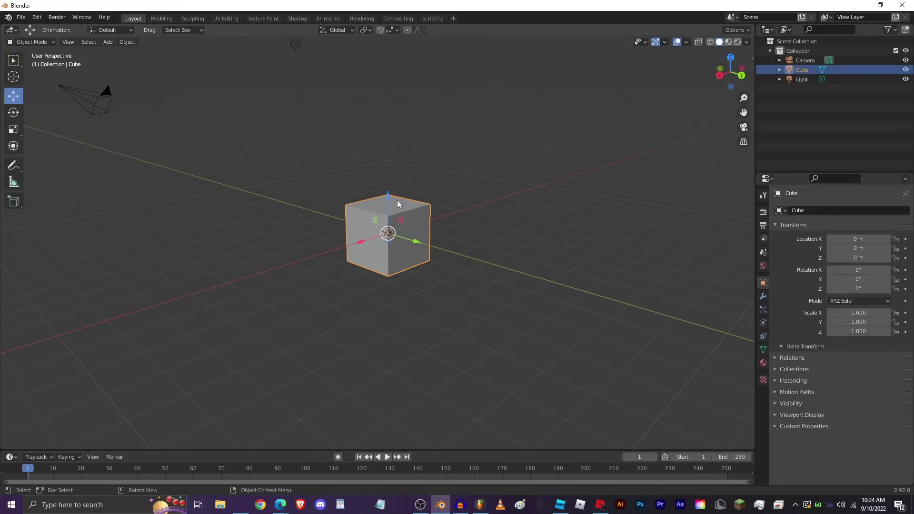
Make two free G moves of the cube, confirming each and orbiting between them
middle_click_drag(467, 199, 426, 221)
key("g")
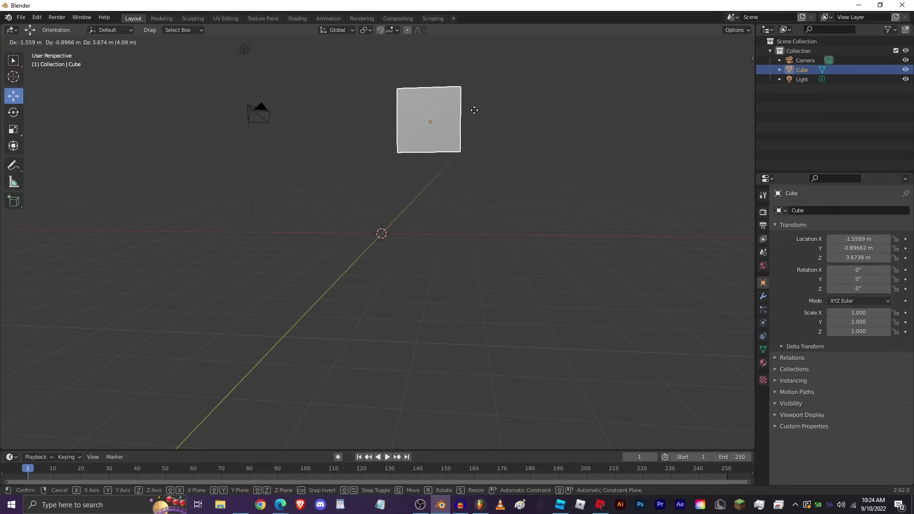
left_click(474, 110)
middle_click_drag(474, 110, 528, 116)
key("g")
left_click(330, 175)
middle_click_drag(330, 175, 388, 176)
Try constraining a move to X, Y, then Z, undo the vertical slide, and reset location to 0 m
key("g")
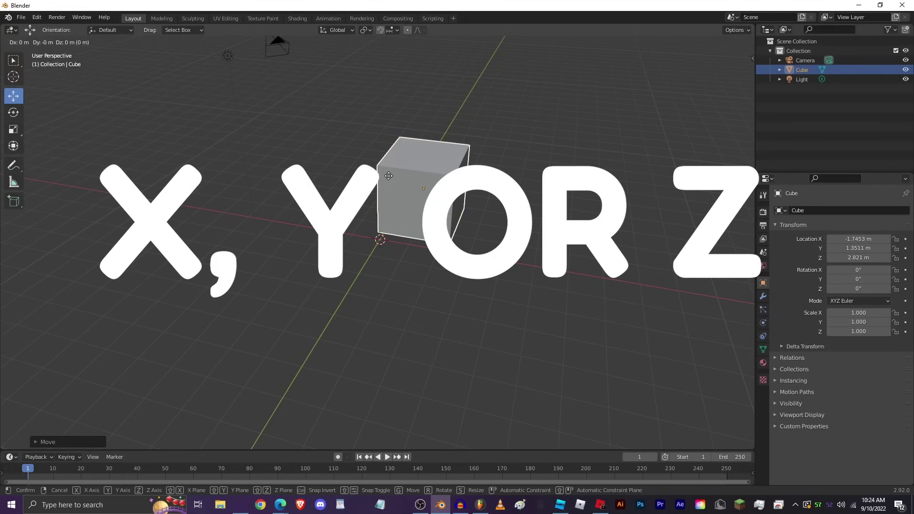
key("x")
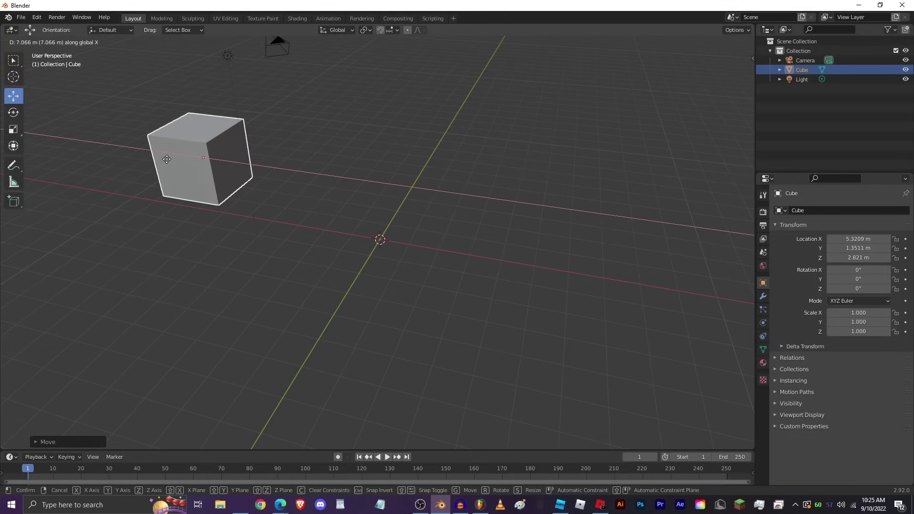
key("y")
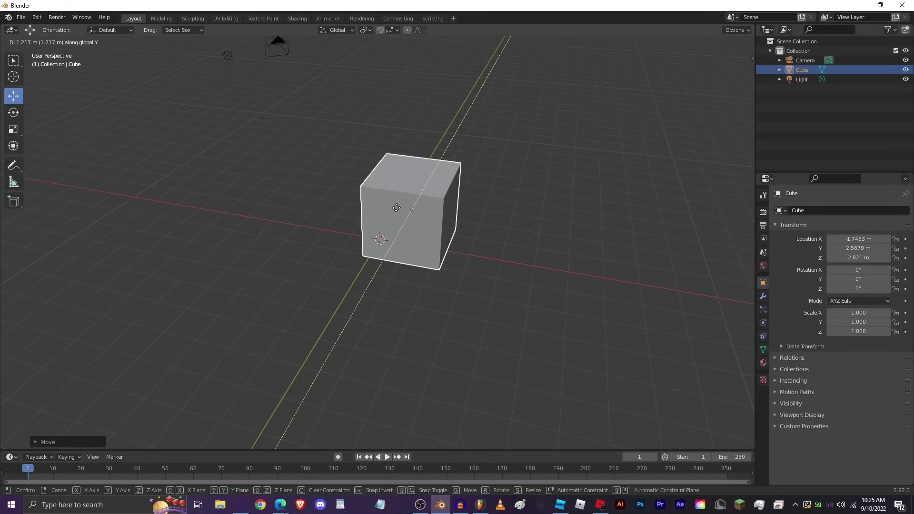
key("z")
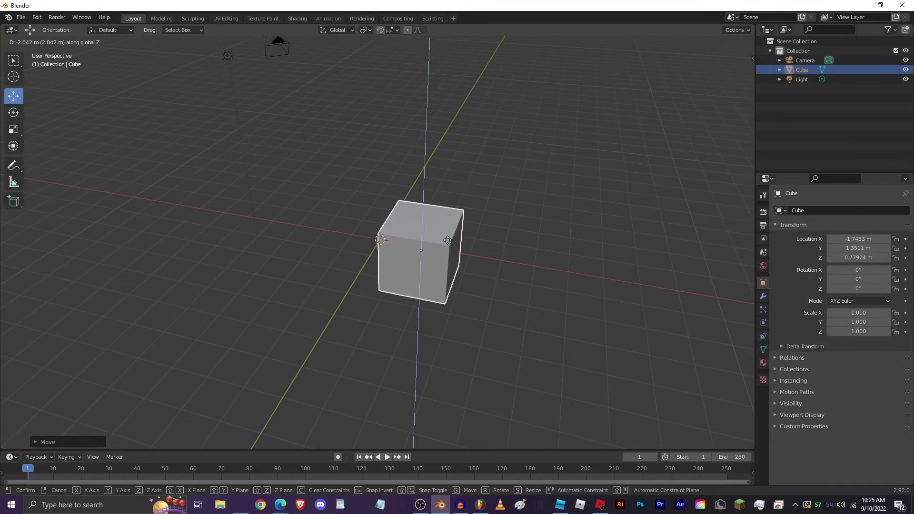
left_click_drag(447, 240, 447, 92)
middle_click_drag(400, 139, 402, 140)
key("ctrl+z")
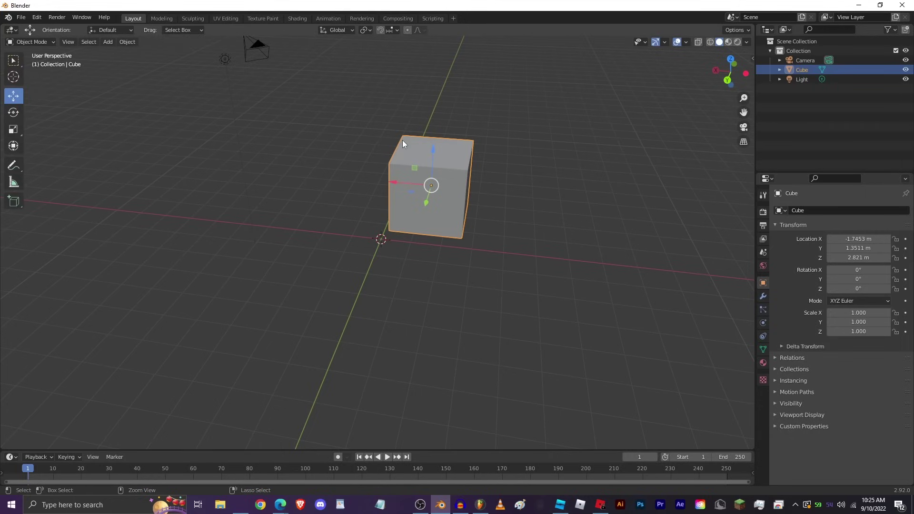
key("alt+g")
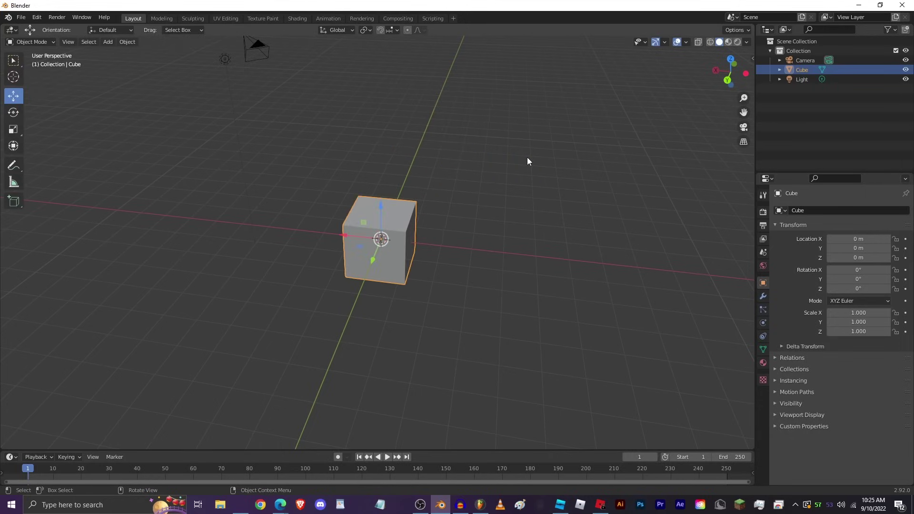
Cancel an X-axis move, then raise the cube along Z to about 1.26 m
middle_click_drag(523, 155, 468, 149)
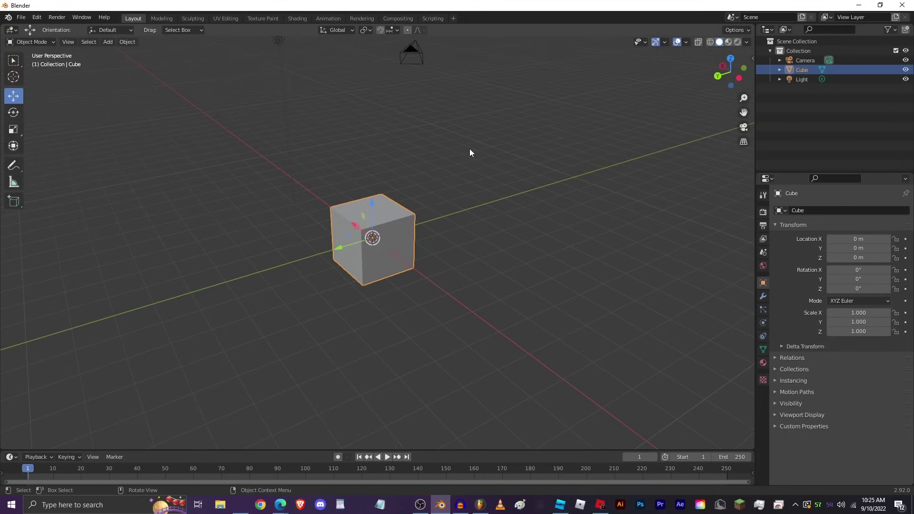
middle_click_drag(469, 148, 435, 226)
key("g")
key("x")
key("Escape")
key("g")
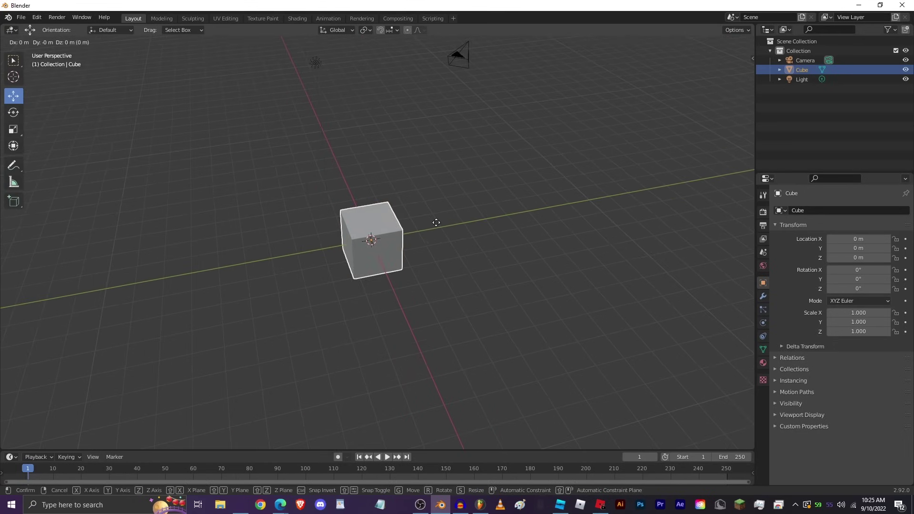
key("z")
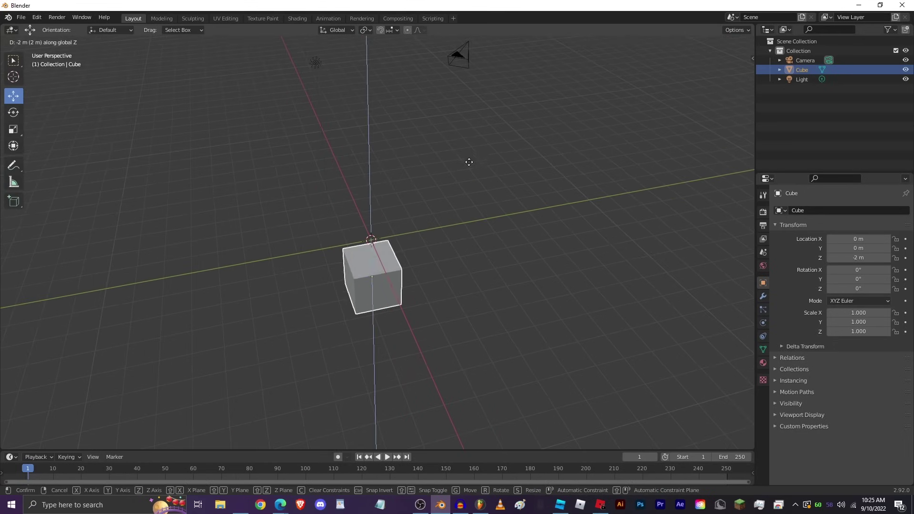
left_click(485, 96)
Make a few free moves of the cube from different angles, then undo back to the origin
key("g")
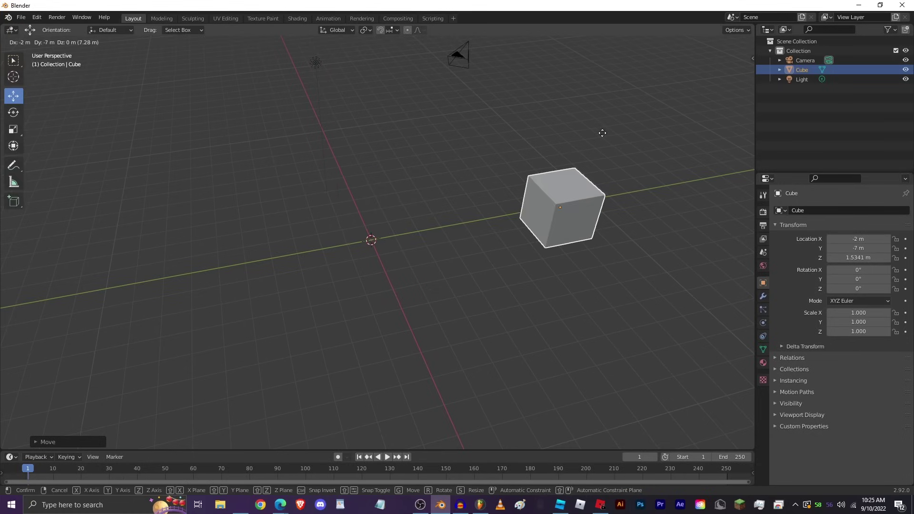
key("Escape")
middle_click_drag(452, 160, 433, 151)
key("g")
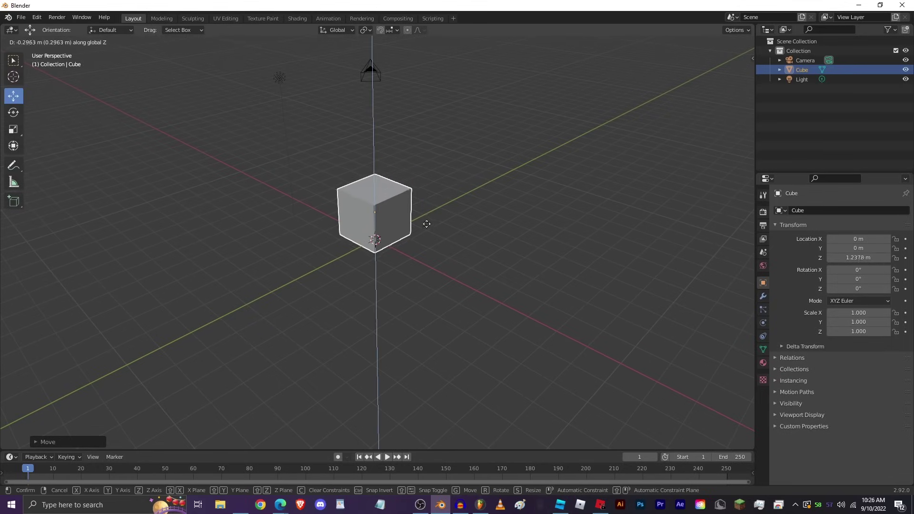
left_click(401, 186)
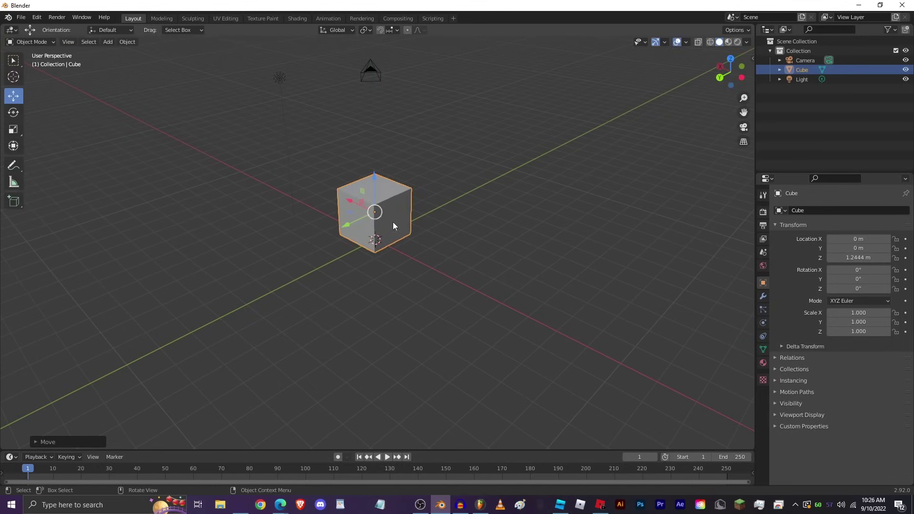
middle_click_drag(392, 222, 405, 204)
scroll(467, 196, "up", 4)
key("g")
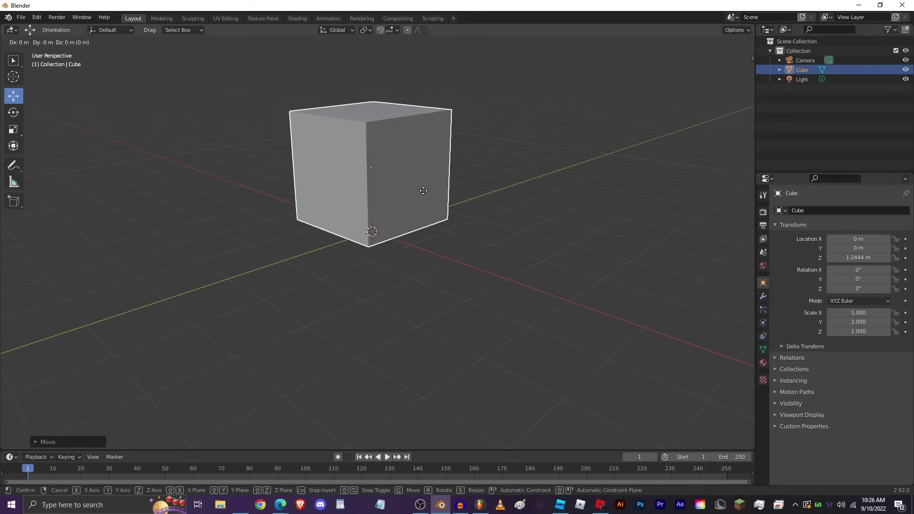
left_click(424, 186)
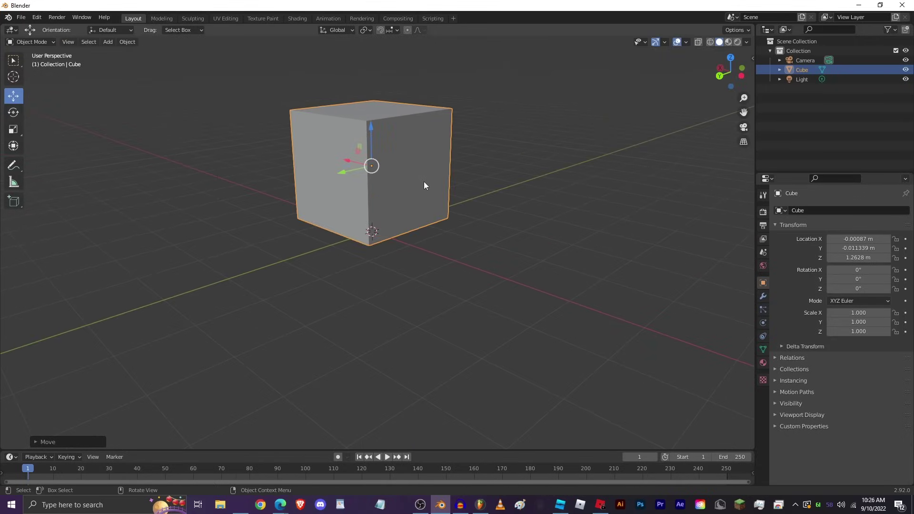
middle_click_drag(443, 188, 517, 197)
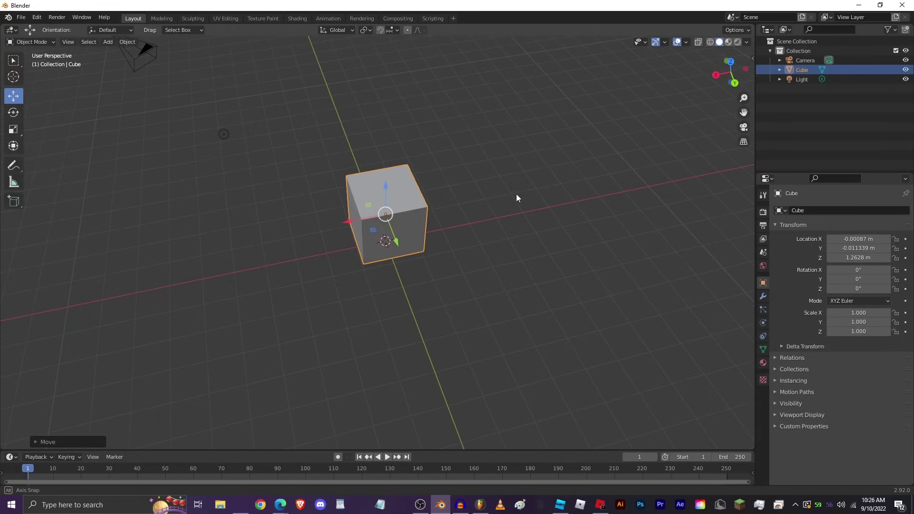
middle_click_drag(405, 178, 415, 161)
left_click(470, 153)
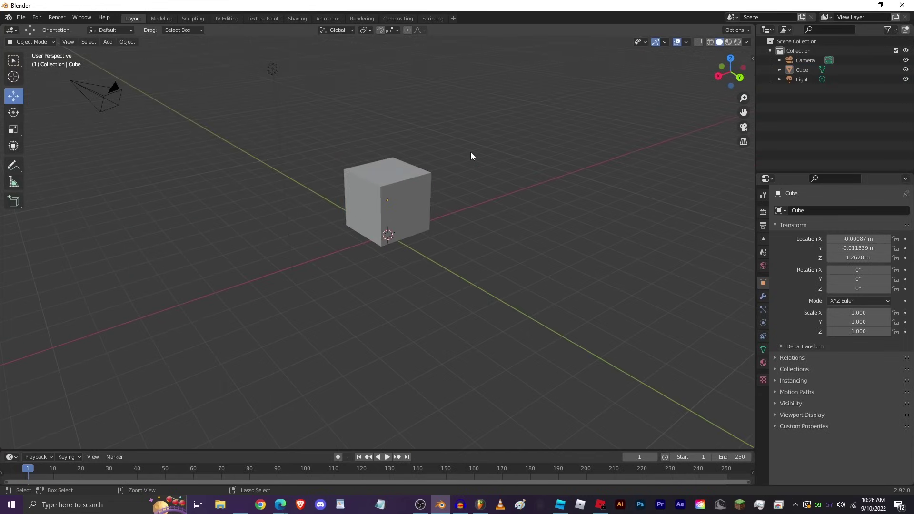
key("ctrl+z")
key("ctrl+z")
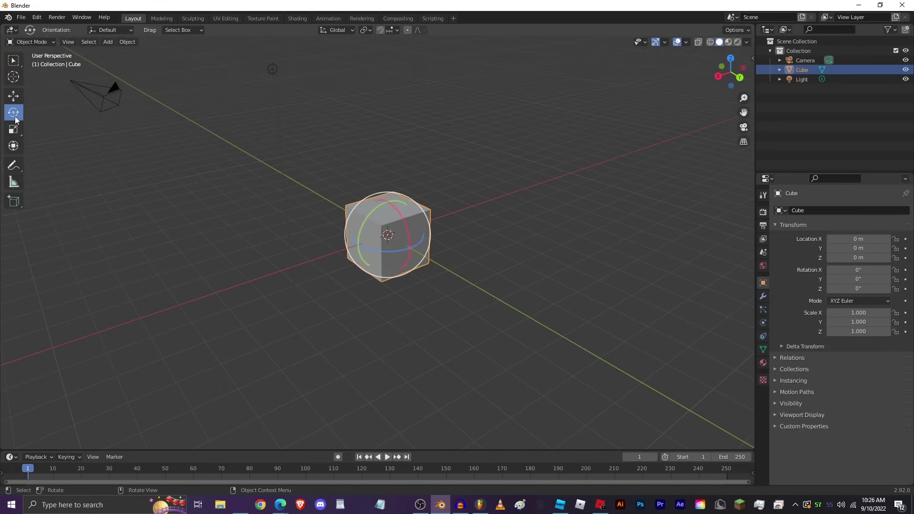
Spin the cube around X and freely around the view axis, reverting both to 0° rotation
middle_click_drag(384, 245, 425, 242)
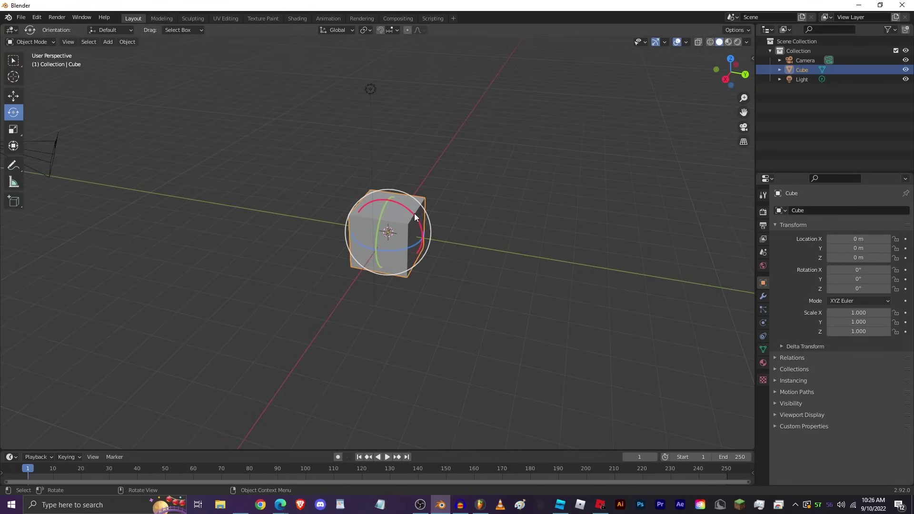
left_click_drag(414, 213, 407, 193)
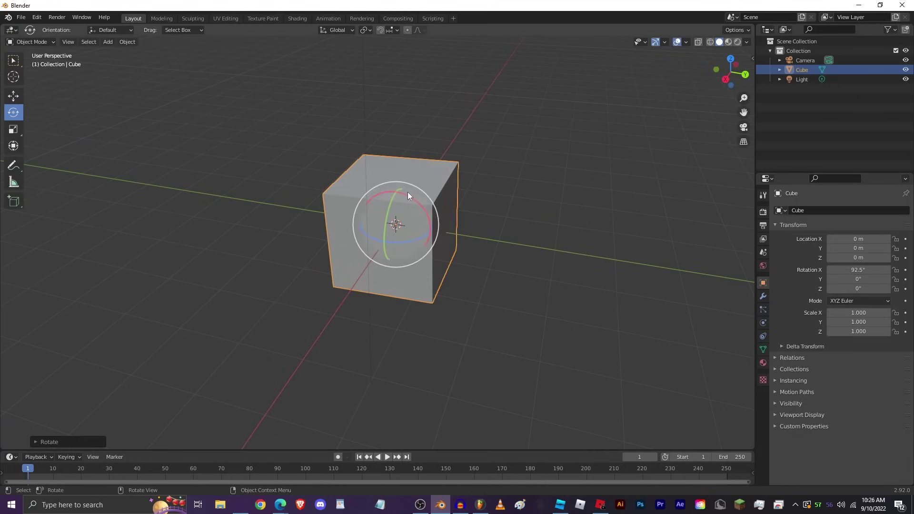
key("ctrl+z")
key("ctrl+z")
key("ctrl+z")
middle_click_drag(482, 196, 412, 218)
scroll(412, 217, "down", 2)
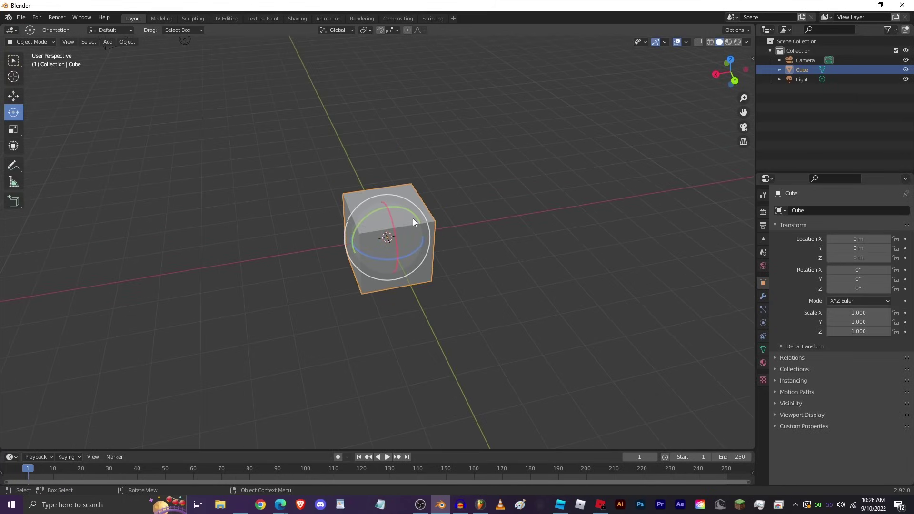
left_click_drag(418, 219, 452, 309)
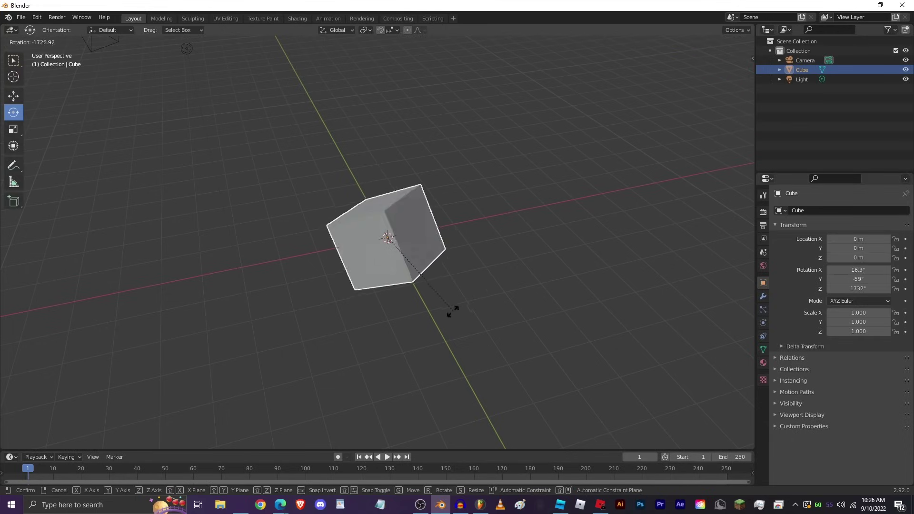
right_click(453, 310)
Begin rotating the cube about the global Z axis with R, Z
middle_click_drag(453, 310, 380, 301)
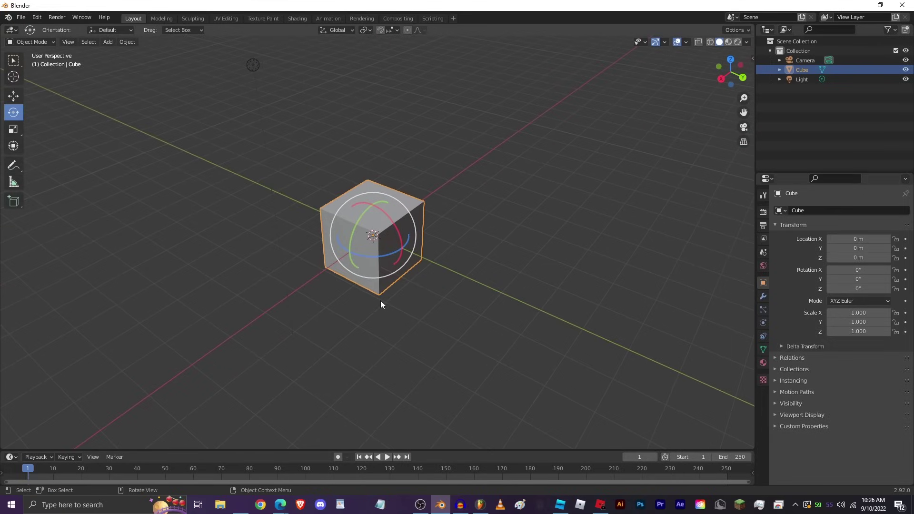
key("r")
key("z")
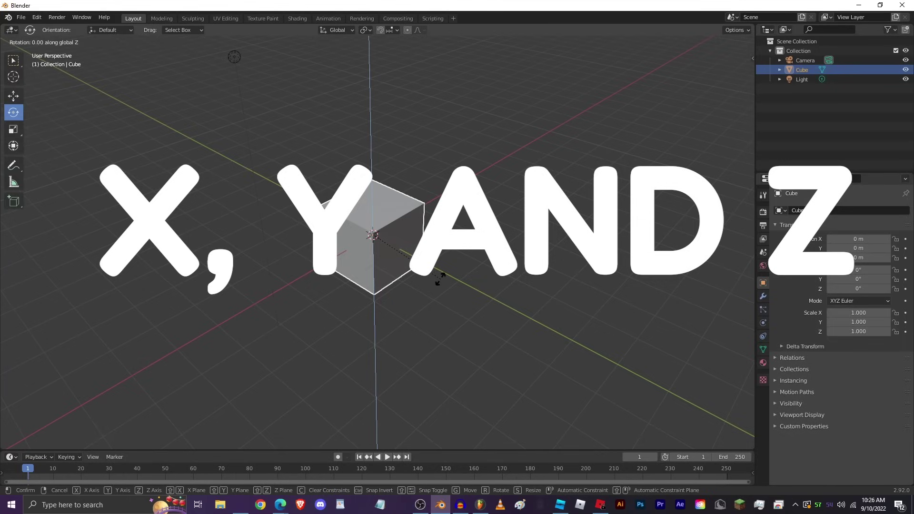
Try a Z rotation and a free rotation of the cube, cancelling both
left_click_drag(440, 279, 360, 267)
right_click(415, 273)
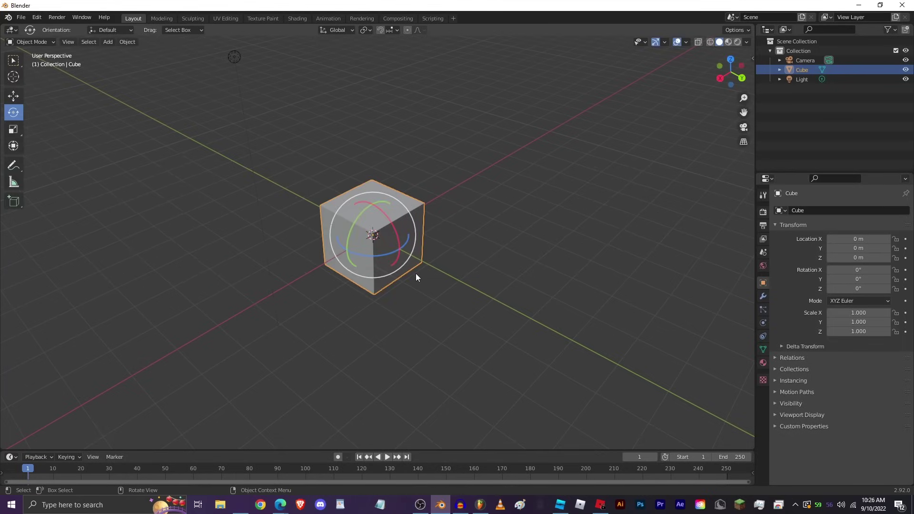
middle_click_drag(415, 273, 433, 276)
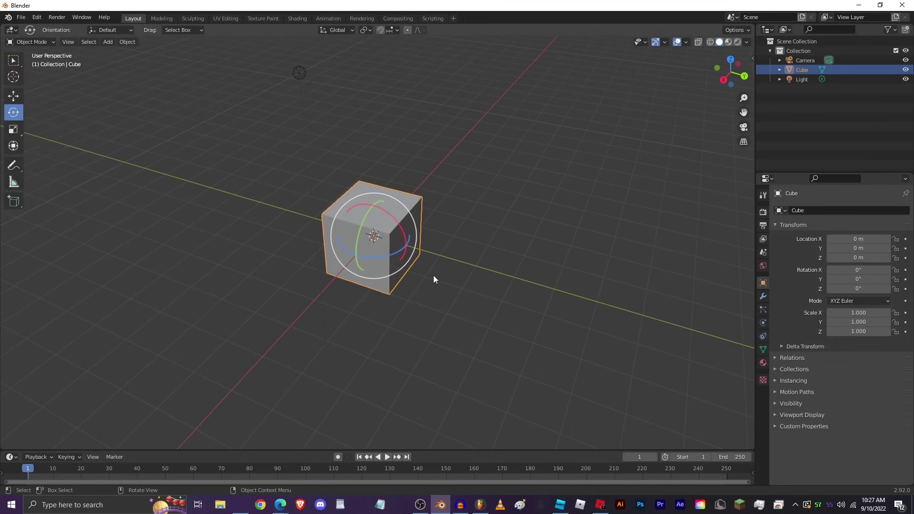
middle_click_drag(434, 276, 408, 262)
key("r")
left_click_drag(409, 262, 447, 185)
right_click(447, 184)
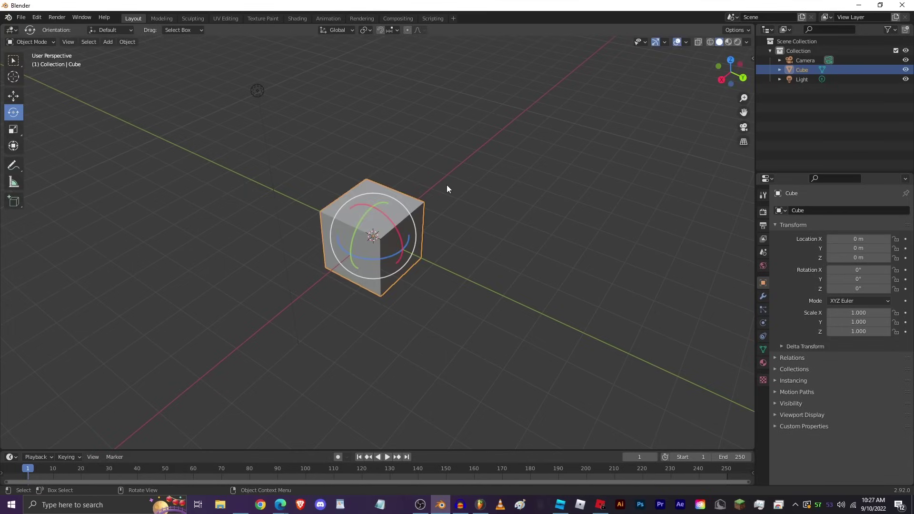
Confirm a Z-axis rotation, then an X-axis tilt, and undo the X tilt
key("r")
key("z")
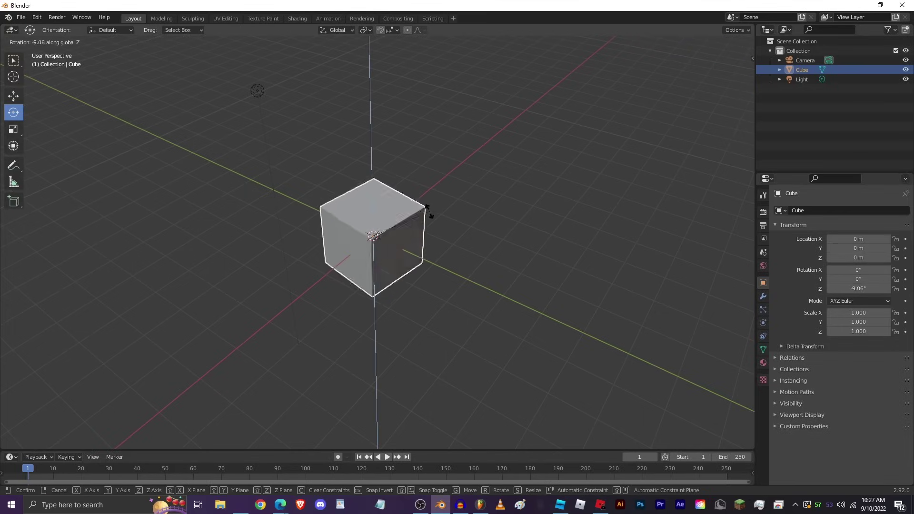
left_click(401, 227)
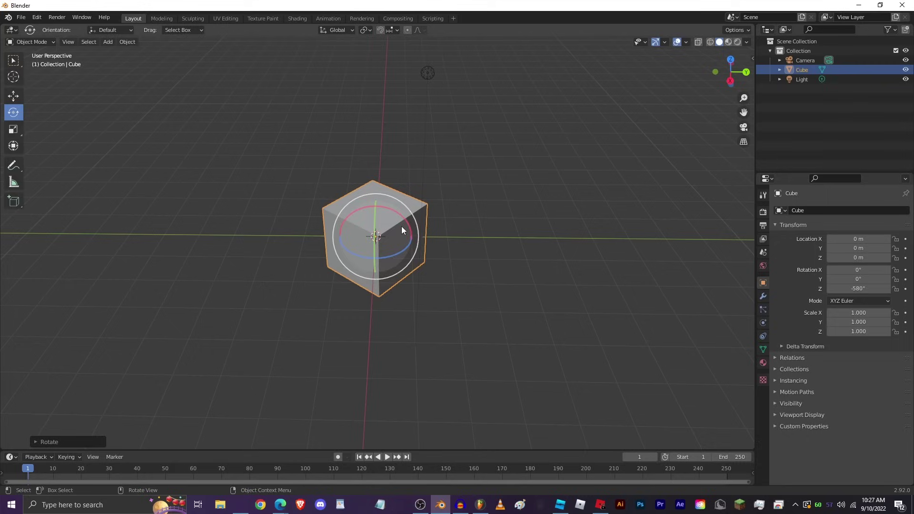
key("r")
key("x")
left_click(415, 167)
middle_click_drag(423, 174, 363, 157)
key("ctrl+z")
key("ctrl+z")
key("ctrl+z")
Reselect the cube and rotate it about the global Y axis to about 110°
left_click(392, 198)
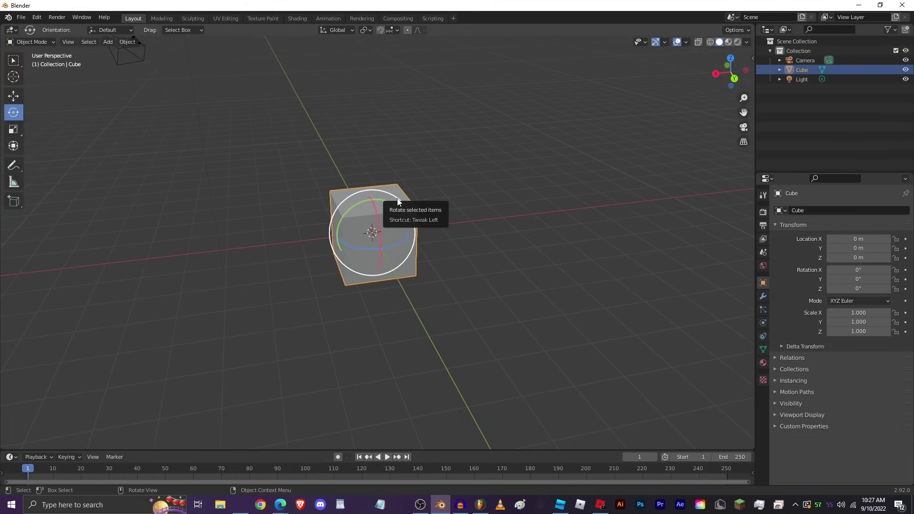
key("r")
key("y")
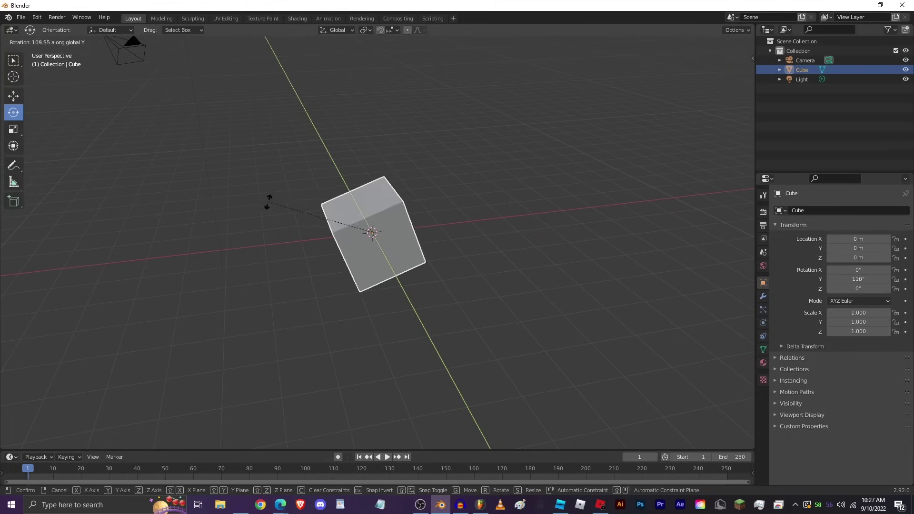
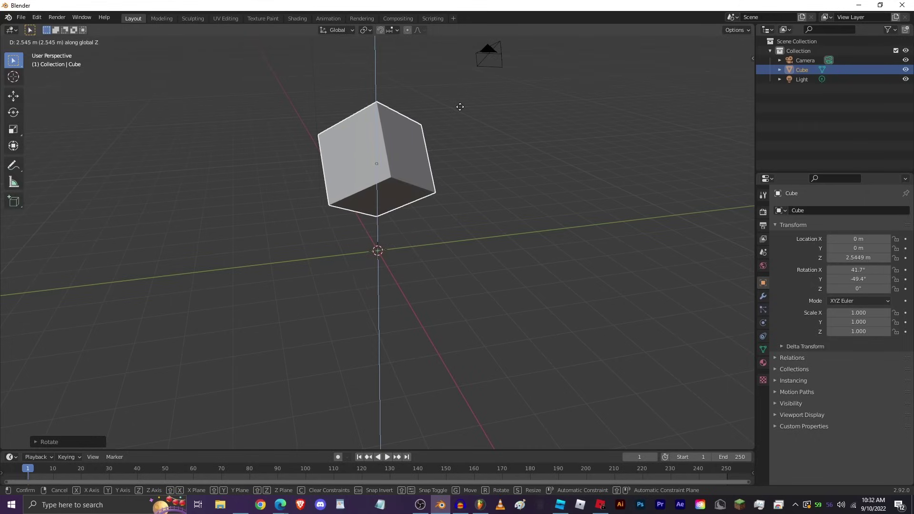
Confirm the cube's vertical lift to Z 3.018 m
left_click(453, 93)
middle_click_drag(454, 103, 412, 150)
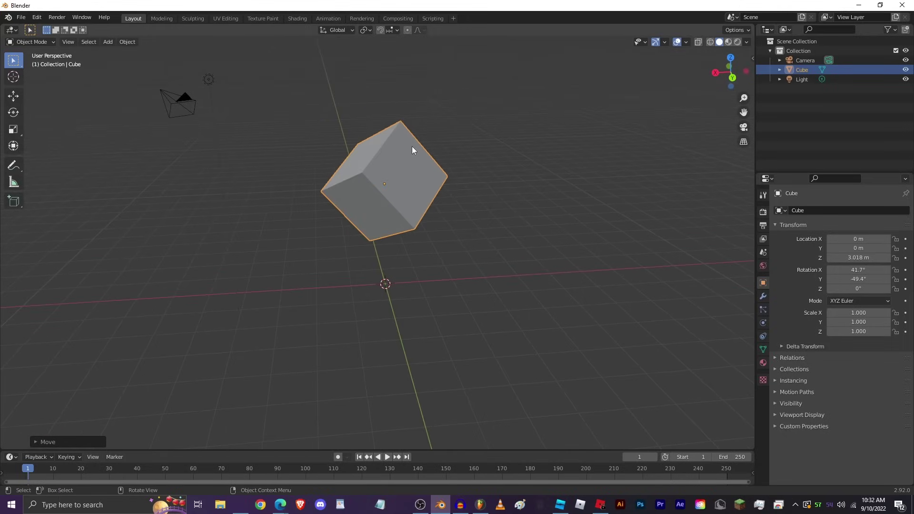
key("g")
key("z")
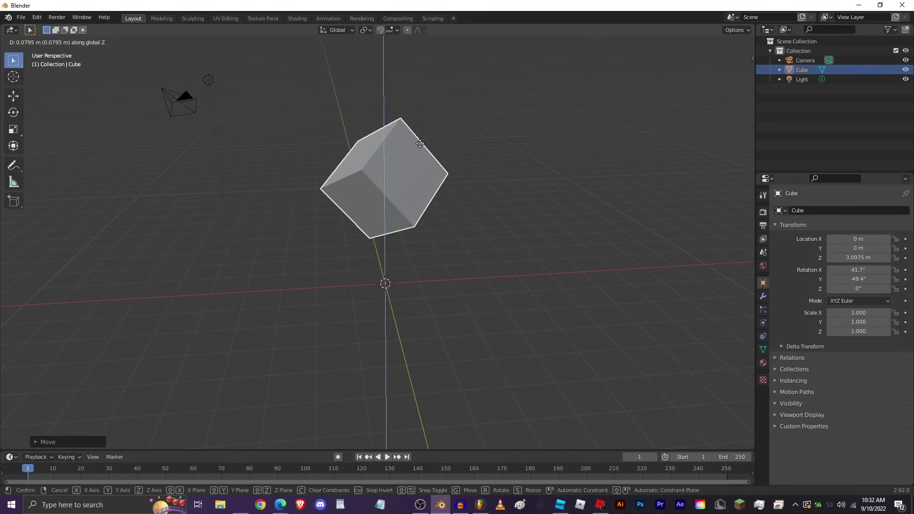
key("z")
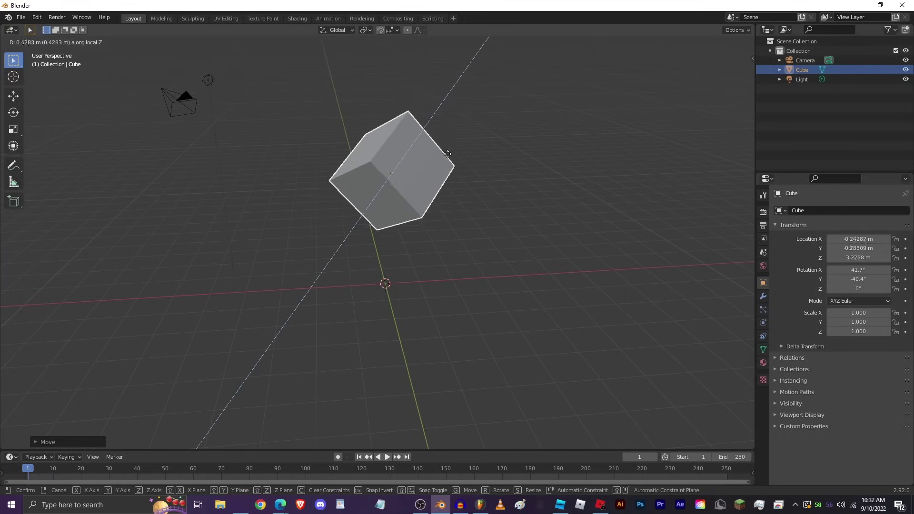
right_click(485, 188)
middle_click_drag(485, 187, 534, 178)
key("g")
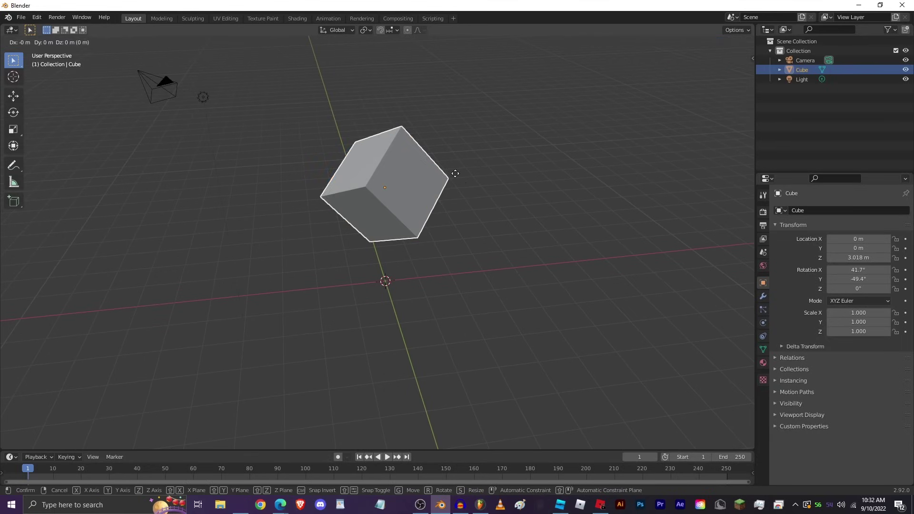
key("x")
key("x")
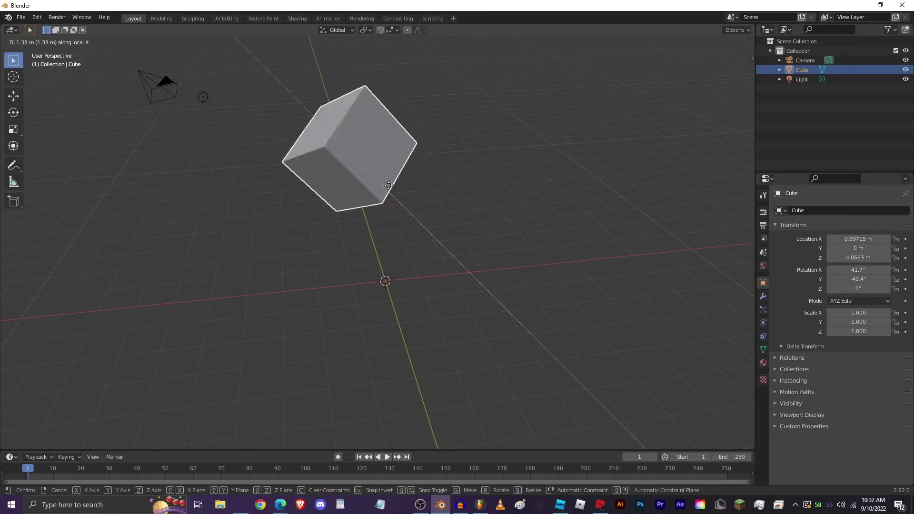
key("Escape")
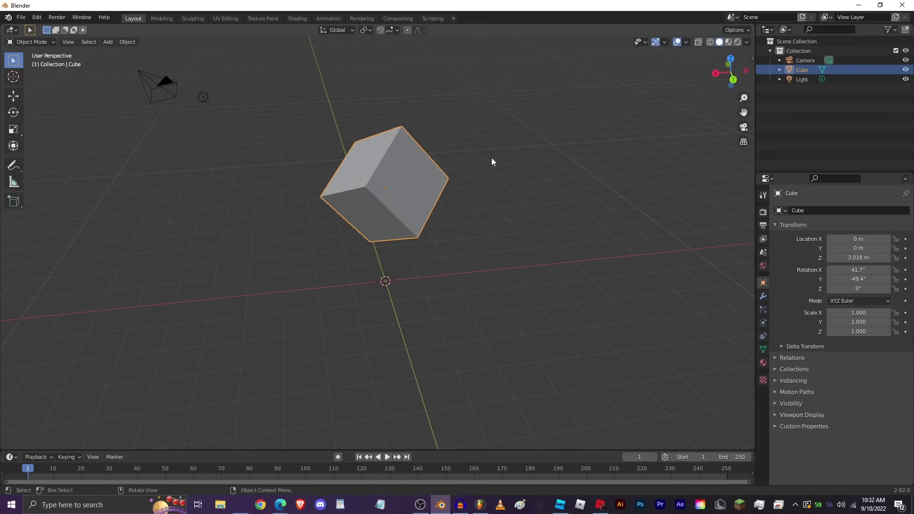
middle_click_drag(491, 158, 402, 198)
middle_click_drag(466, 184, 416, 176)
key("g")
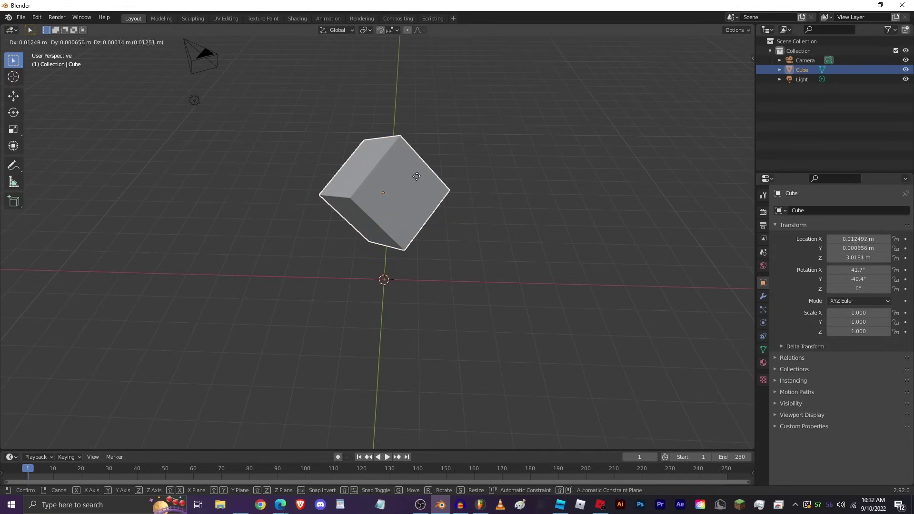
key("y")
key("y")
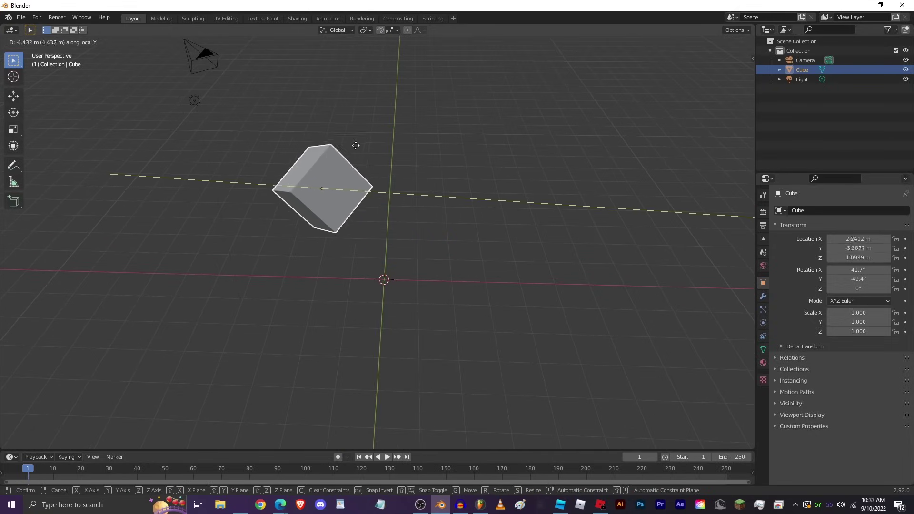
key("Escape")
middle_click_drag(455, 167, 483, 168)
key("comma")
key("Escape")
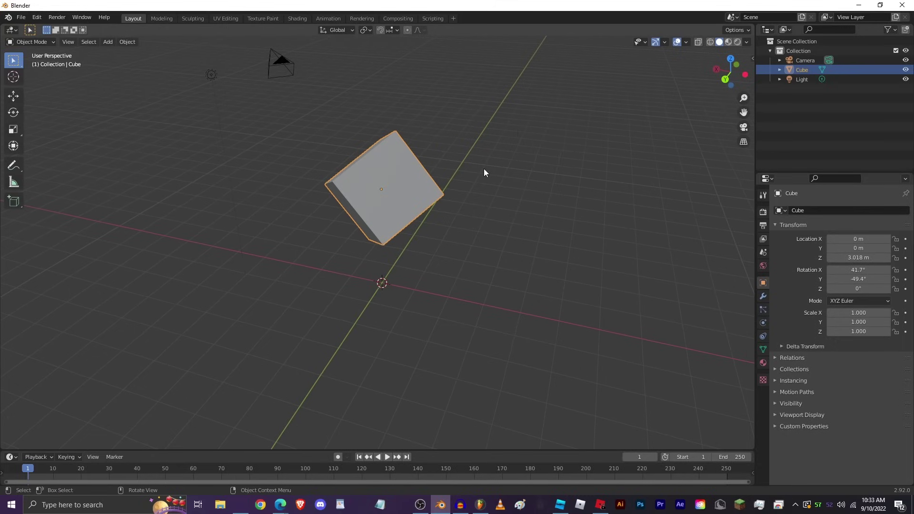
key("comma")
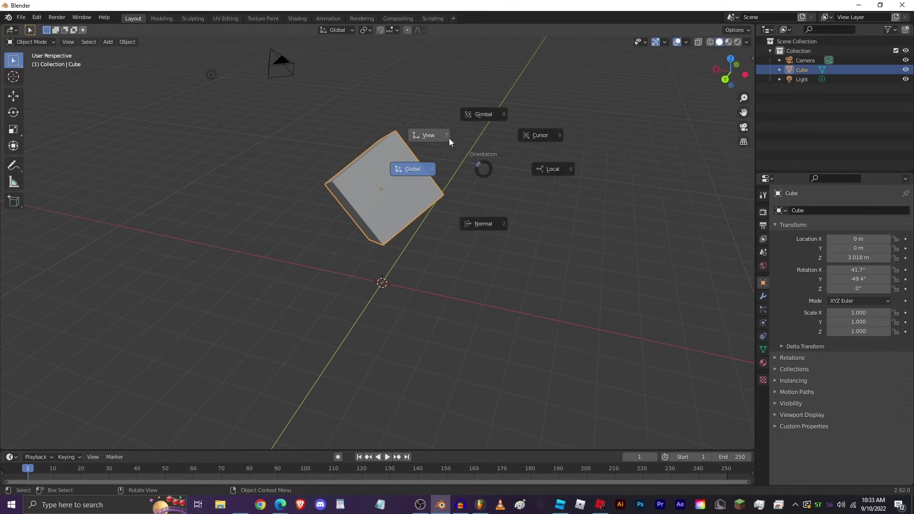
Switch transform orientation to Local, test-move the cube, undo the move, and deselect
left_click(551, 178)
mouse_move(471, 183)
middle_mouse_down()
mouse_move(461, 182)
mouse_move(476, 190)
middle_mouse_up()
key("g")
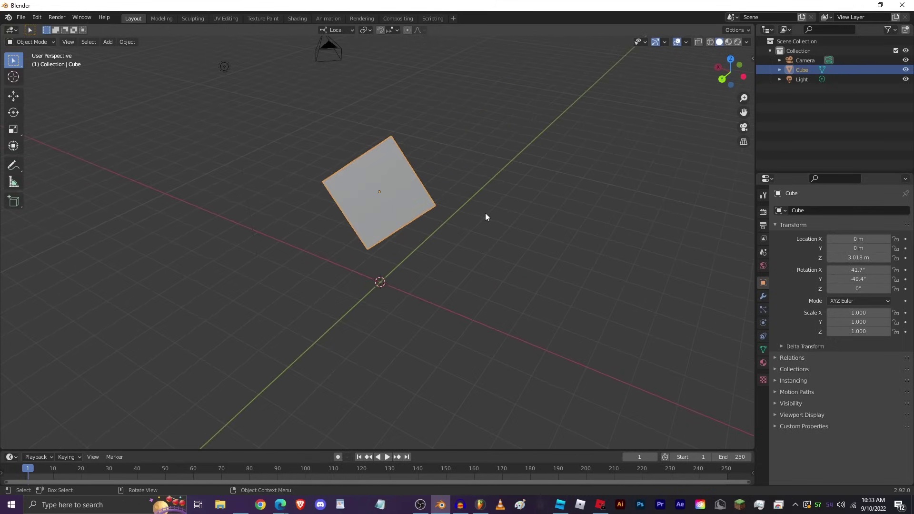
left_click(359, 151)
key("ctrl+z")
middle_click_drag(358, 150, 481, 165)
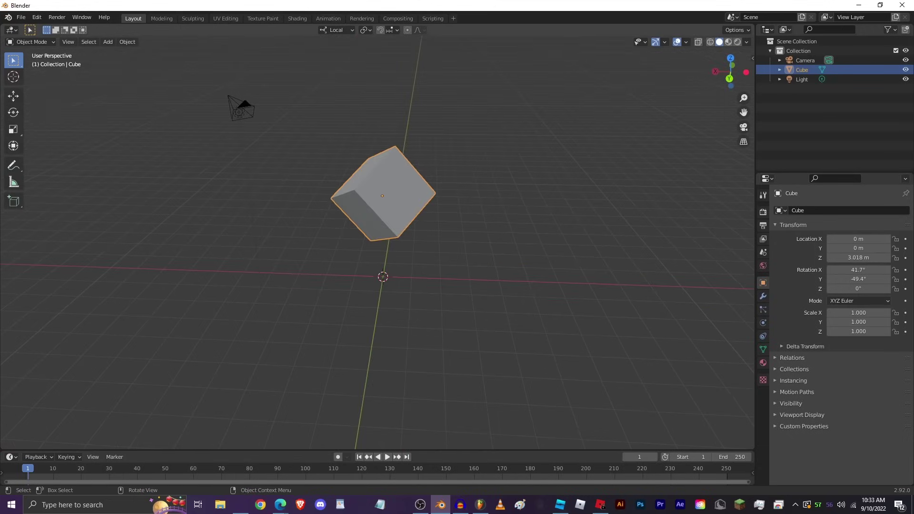
middle_click_drag(376, 161, 442, 183)
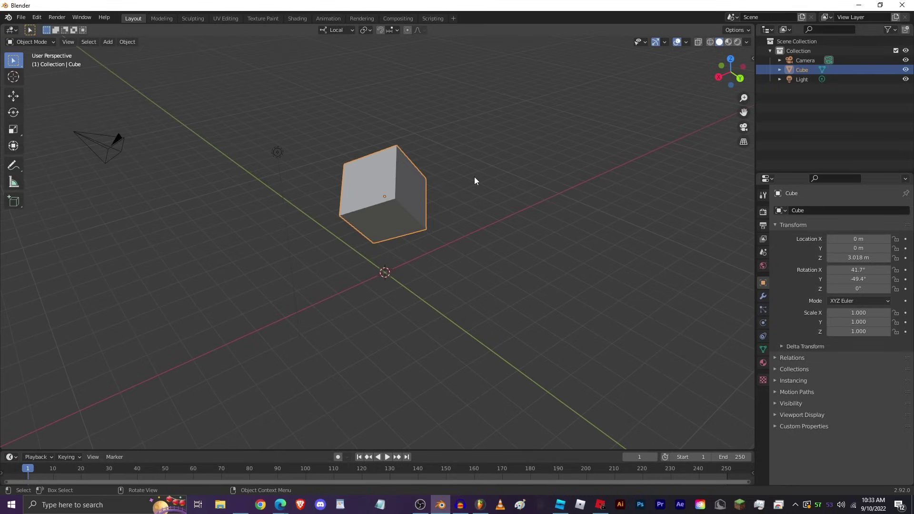
left_click(462, 135)
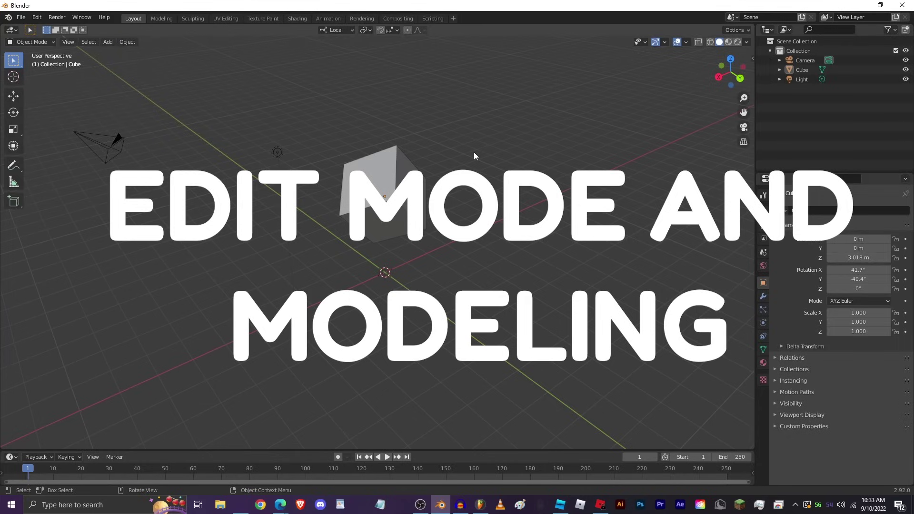
Set orientation back to Global and undo the cube's transforms, returning it to the origin
key("comma")
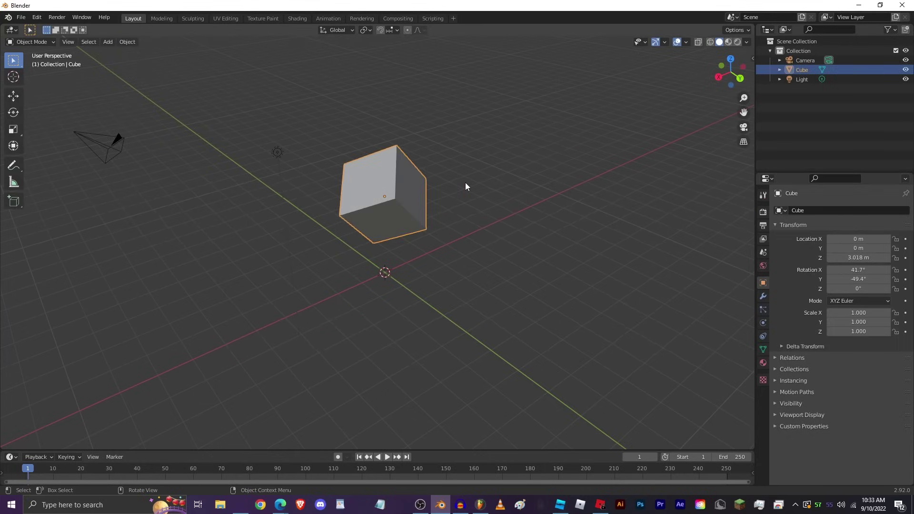
key("ctrl+z")
key("ctrl+z")
key("ctrl+z")
left_click(496, 226)
middle_click_drag(496, 226, 369, 213)
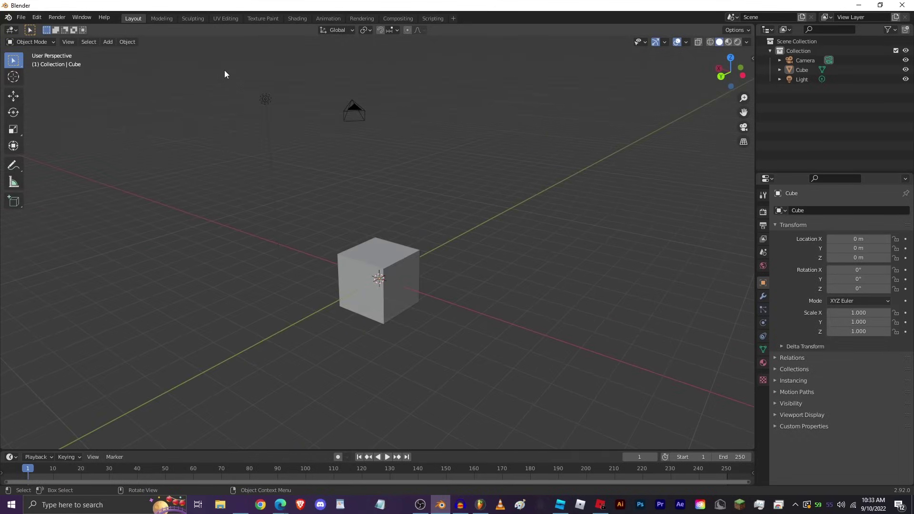
Box-select and delete the camera and light, then bring up the Add > Mesh menu
left_click_drag(171, 59, 420, 139)
middle_click_drag(419, 138, 470, 178)
key("x")
left_click(393, 138)
key("shift+a")
mouse_move(496, 180)
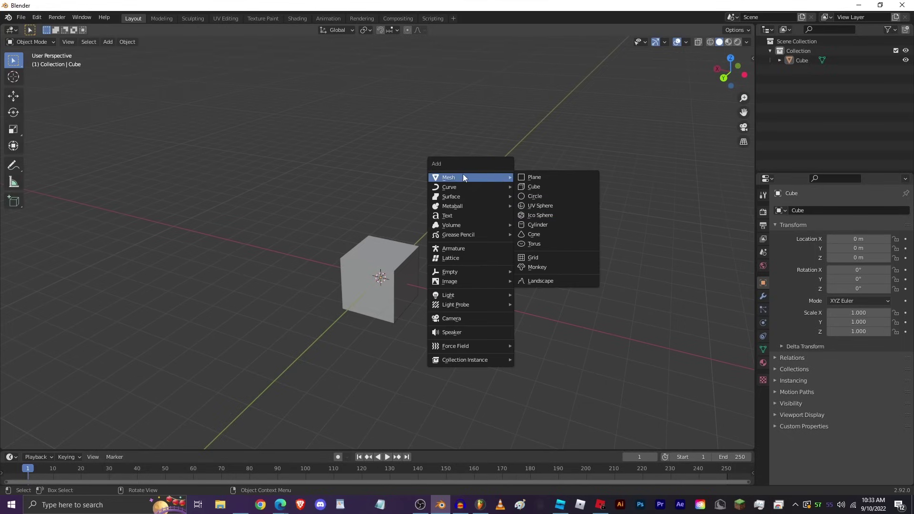
Add a 29-vertex, 1 m radius, 2 m deep cylinder at the origin and toggle X-ray
left_click(553, 227)
middle_click_drag(453, 230, 483, 232)
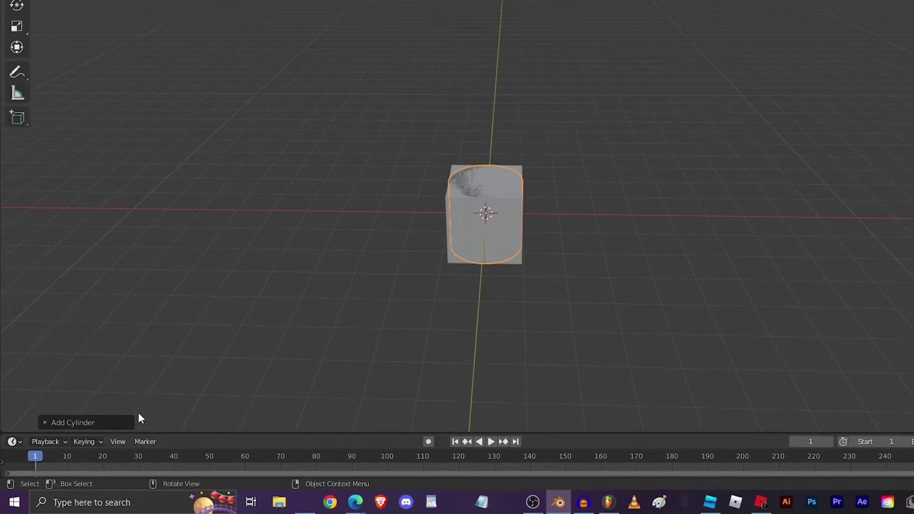
left_click(142, 400)
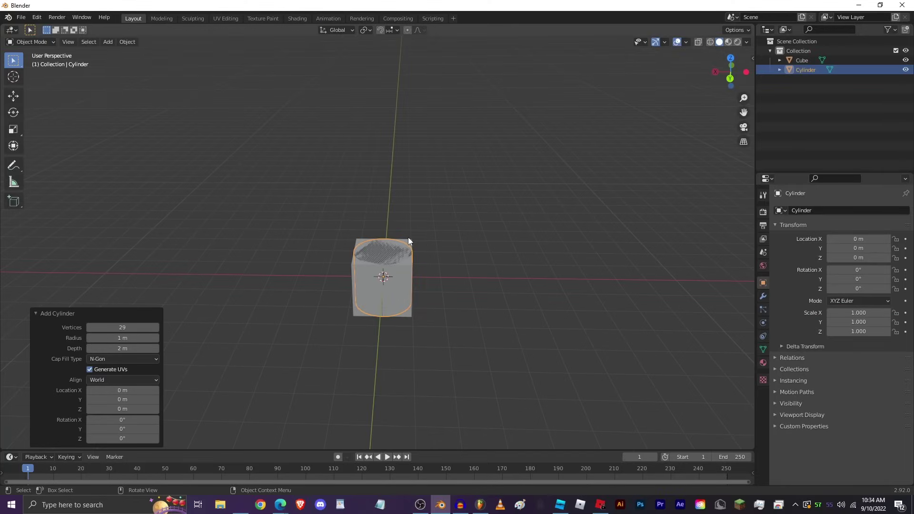
scroll(435, 241, "up", 3)
mouse_move(434, 241)
middle_mouse_down()
mouse_move(379, 230)
mouse_move(500, 230)
middle_mouse_up()
key("shift+z")
key("shift+z")
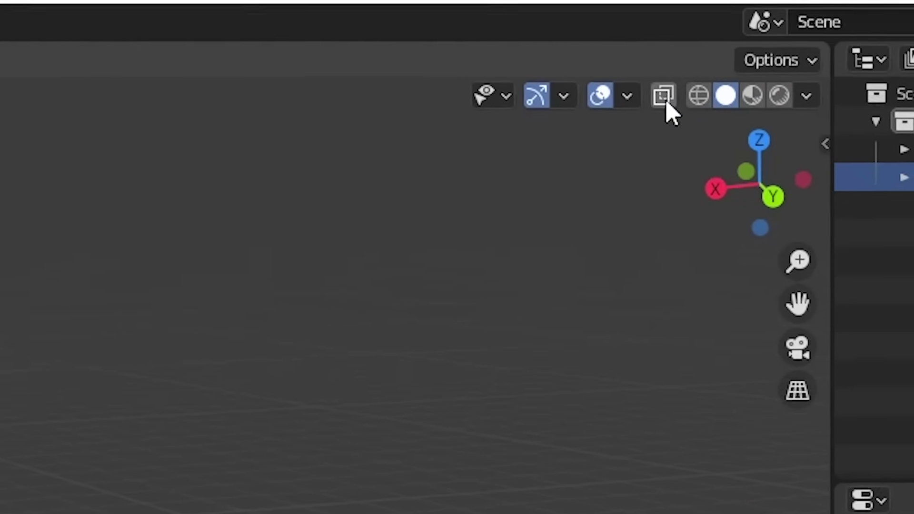
left_click(660, 105)
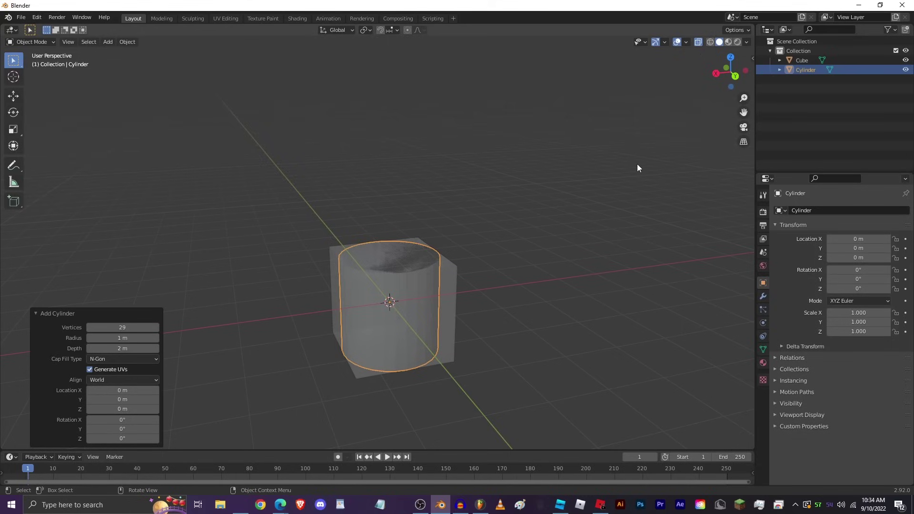
Turn X-ray off and try cylinder vertex counts of 3, 11, 12 and 14
left_click(701, 41)
middle_click_drag(547, 158, 520, 235)
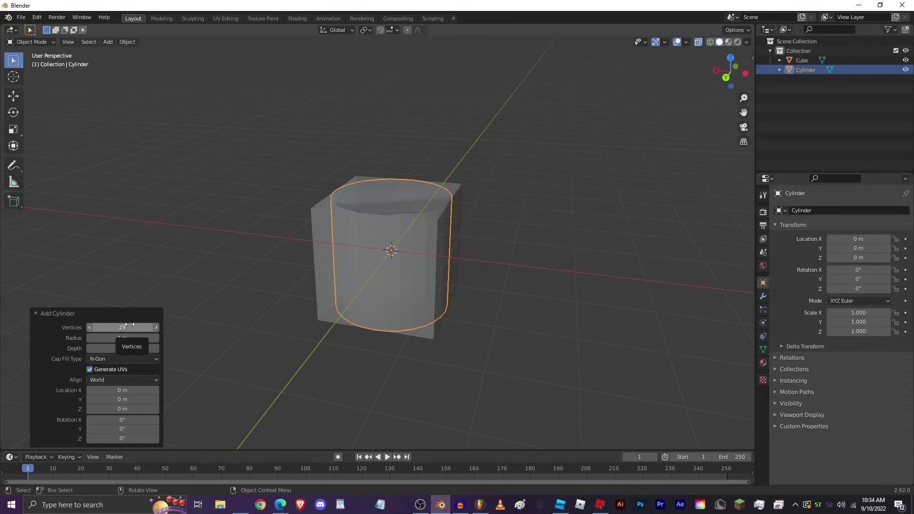
middle_click_drag(360, 264, 395, 263)
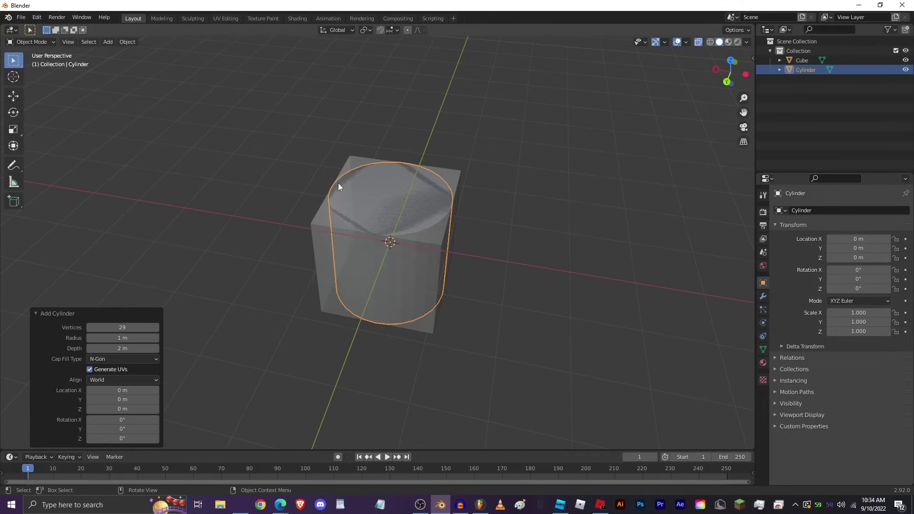
middle_click_drag(335, 169, 343, 268)
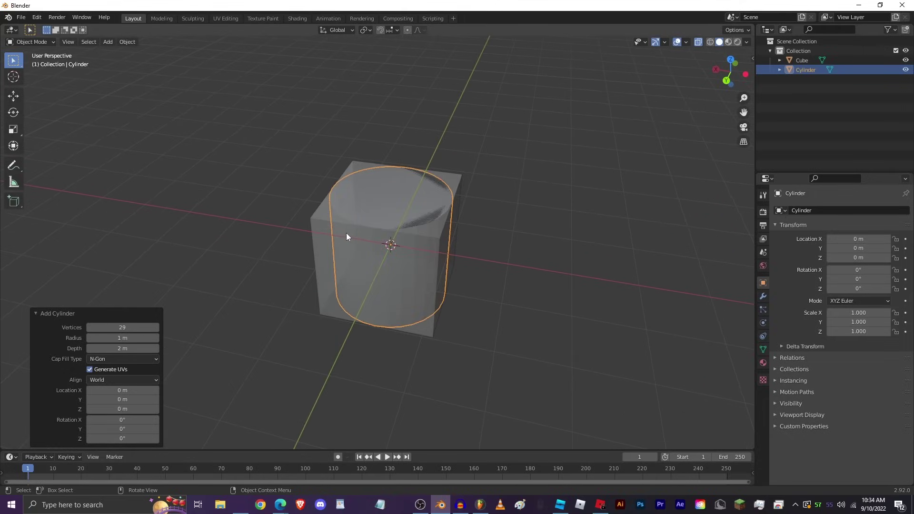
middle_click_drag(416, 181, 192, 278)
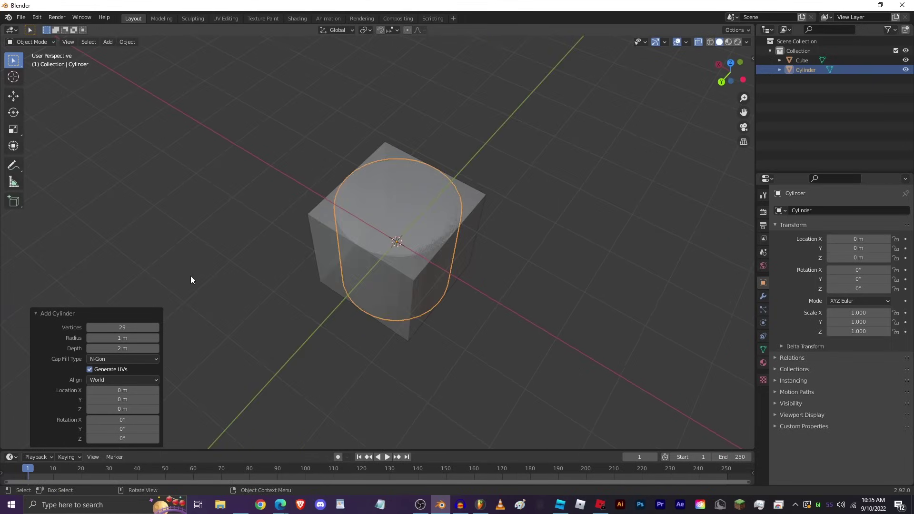
left_click_drag(122, 327, 58, 325)
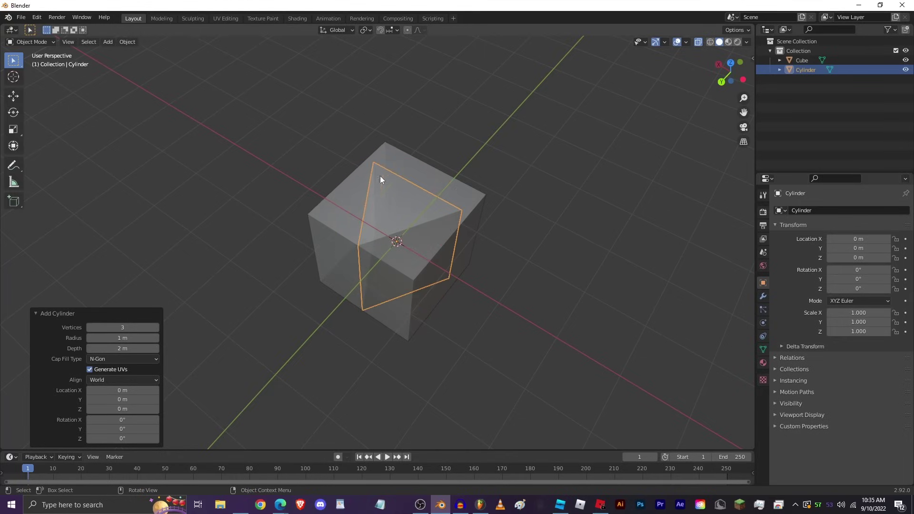
left_click_drag(131, 323, 143, 325)
middle_click_drag(362, 257, 460, 266)
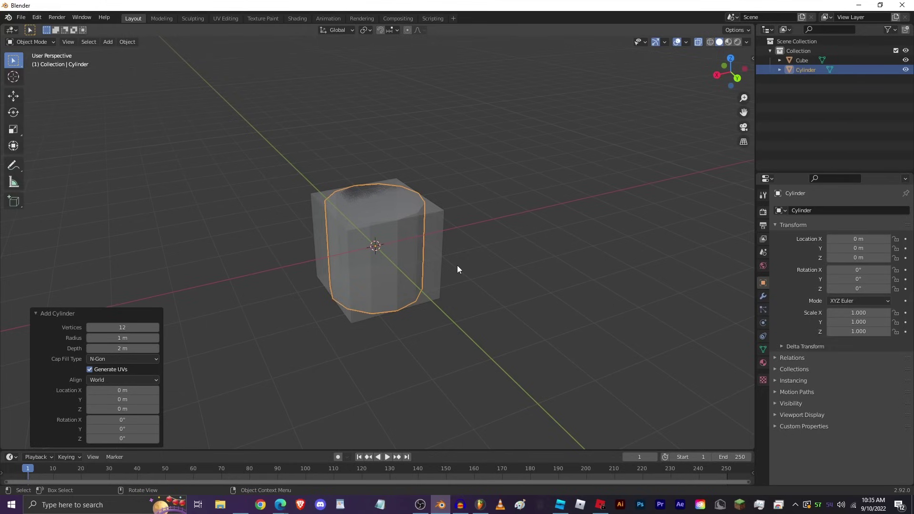
left_click_drag(125, 327, 133, 327)
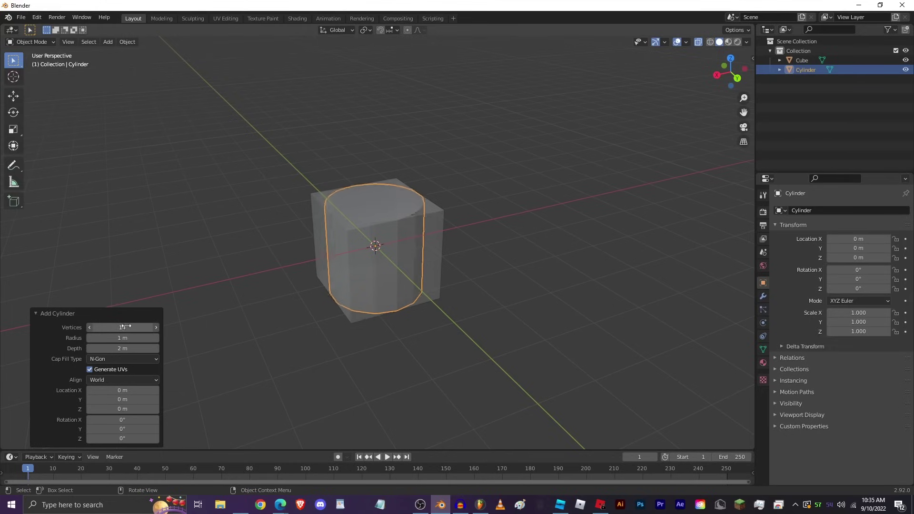
Select the cylinder and delete it
middle_click_drag(296, 270, 326, 285)
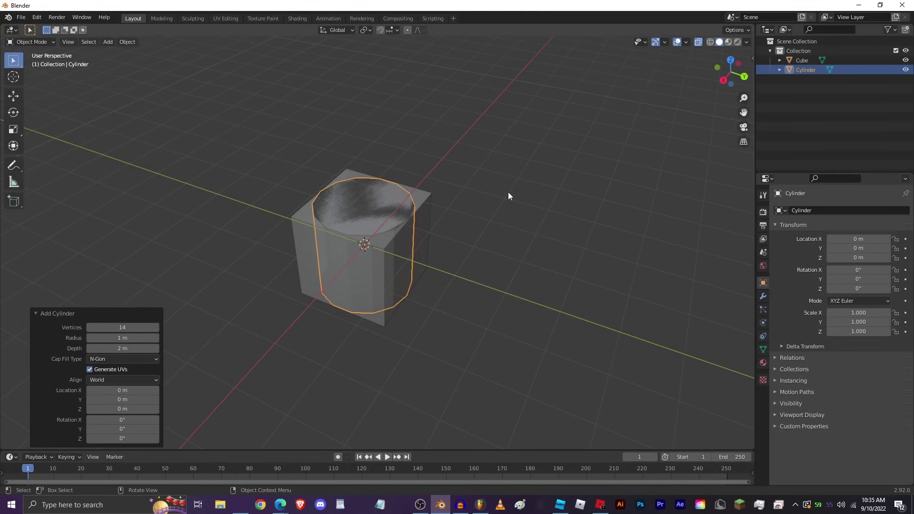
left_click(507, 193)
left_click(432, 210)
middle_click_drag(446, 210, 426, 213)
left_click(392, 205)
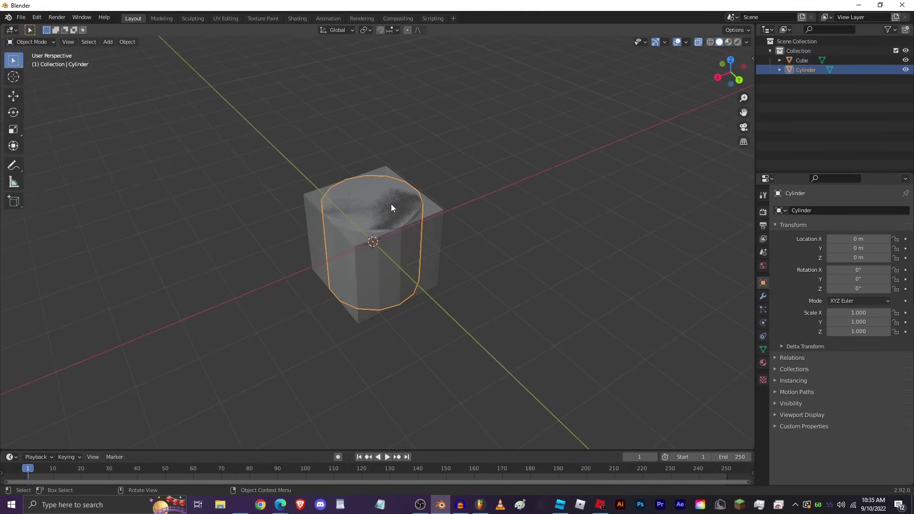
key("x")
left_click(390, 204)
Add an icosphere and move it along X to -5.0177 m
key("shift+a")
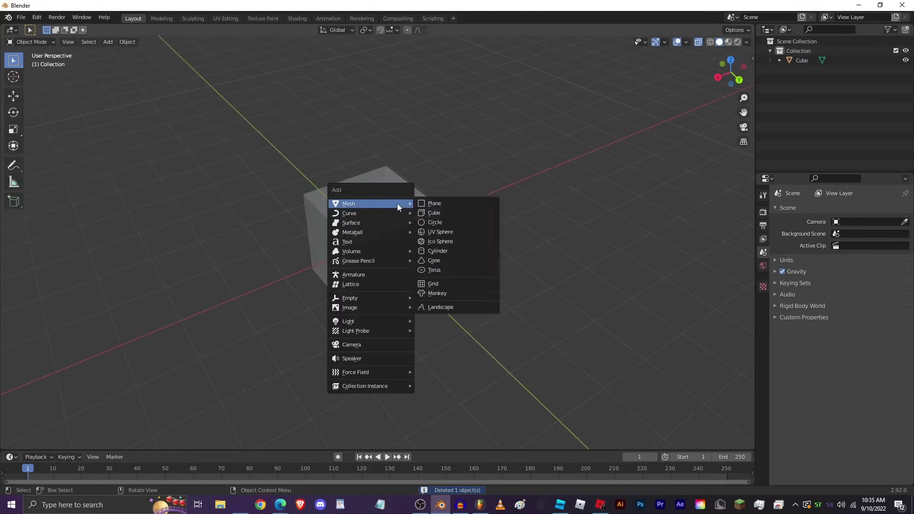
left_click(448, 241)
mouse_move(448, 242)
middle_mouse_down()
mouse_move(384, 246)
mouse_move(442, 248)
middle_mouse_up()
key("g")
key("x")
left_click(578, 169)
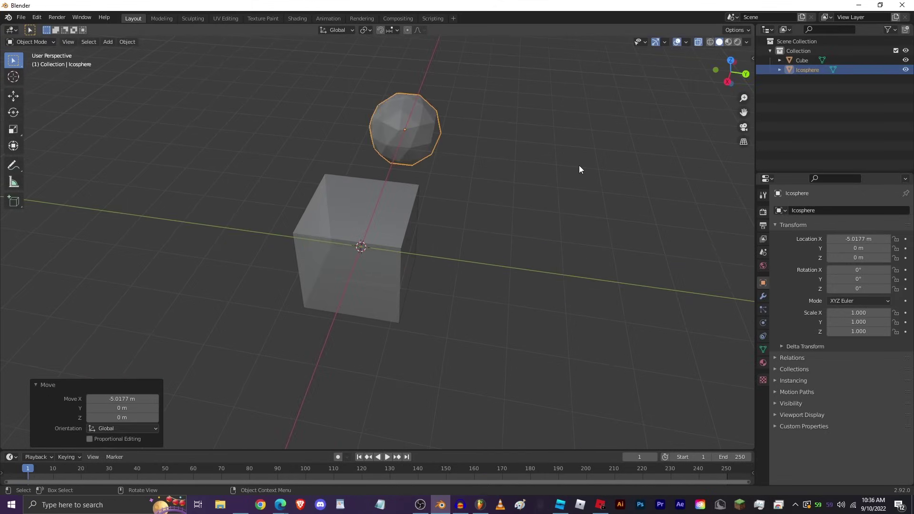
middle_click_drag(579, 166, 401, 251)
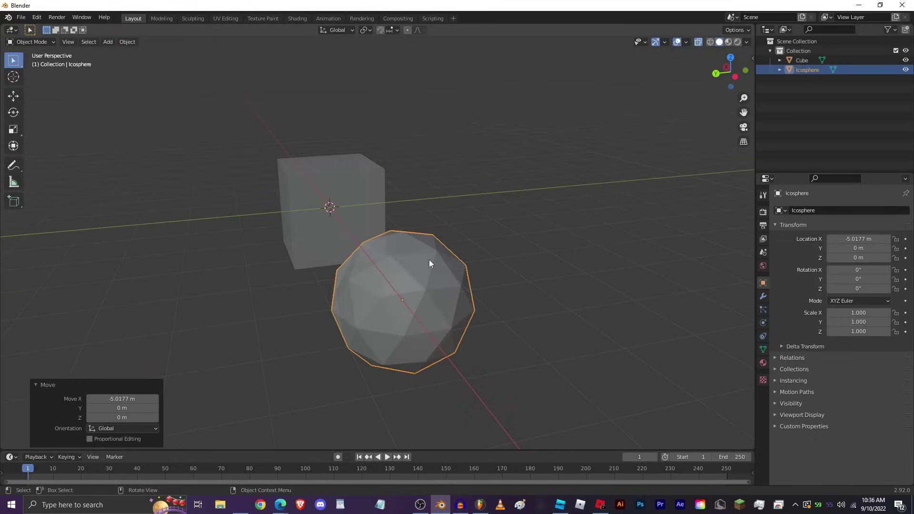
Delete the icosphere, leaving only the cube
key("x")
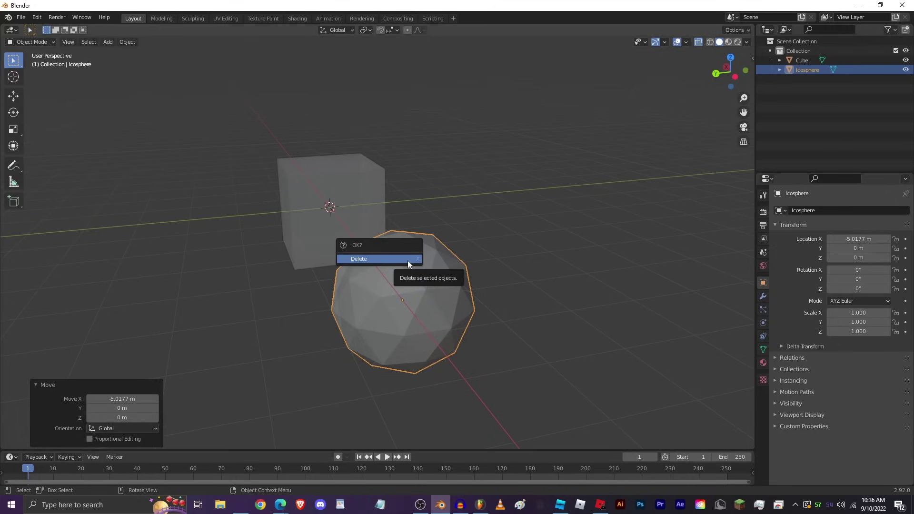
left_click(408, 261)
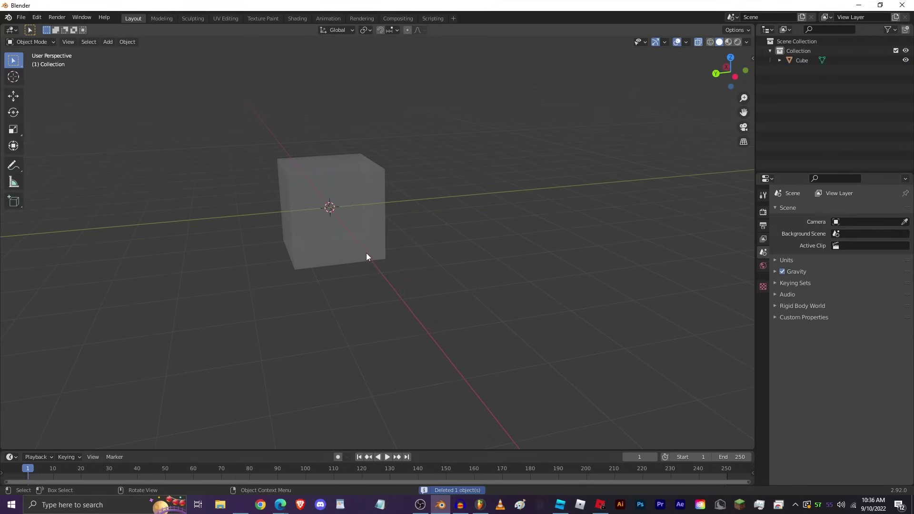
middle_click_drag(366, 253, 407, 266)
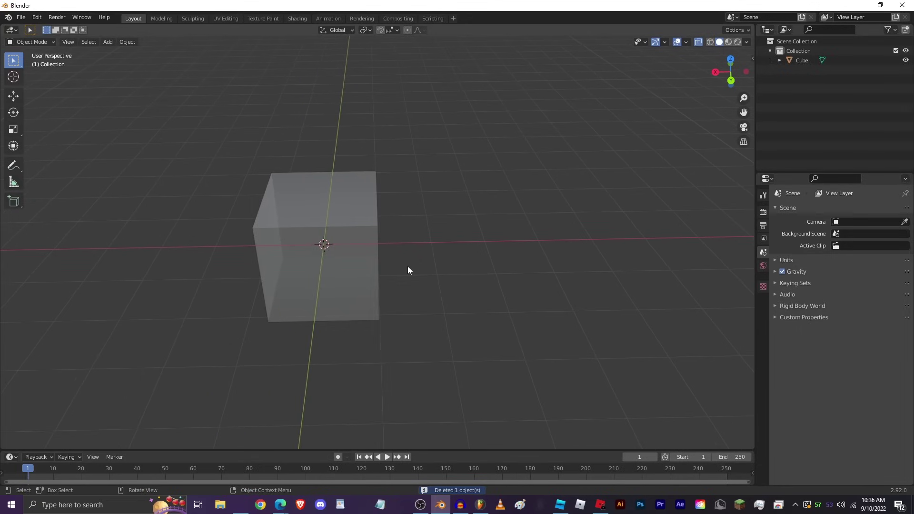
Select the cube and turn off X-ray so it displays solid
left_click(339, 246)
middle_click_drag(338, 246, 390, 234)
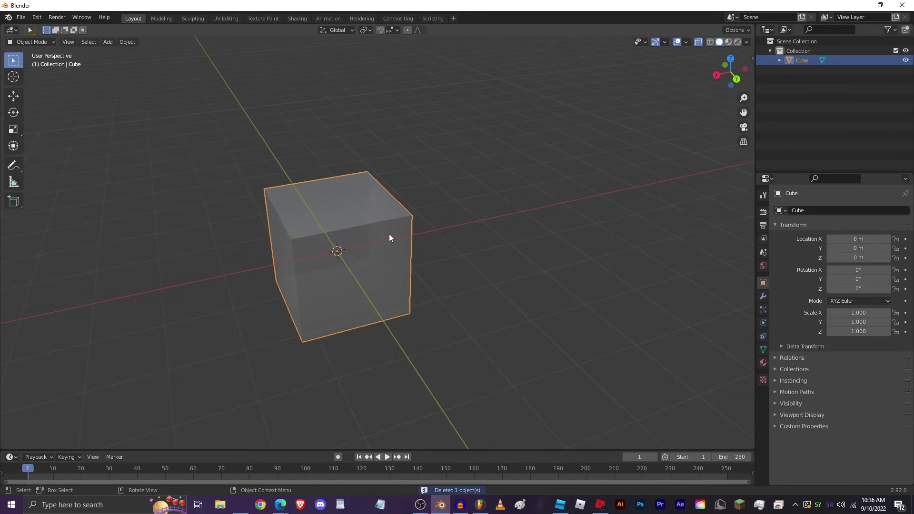
left_click(697, 42)
middle_click_drag(533, 162, 526, 247)
Toggle the cube in and out of Edit Mode, ending in Edit Mode
key("Tab")
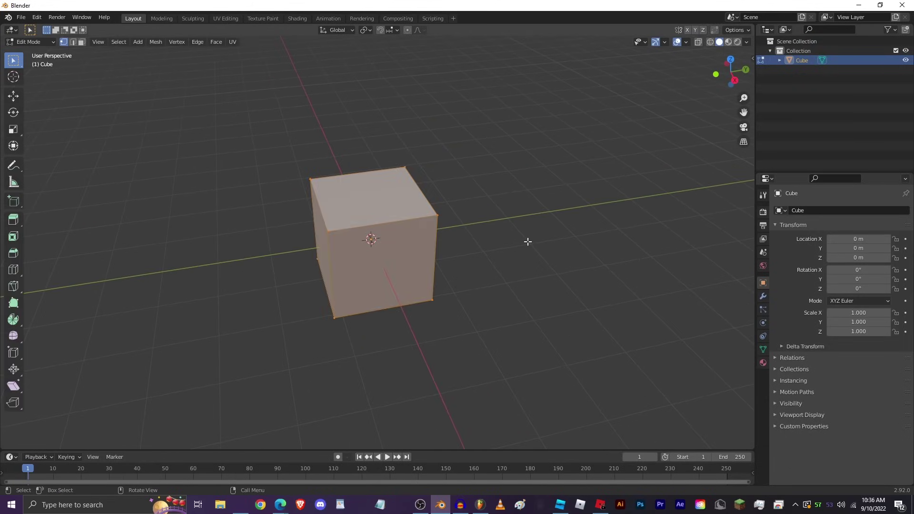
key("Tab")
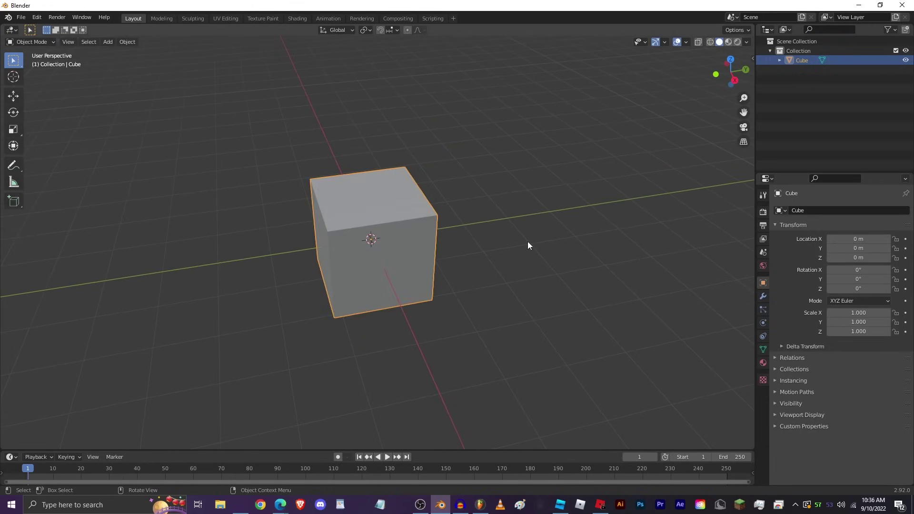
key("Tab")
key("Tab")
key("Tab")
key("Tab")
middle_click_drag(473, 266, 471, 250)
left_click(471, 250)
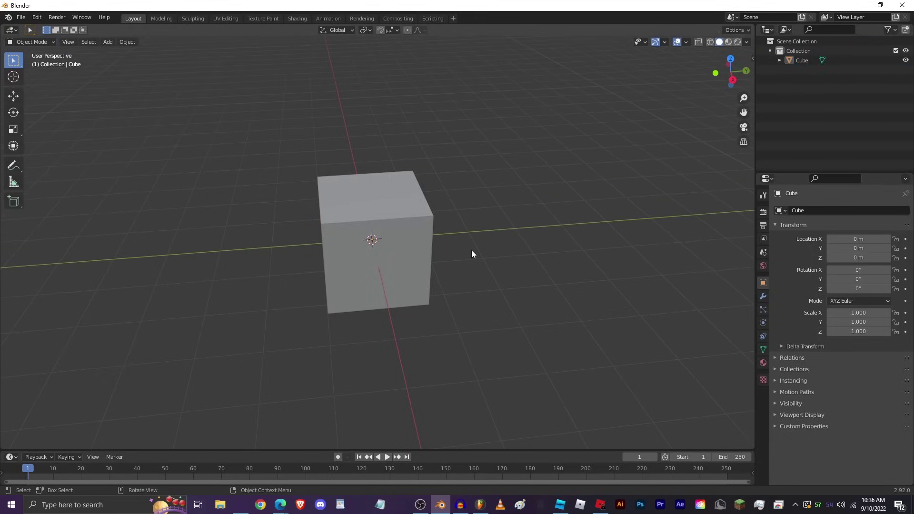
left_click(404, 233)
key("Tab")
key("Tab")
middle_click_drag(404, 233, 460, 242)
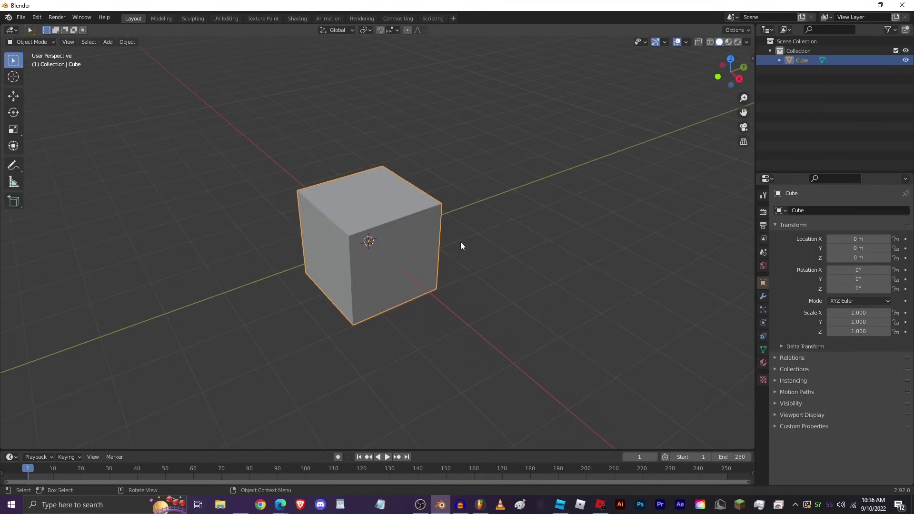
key("Tab")
Trial-move a top vertex and undo it, then cancel a rotation of it
left_click(341, 234)
middle_click_drag(366, 241, 428, 224)
key("g")
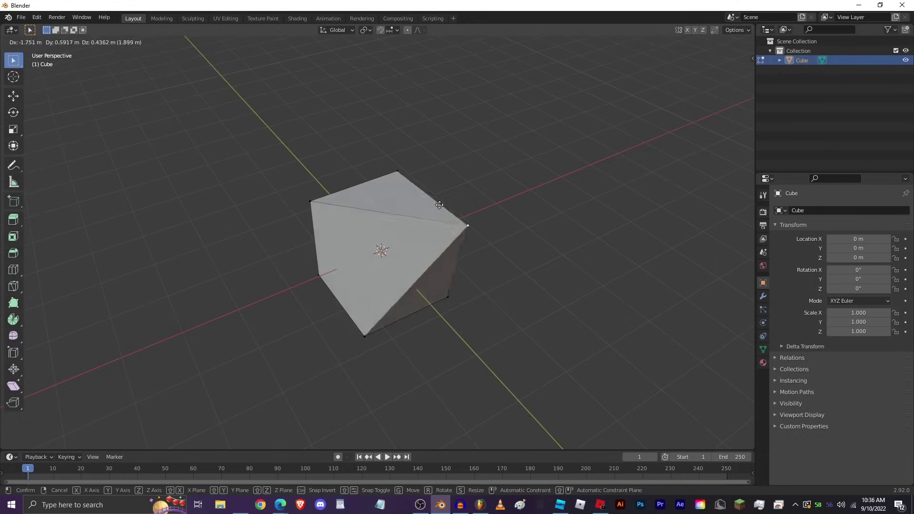
left_click(294, 207)
middle_click_drag(366, 205, 410, 259)
key("ctrl+z")
key("r")
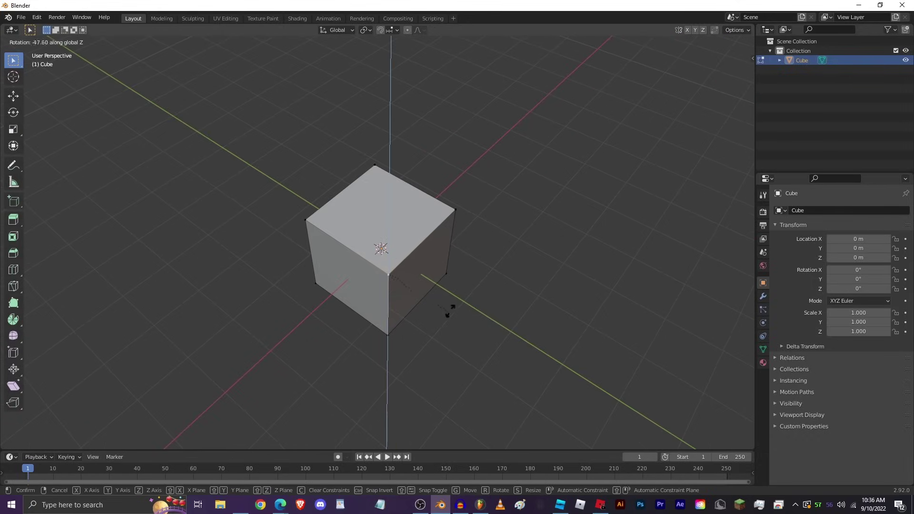
key("Escape")
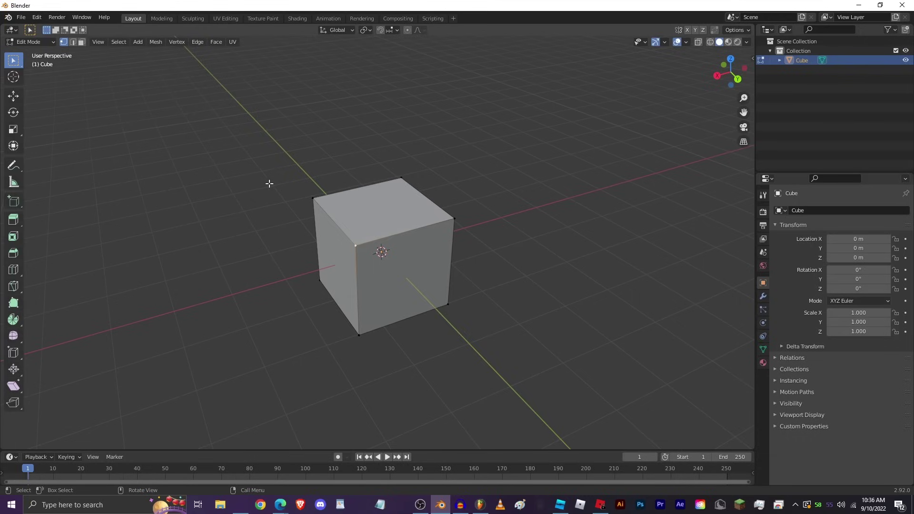
Box-select the two top-left vertices and try a Z rotation, cancelling it
left_click_drag(282, 180, 372, 247)
left_click_drag(294, 179, 363, 258)
key("r")
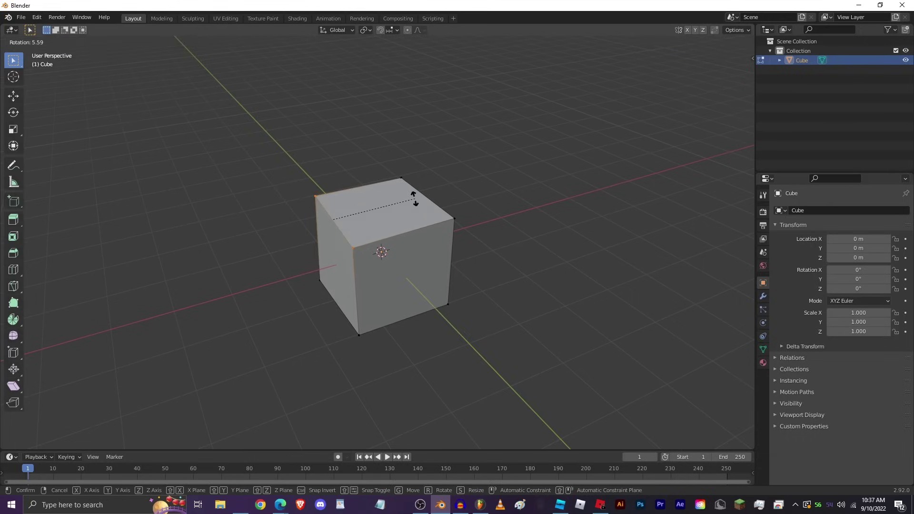
key("z")
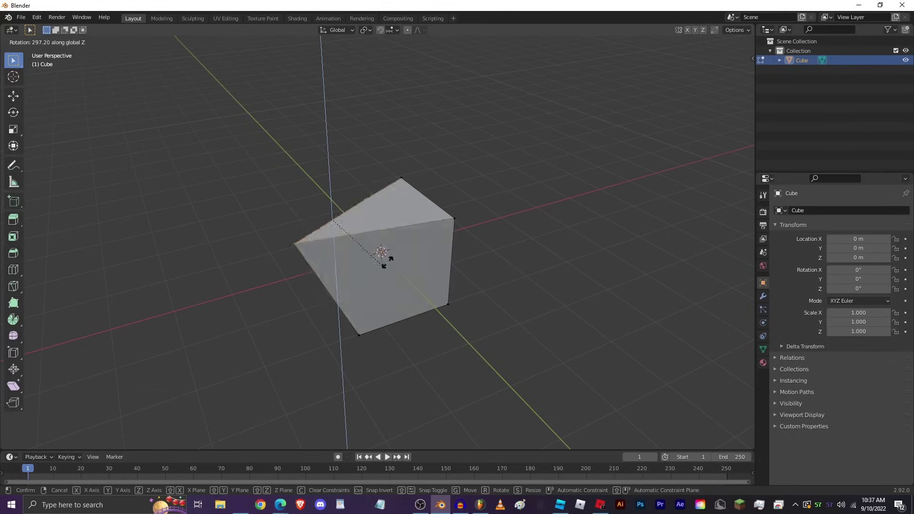
key("Escape")
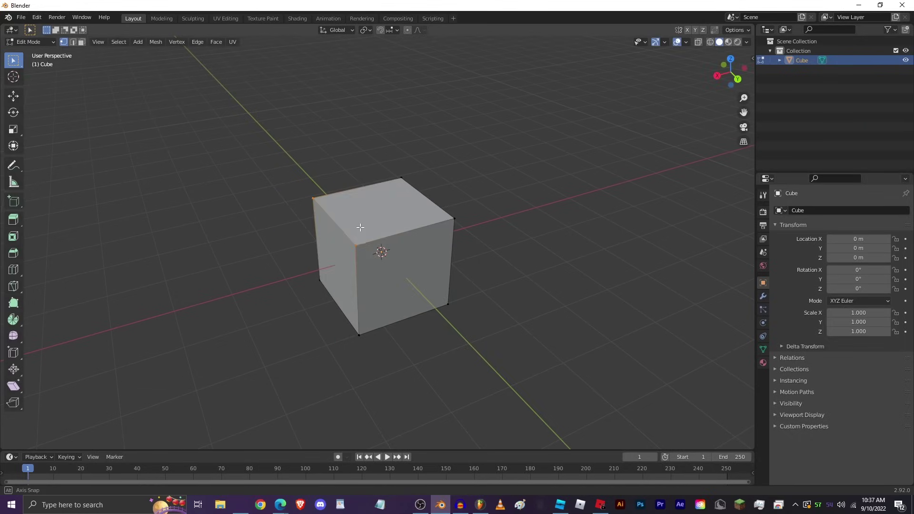
middle_click_drag(360, 227, 334, 190)
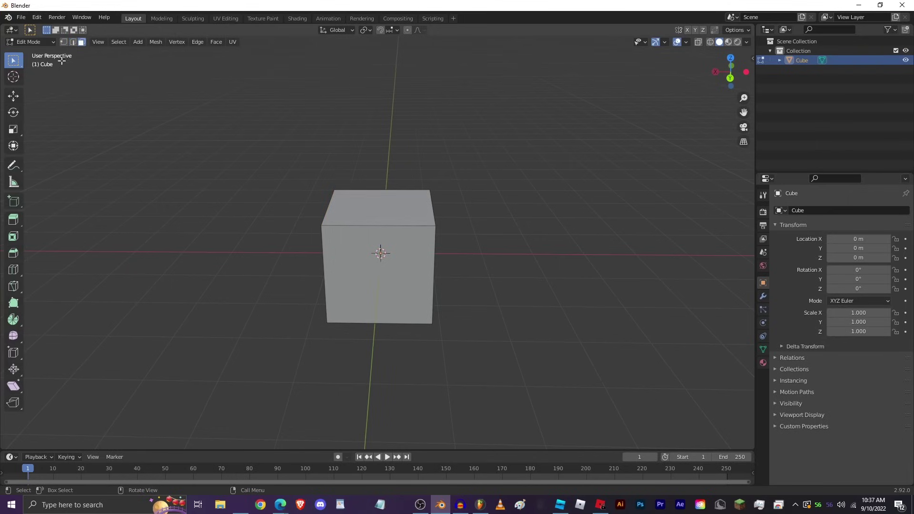
left_click(73, 43)
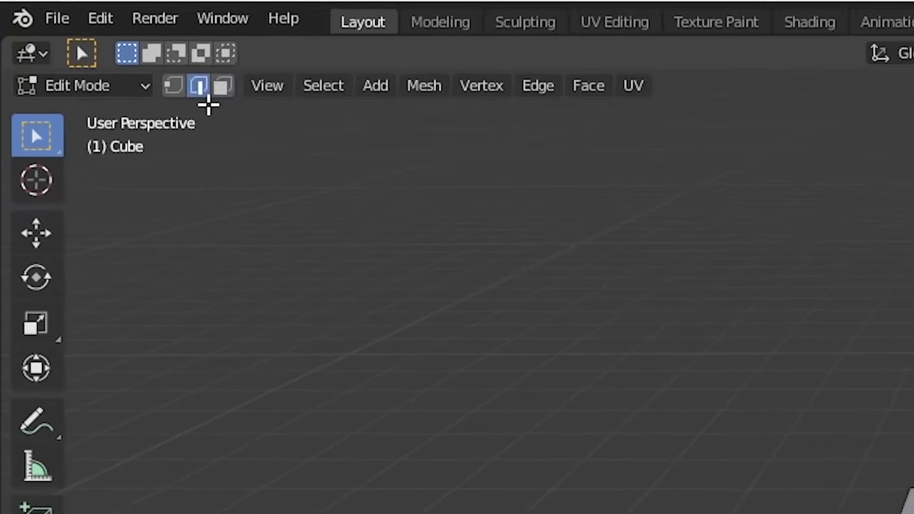
key("3")
key("1")
key("2")
key("3")
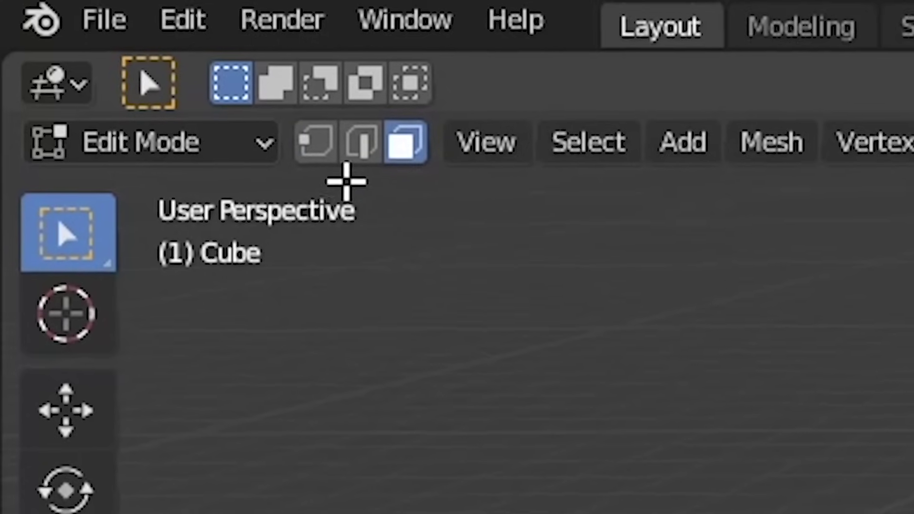
left_click(320, 146)
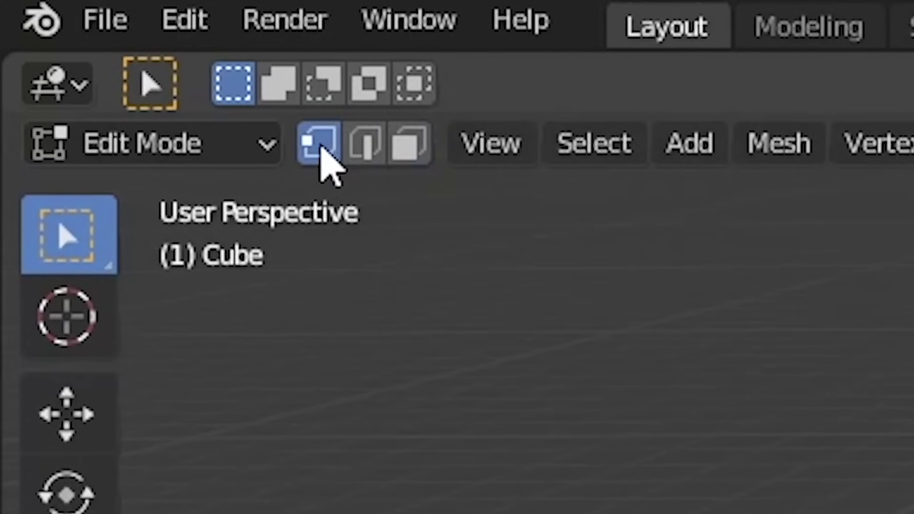
left_click(358, 142)
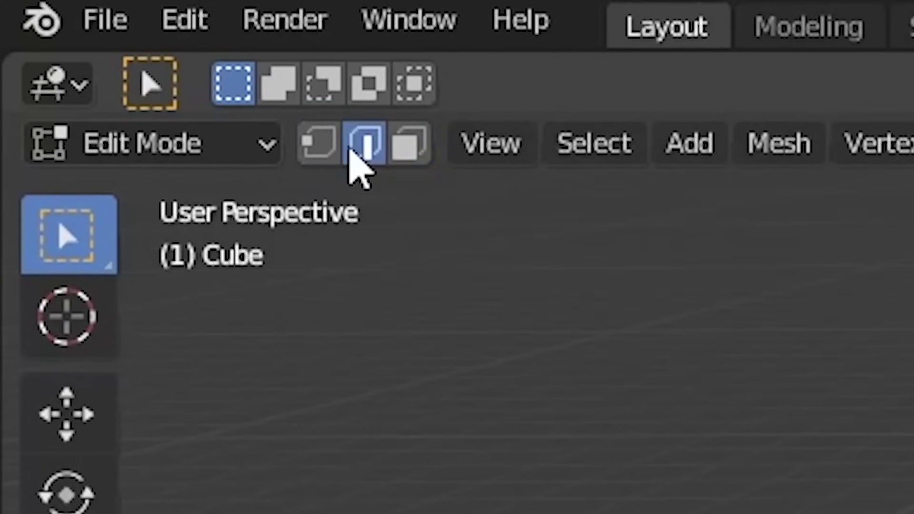
left_click(407, 143)
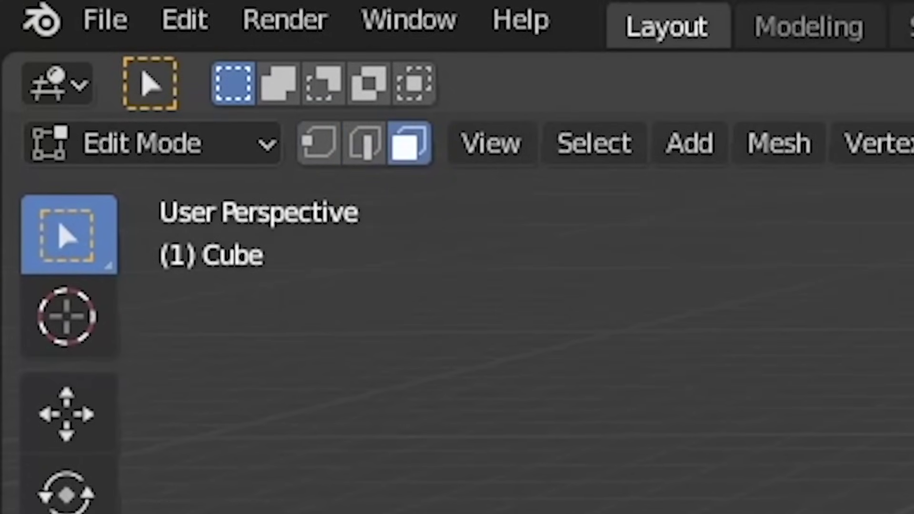
key("1")
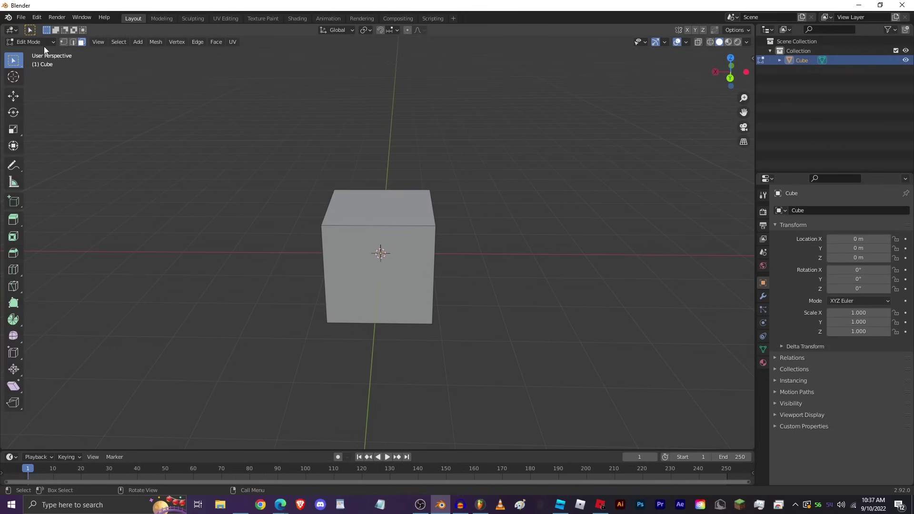
Select the top face and raise it 2.517 m along Z
left_click(368, 205)
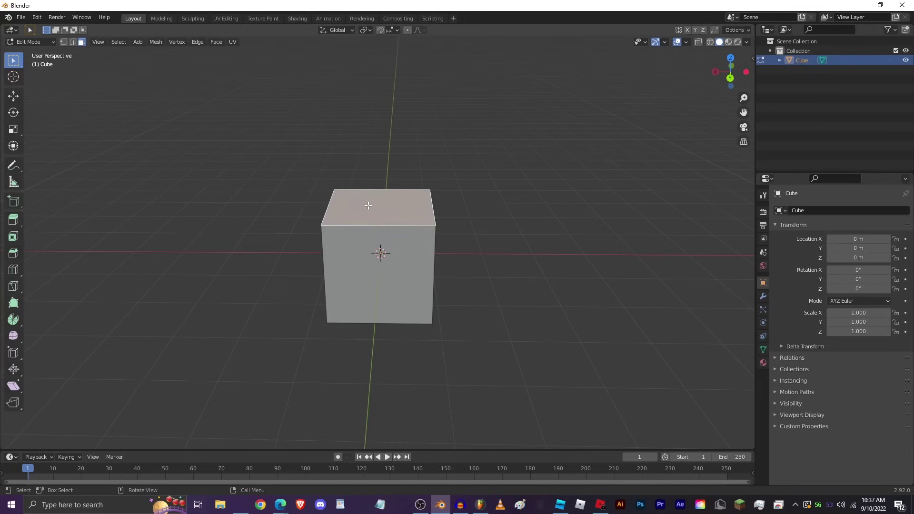
middle_click_drag(443, 222, 491, 227)
key("g")
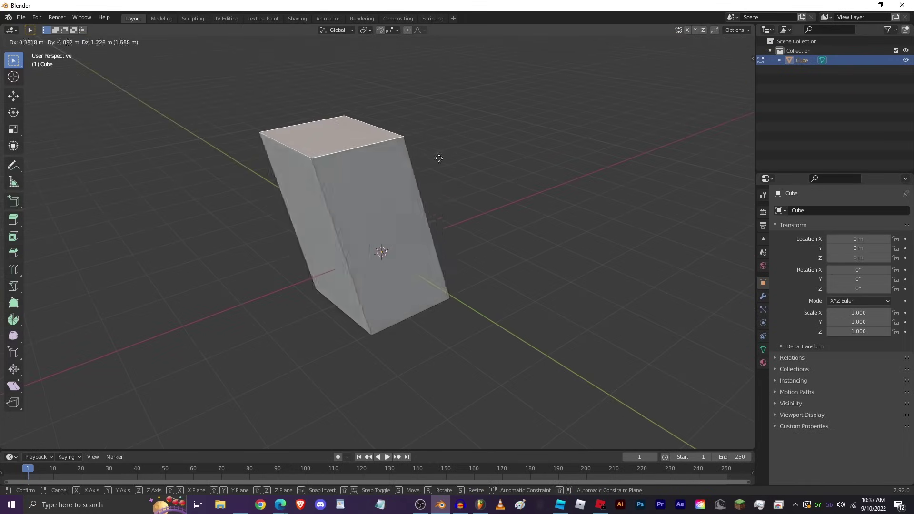
key("Escape")
key("g")
key("z")
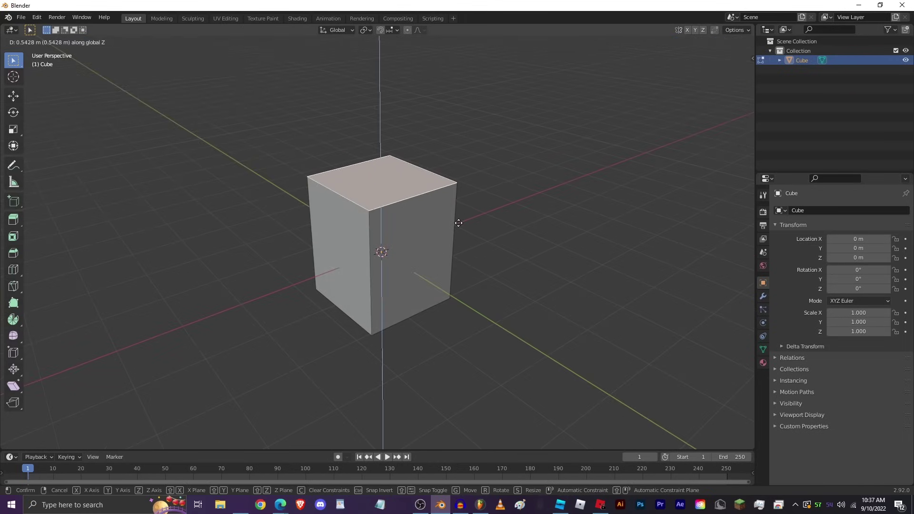
left_click(475, 112)
scroll(533, 192, "down", 2)
middle_click_drag(476, 112, 500, 193)
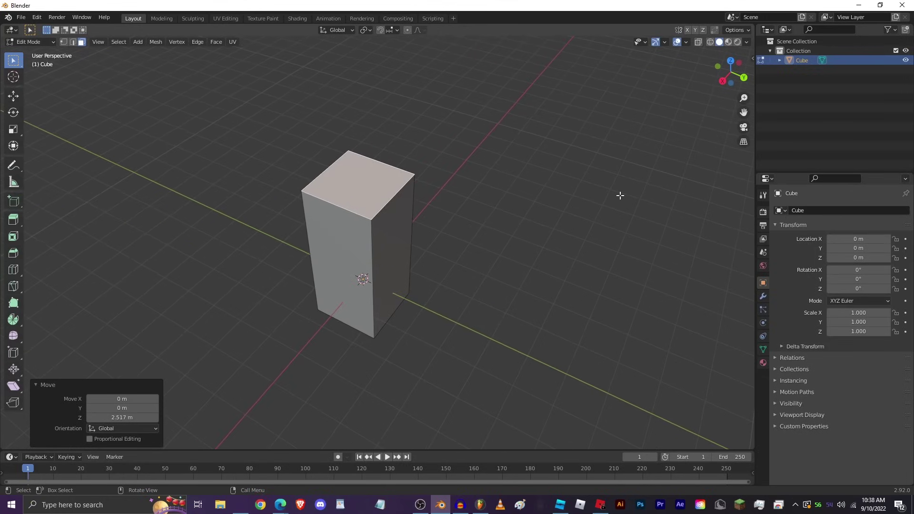
Shrink the top face by a factor of 0.520, then by 0.319
key("s")
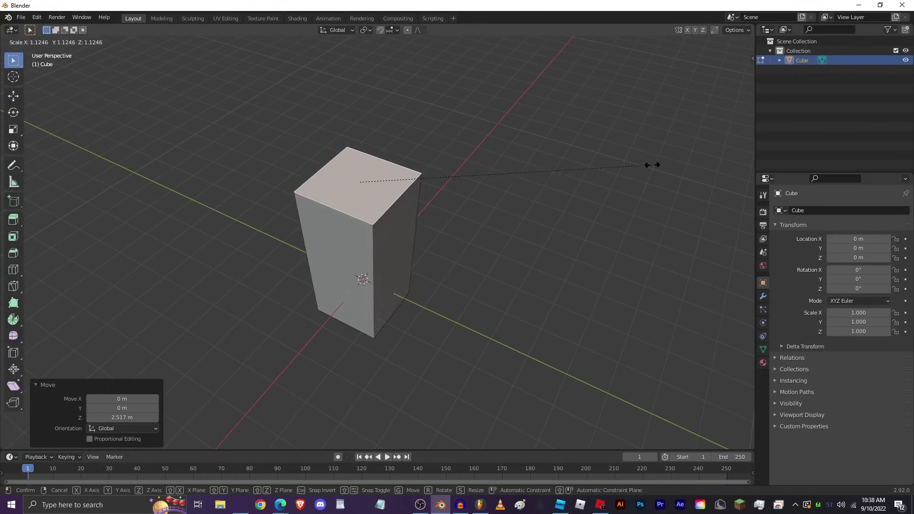
left_click(495, 180)
middle_click_drag(506, 185, 574, 184)
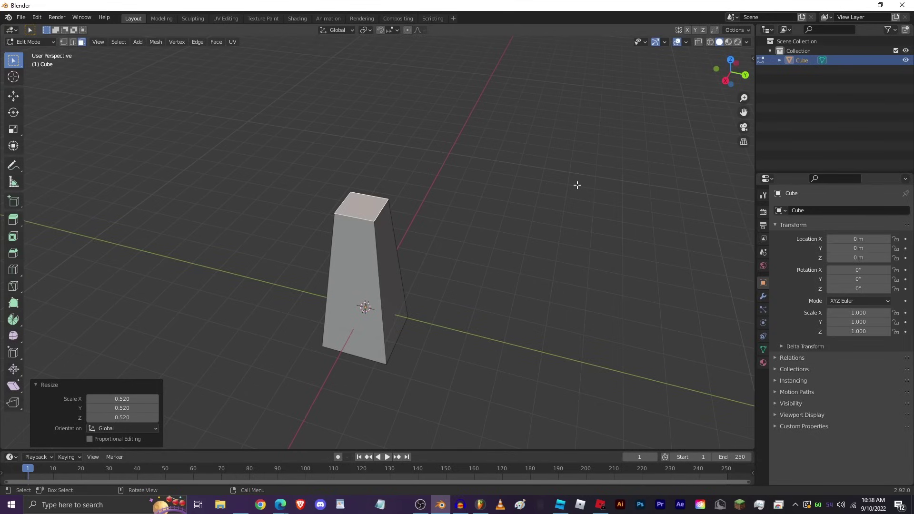
key("s")
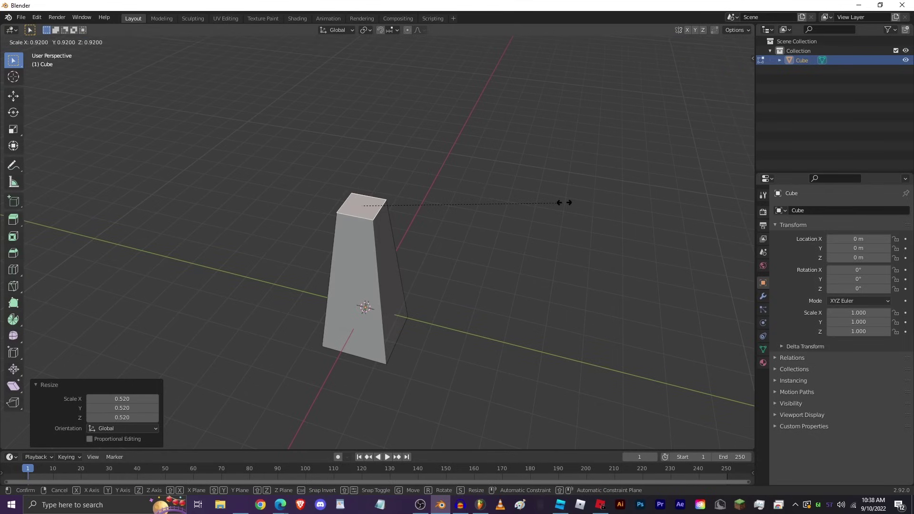
left_click(431, 209)
middle_click_drag(431, 208, 383, 188)
Lower the top face into a short pyramid and scale it up by 2.852
key("g")
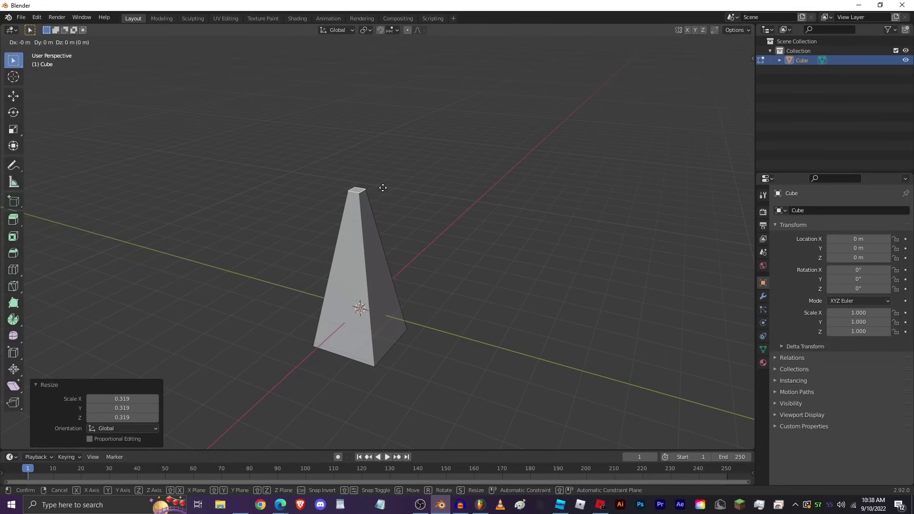
key("z")
left_click(387, 296)
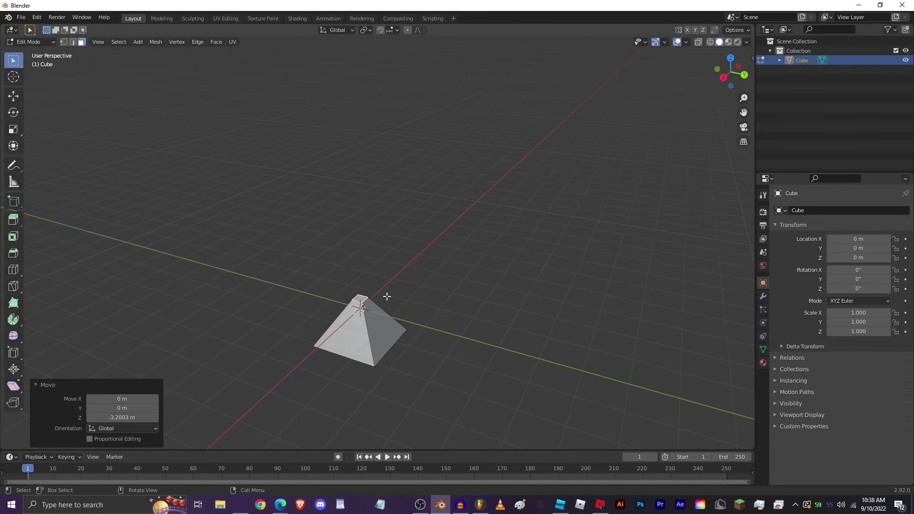
key("s")
left_click(392, 296)
middle_click_drag(392, 296, 422, 259)
Try X, Y and Z constrained scales of the top face, cancelling each, then begin an extrusion
key("s")
key("x")
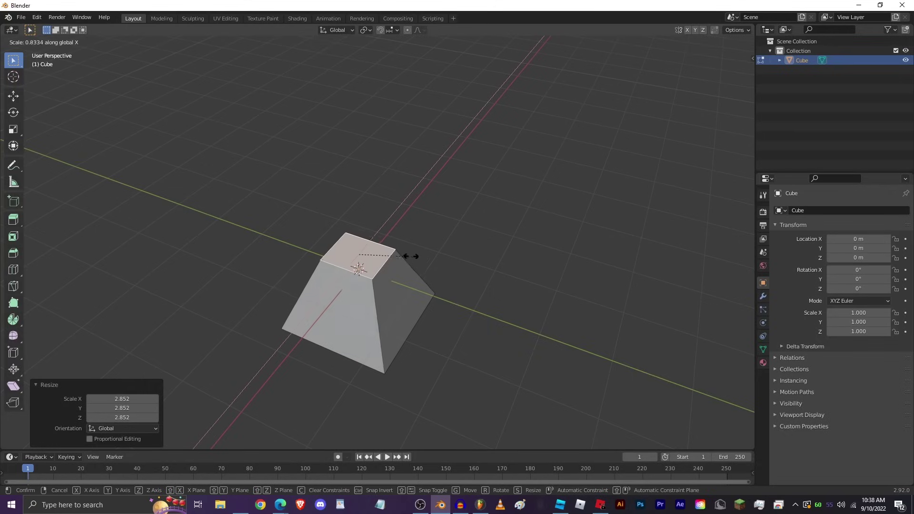
key("y")
right_click(426, 246)
key("s")
key("z")
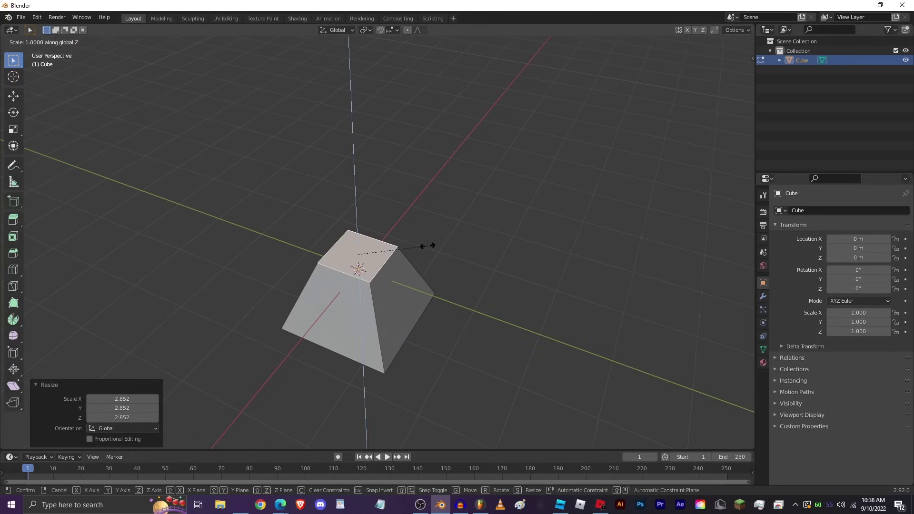
right_click(535, 238)
middle_click_drag(537, 238, 377, 279)
key("e")
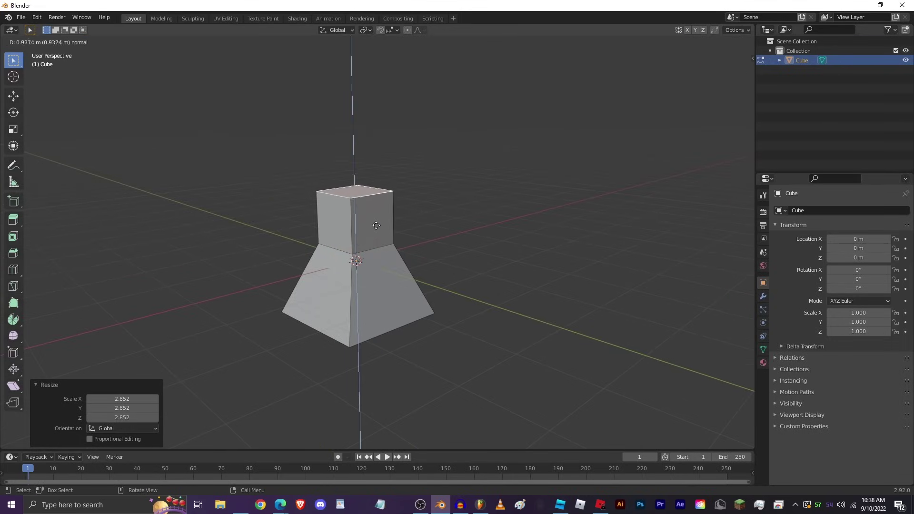
Extrude the column up to a 3.5829 m shaft and add a short extrusion above it
left_click(376, 64)
middle_click_drag(376, 65, 430, 273)
scroll(294, 247, "down", 3)
key("e")
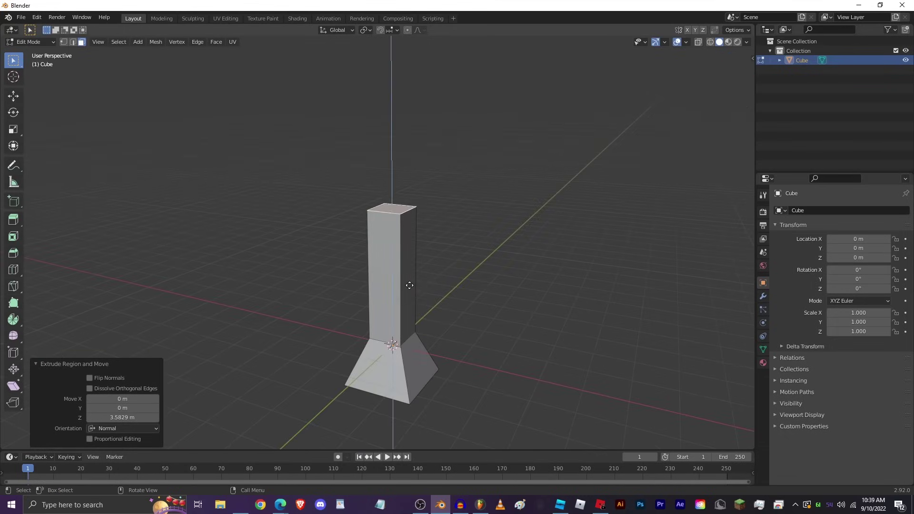
left_click(407, 258)
Extrude and scale out a flared cap, then extrude the cap upward
key("e")
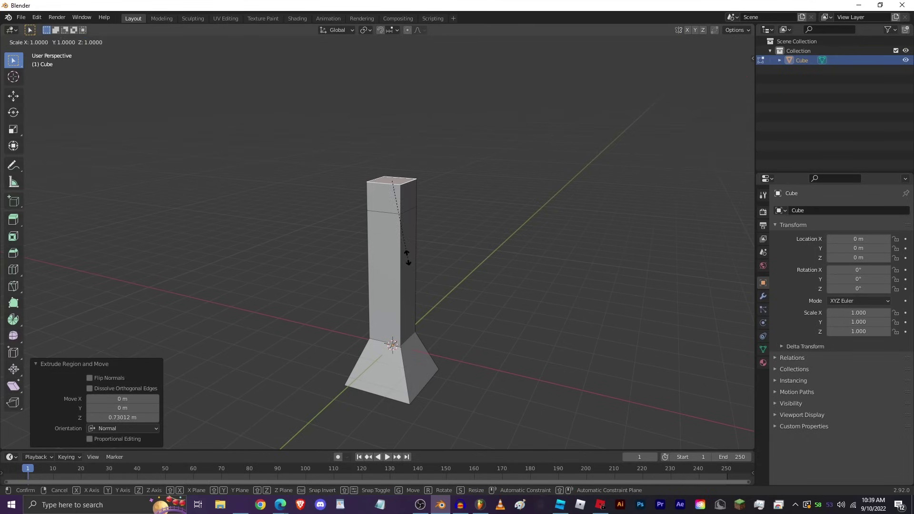
key("s")
left_click(471, 276)
key("e")
left_click(485, 253)
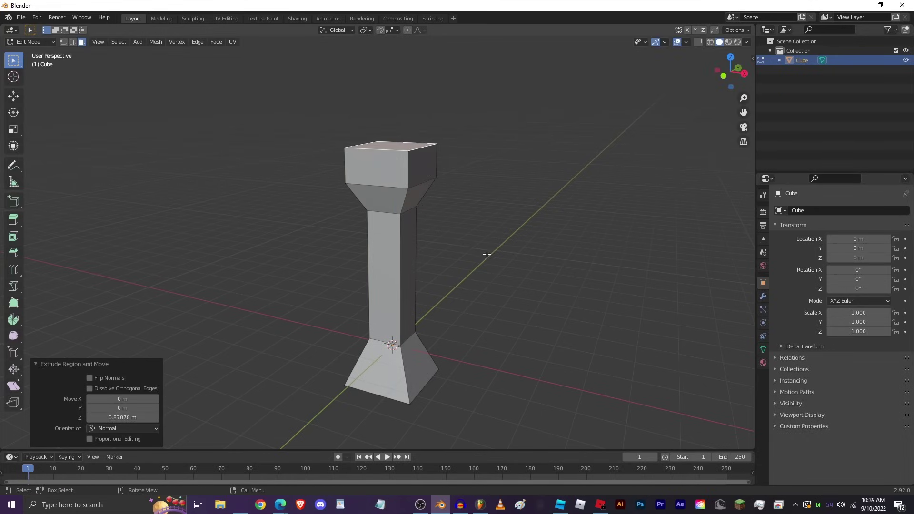
middle_click_drag(485, 253, 406, 295)
Extrude the bottom face down into a 1.1736 m base block, then deselect in edge mode
left_click(391, 246)
key("e")
left_click(391, 261)
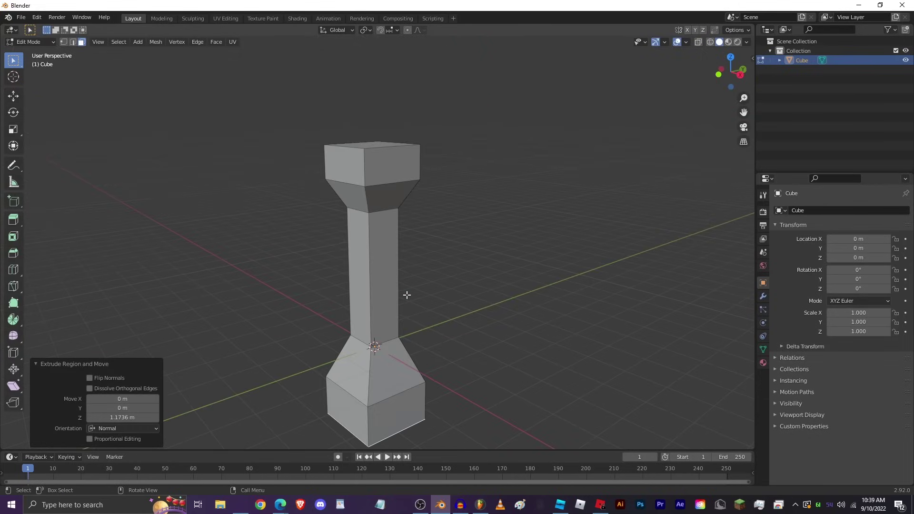
key("2")
key("alt+a")
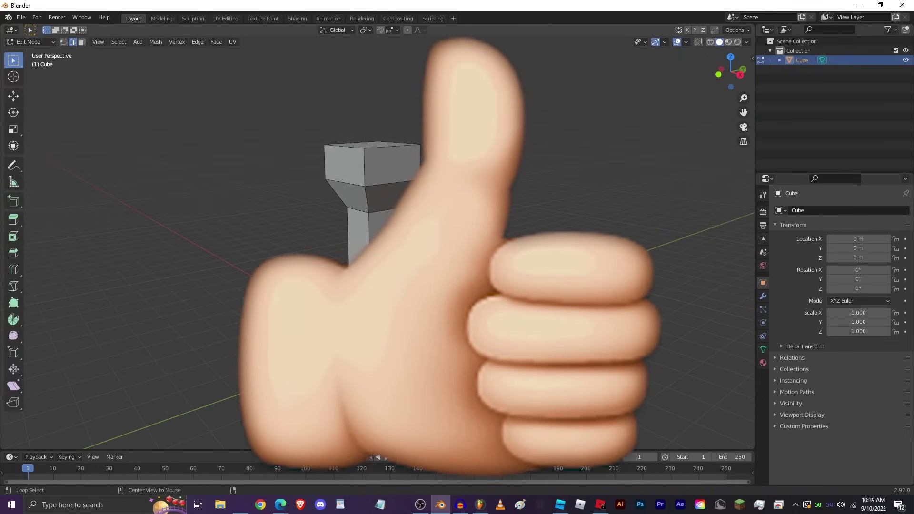
middle_click_drag(406, 295, 358, 250, "alt")
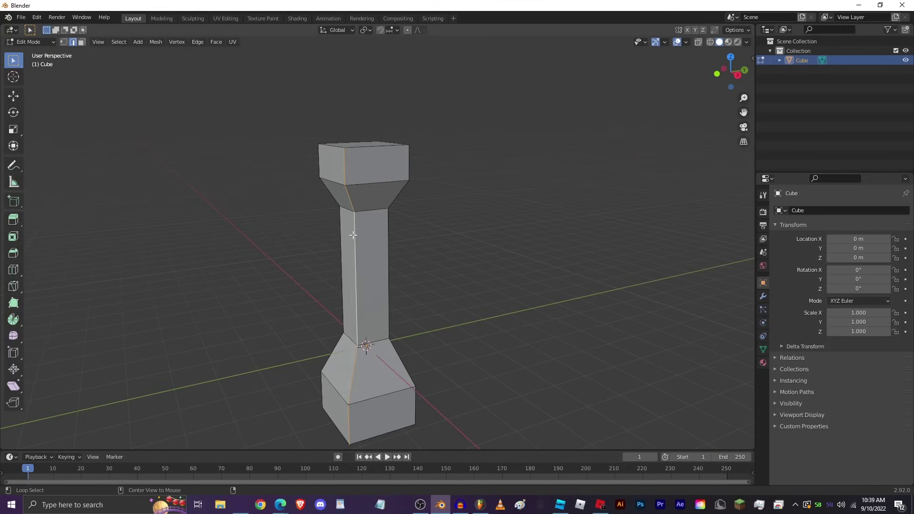
middle_click_drag(352, 235, 453, 291, "alt")
Select all and bevel every edge at 0.23 m width with one segment
key("a")
key("ctrl+b")
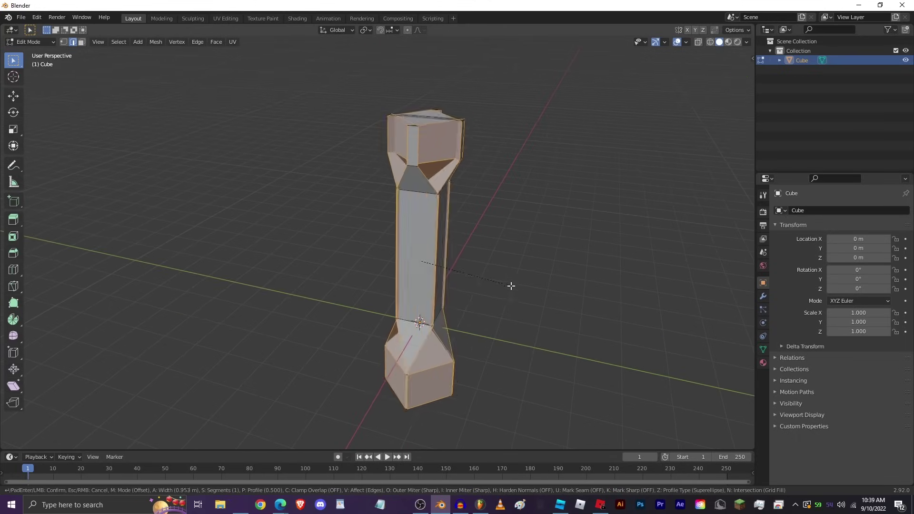
left_click(481, 287)
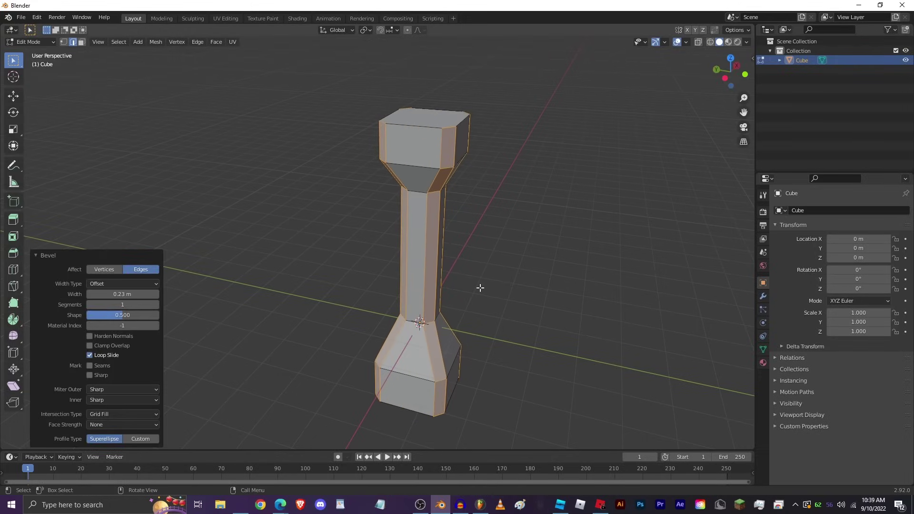
mouse_move(481, 287)
middle_mouse_down()
mouse_move(416, 287)
mouse_move(472, 293)
middle_mouse_up()
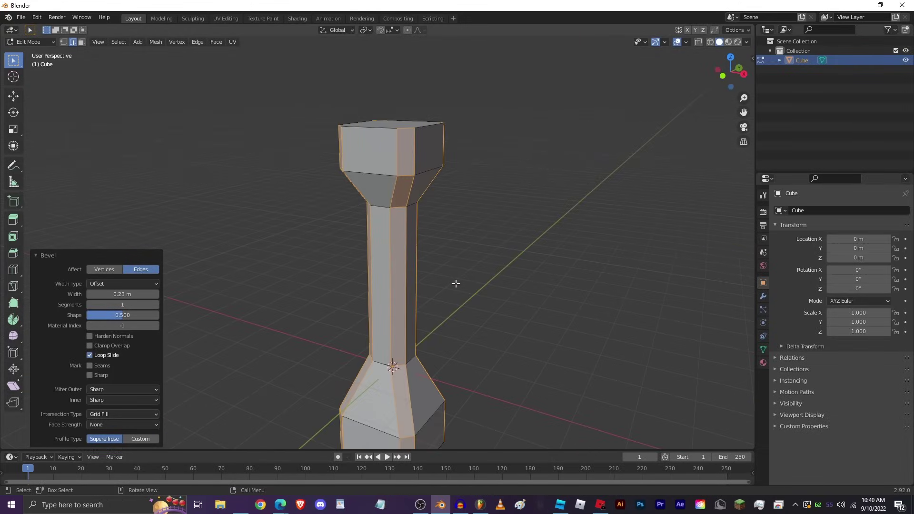
right_click(447, 278)
middle_click_drag(517, 276, 395, 300)
key("Tab")
key("Tab")
scroll(395, 300, "down", 3)
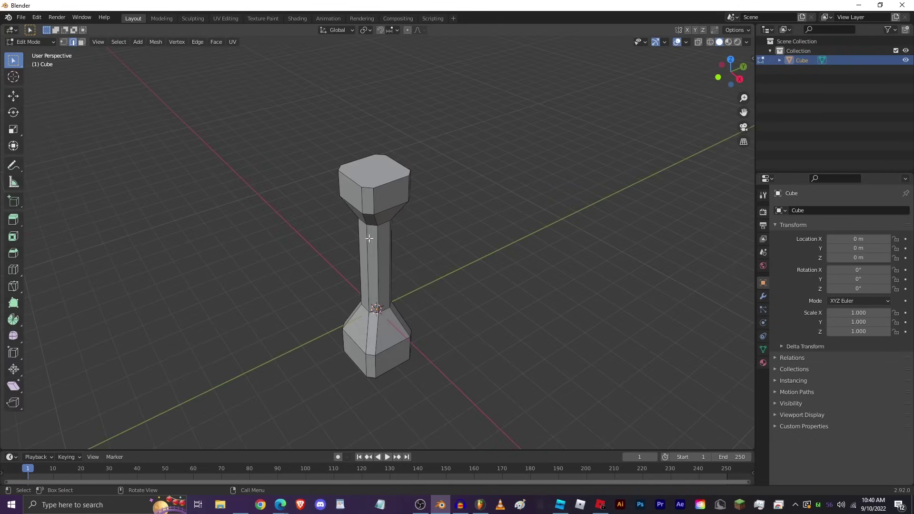
scroll(369, 239, "up", 2)
middle_click_drag(381, 240, 385, 276)
key("3")
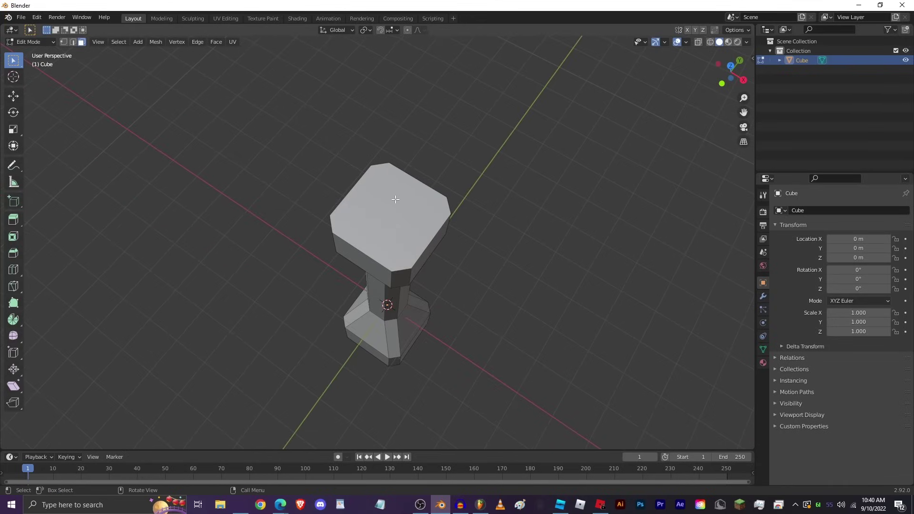
left_click(414, 220)
middle_click_drag(415, 220, 449, 172)
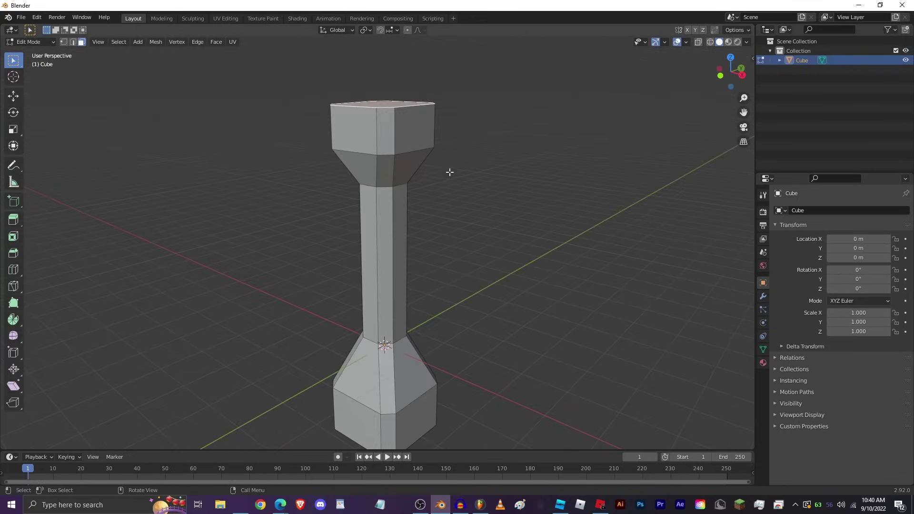
middle_click_drag(445, 224, 500, 214)
scroll(499, 215, "up", 3)
middle_click_drag(409, 183, 356, 209)
left_click(357, 208)
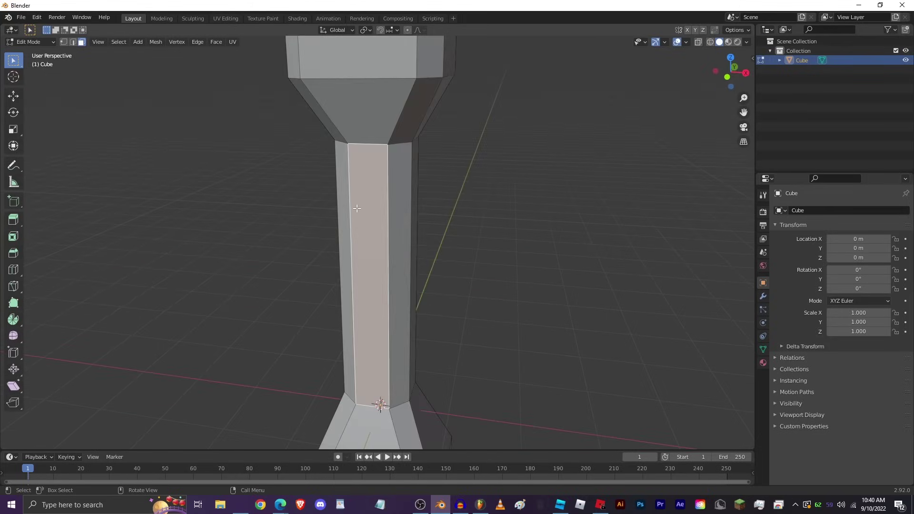
right_click(358, 196)
left_click(357, 198)
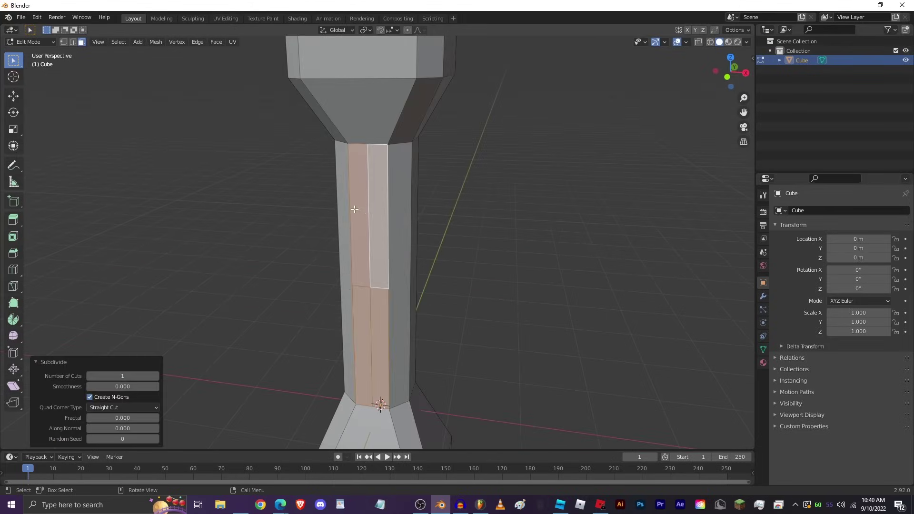
left_click(508, 230)
middle_click_drag(508, 230, 430, 229)
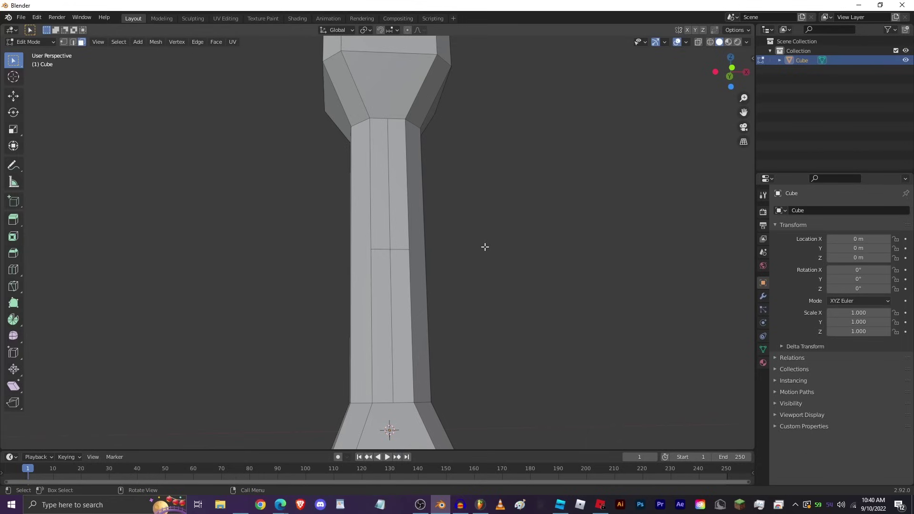
left_click(381, 188)
right_click(381, 189)
left_click(383, 188)
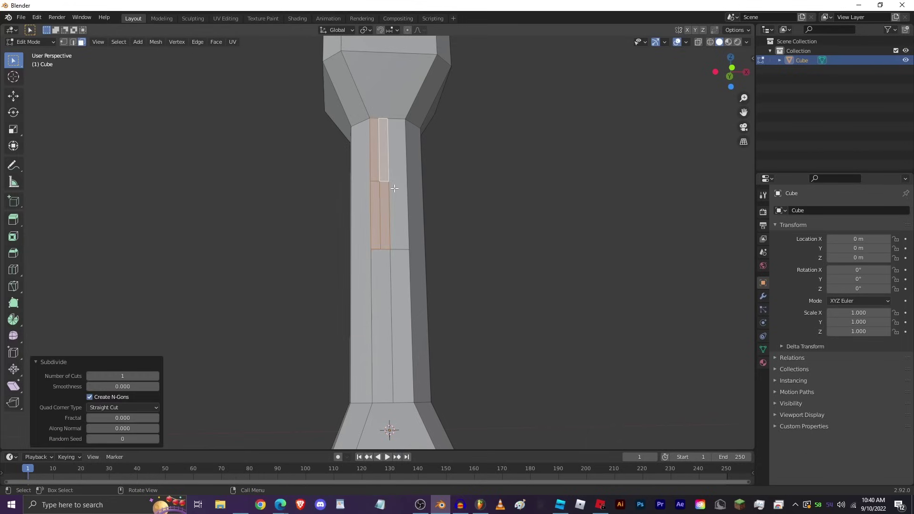
left_click(501, 178)
key("ctrl+z")
left_click(378, 206, "alt+shift")
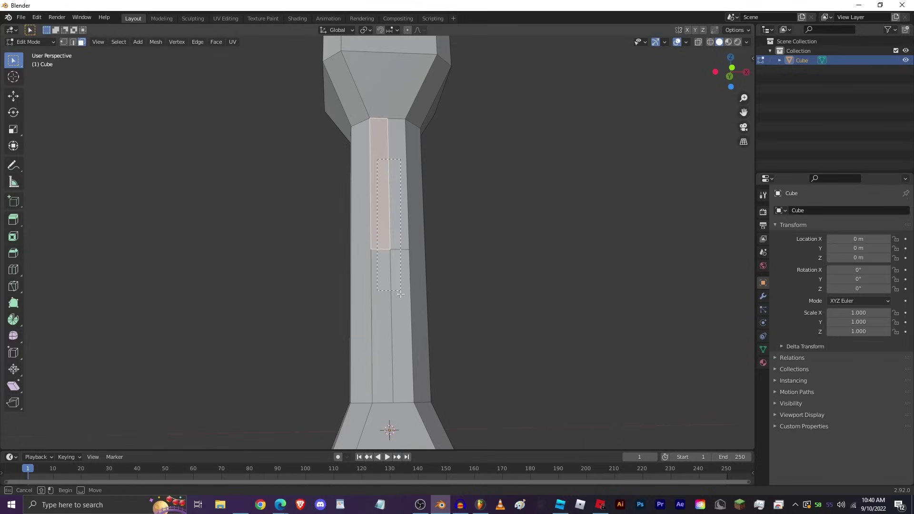
right_click(379, 206)
left_click(378, 206)
left_click(466, 216)
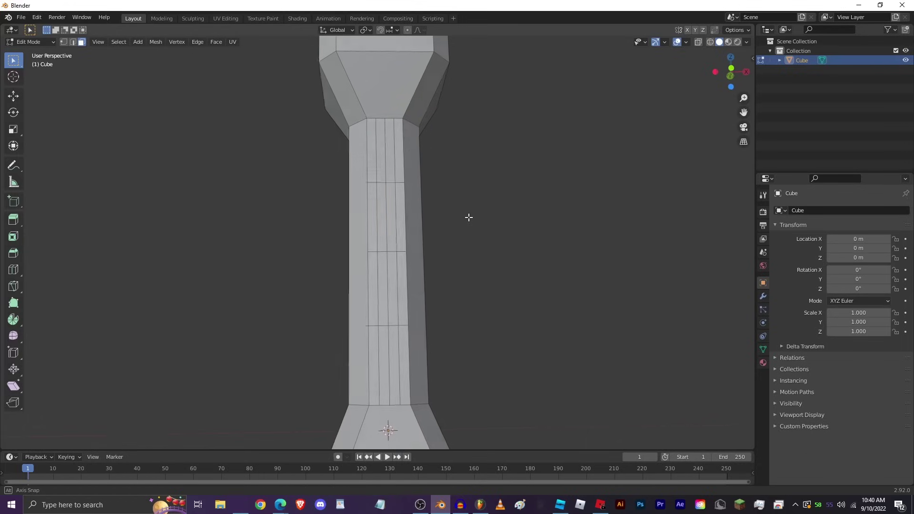
middle_click_drag(466, 216, 467, 219)
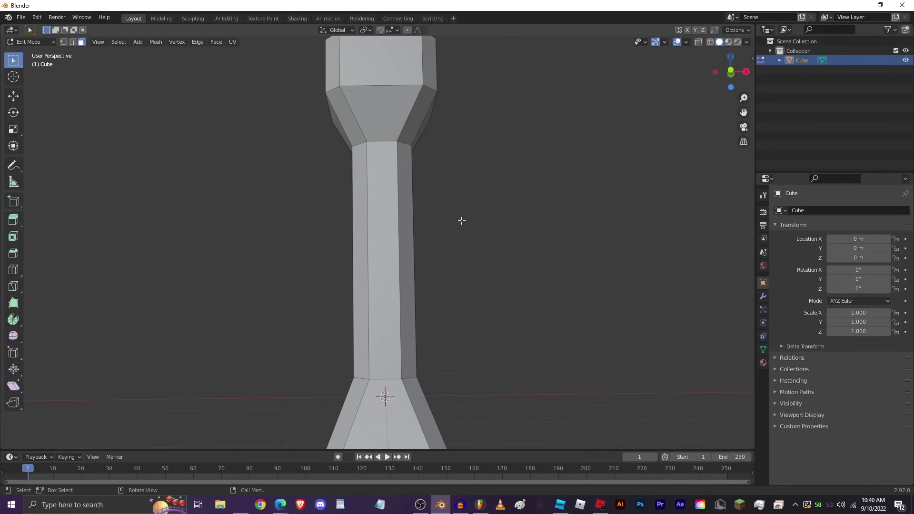
Loop-cut the column partway up and scale the new ring narrower
middle_click_drag(457, 208, 399, 222)
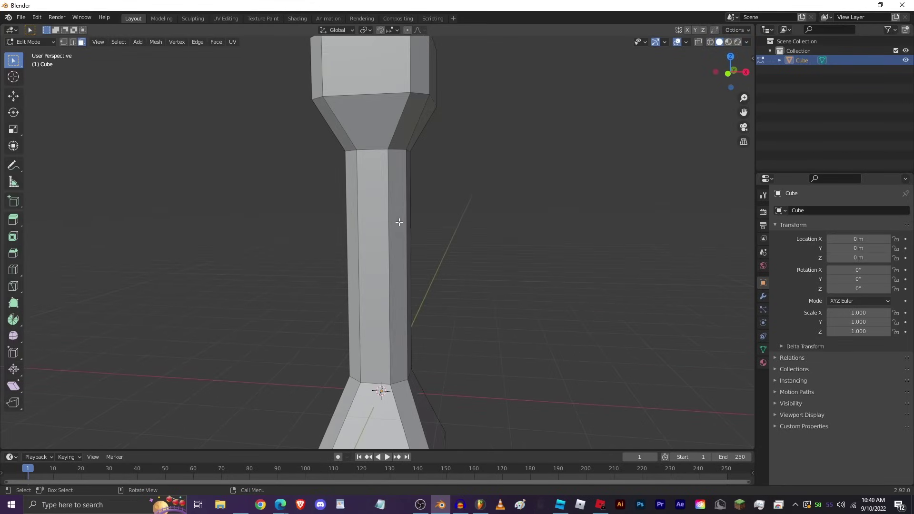
middle_click_drag(471, 225, 468, 234)
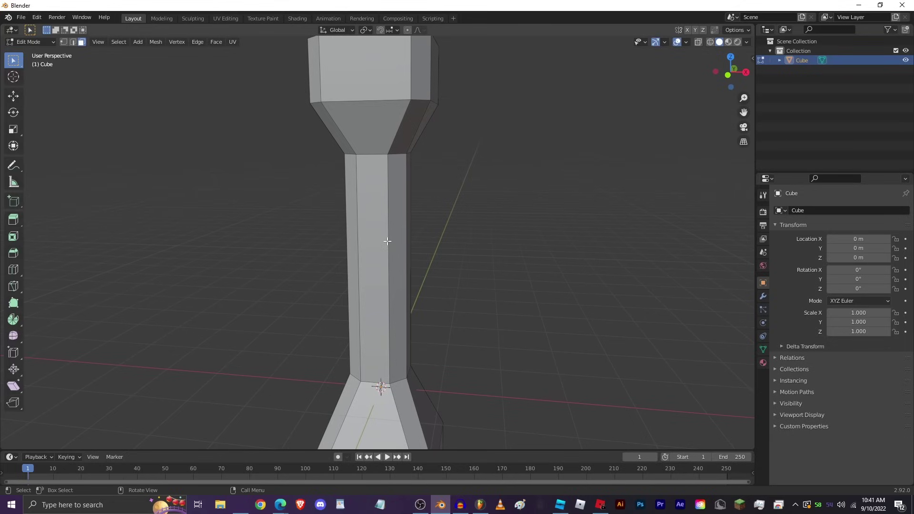
key("ctrl+r")
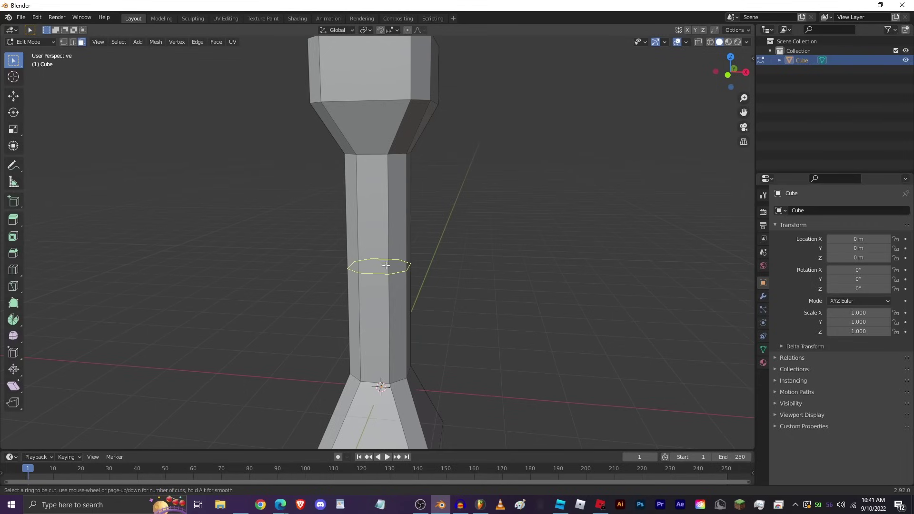
left_click(420, 288)
left_click(414, 206)
middle_click_drag(414, 206, 607, 222)
key("s")
left_click(506, 215)
Move the pinched ring vertically and scale it once more to shape the stem
middle_click_drag(505, 215, 375, 347)
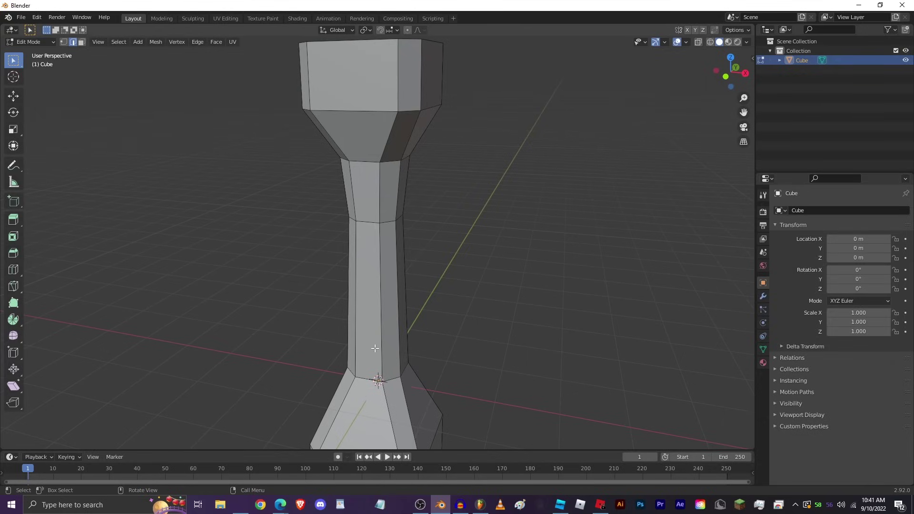
key("g")
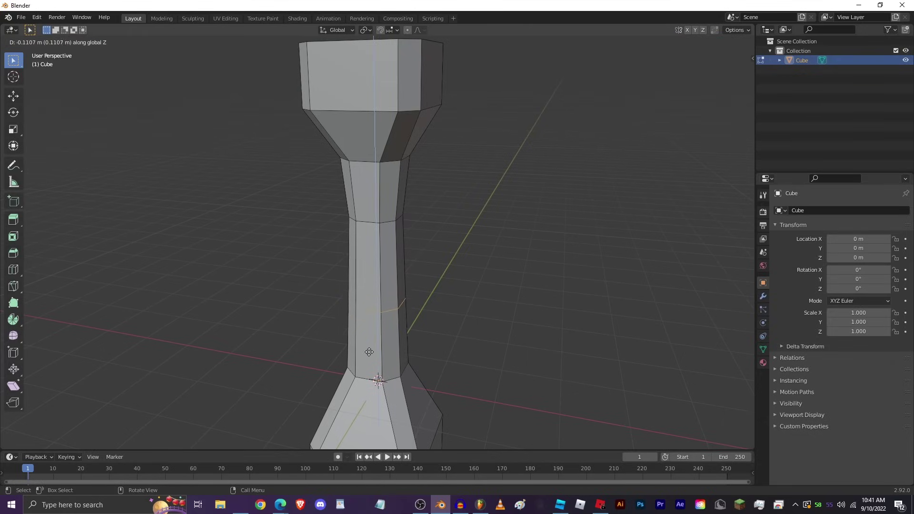
left_click(374, 378)
key("s")
left_click(538, 340)
Return to Object Mode and look down over the finished pillar
key("Tab")
middle_click_drag(484, 344, 416, 321)
scroll(416, 321, "down", 3)
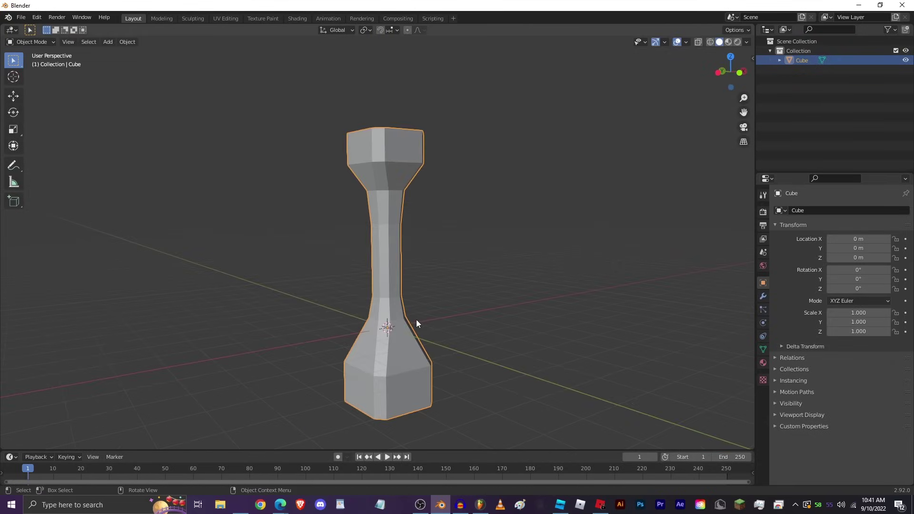
scroll(423, 290, "up", 3)
middle_click_drag(434, 261, 477, 197)
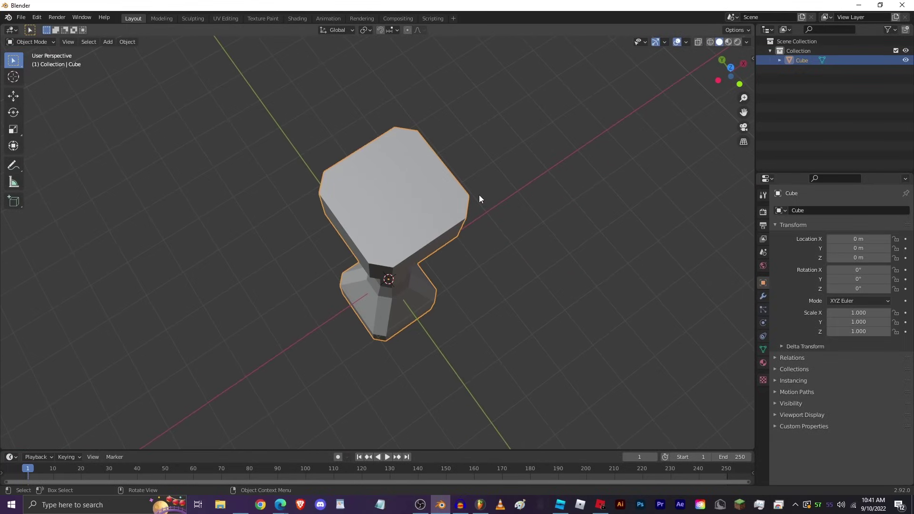
In Edit Mode, inset the cap's top face by 0.2867 m to form a rim
key("Tab")
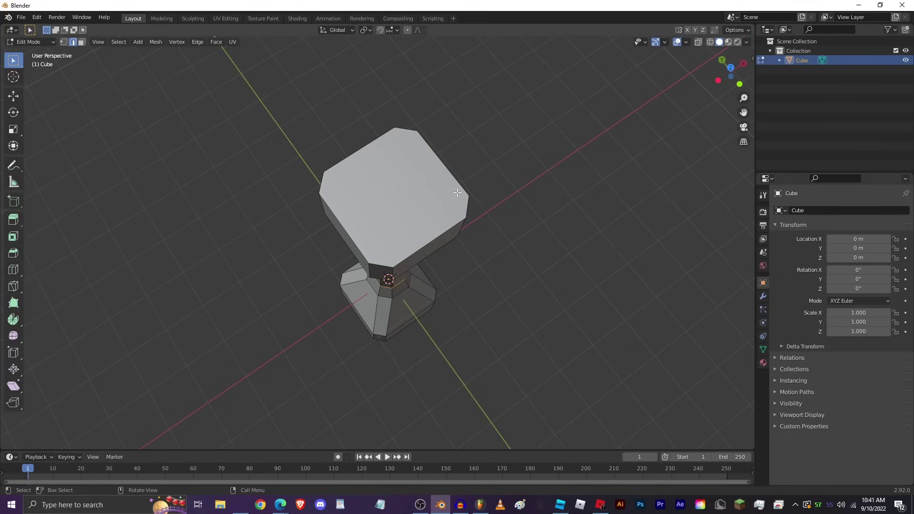
left_click(422, 187)
middle_click_drag(421, 187, 535, 182)
key("i")
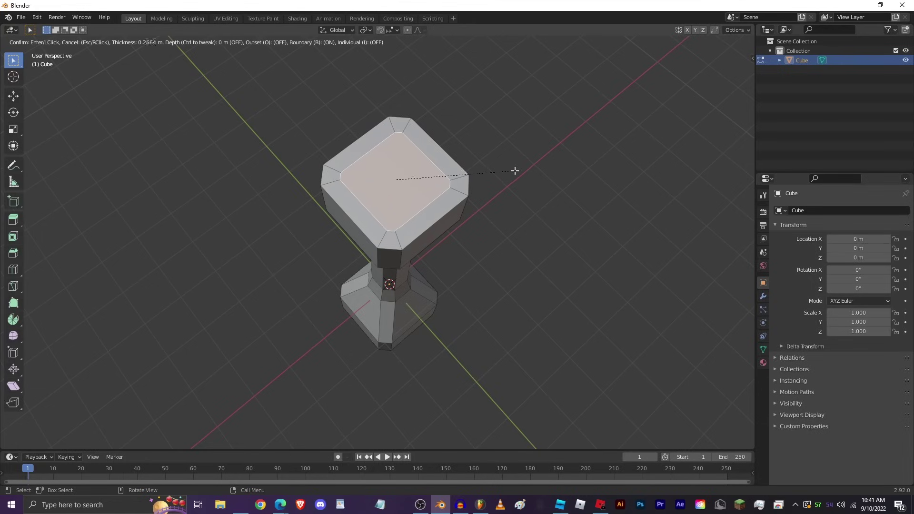
left_click(429, 134)
Extrude the inset face 0.56418 m down into the cap, then view the basin from above
middle_click_drag(426, 236, 364, 183)
key("e")
left_click(393, 151)
scroll(372, 176, "up", 3)
middle_click_drag(292, 172, 376, 257)
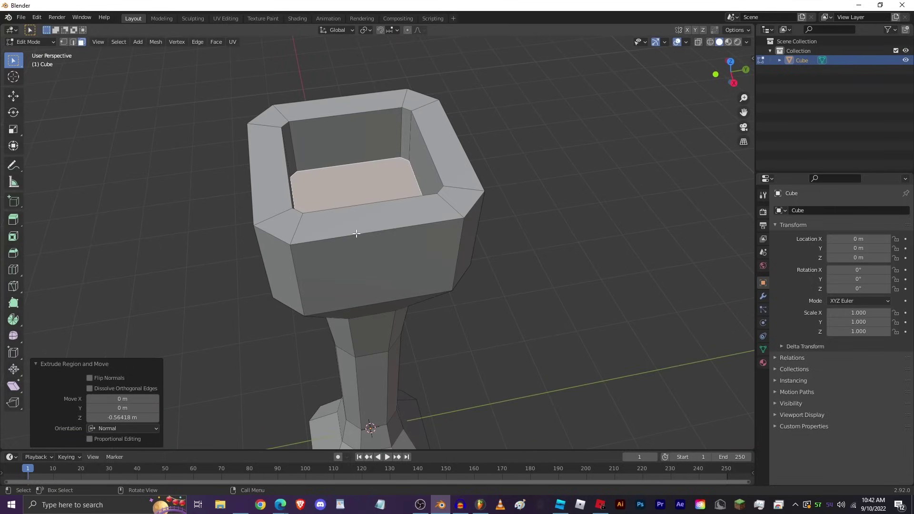
middle_click_drag(351, 114, 421, 101)
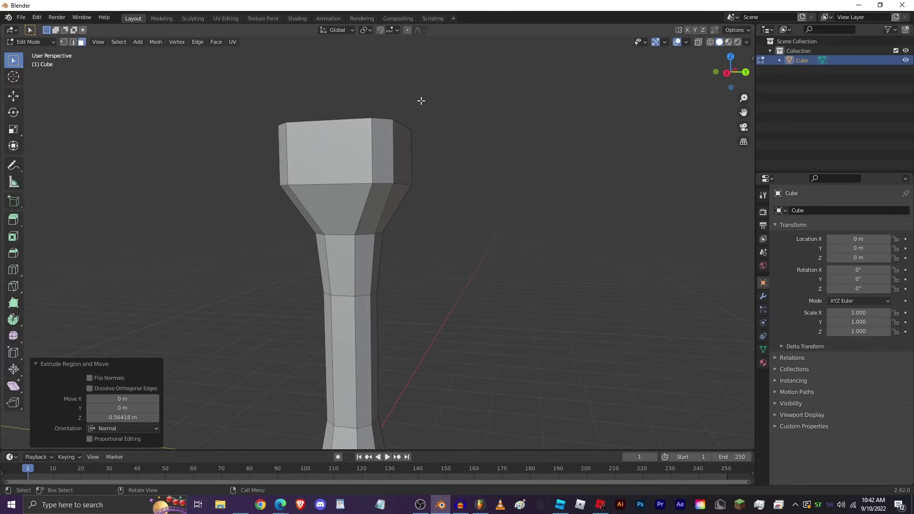
Knife-cut a line across the top face of the cube model
middle_click_drag(387, 134, 393, 131)
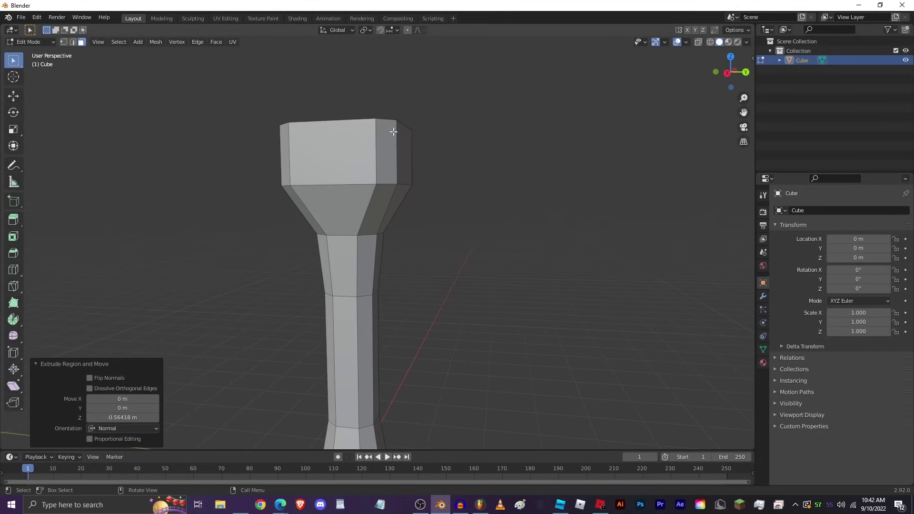
key("k")
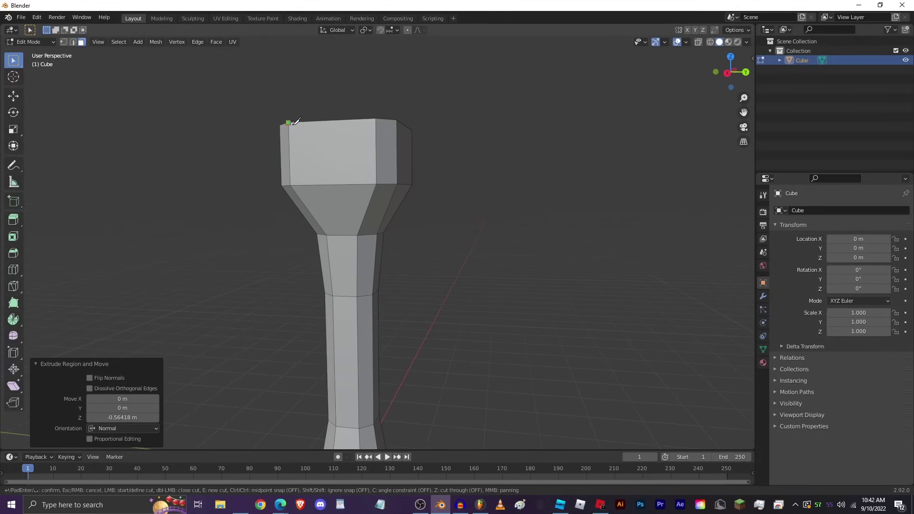
left_click(316, 156)
left_click(341, 146)
key("Escape")
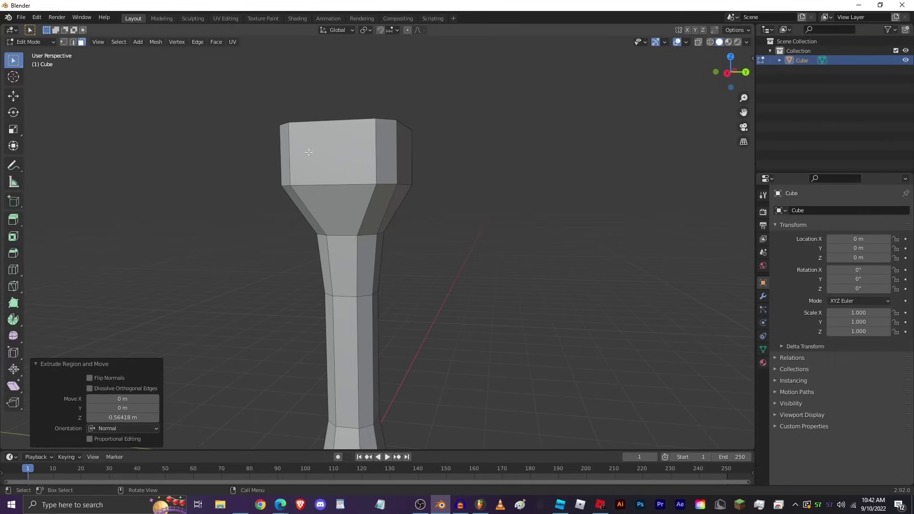
key("k")
middle_click_drag(220, 141, 381, 102)
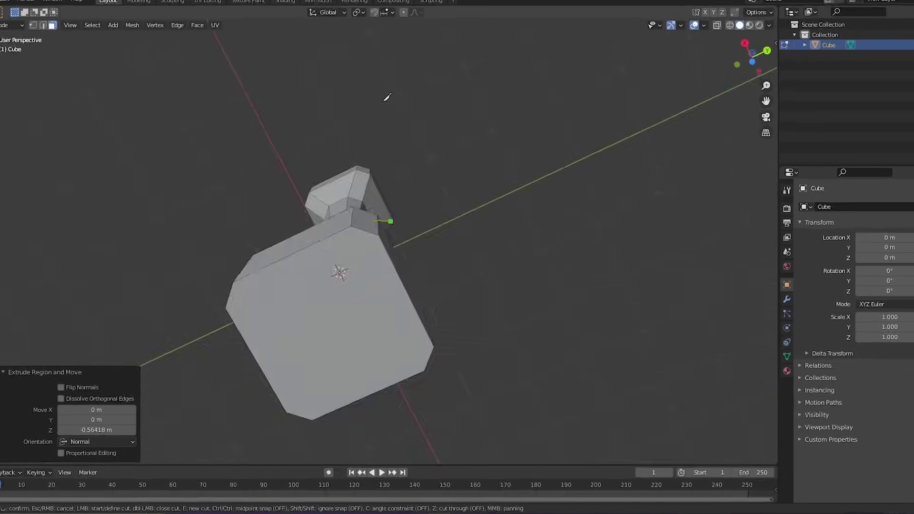
middle_click_drag(348, 177, 390, 160)
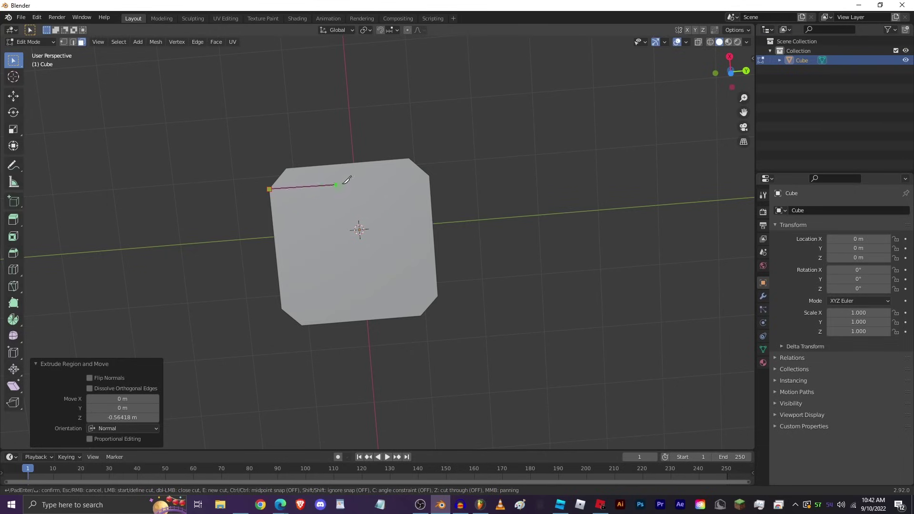
left_click(429, 175)
key("Return")
Add knife cuts down the left edge, the right edge and along the bottom
key("k")
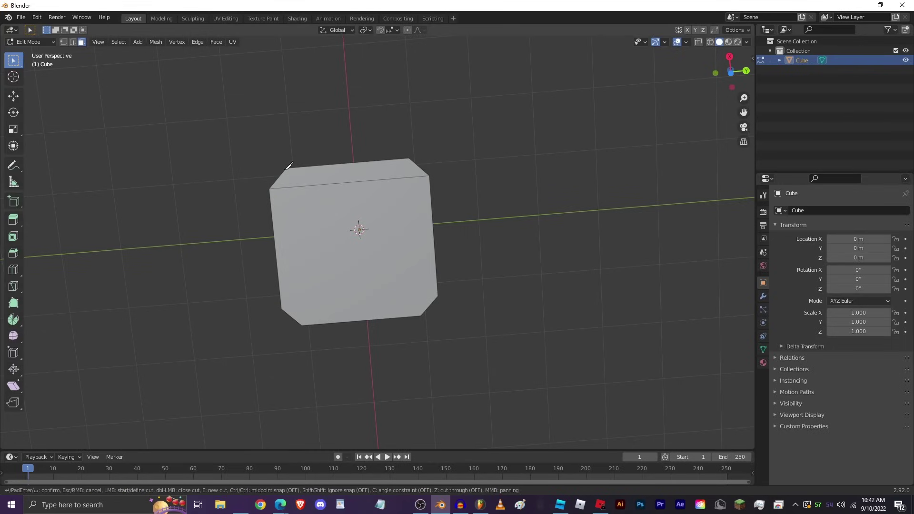
left_click(286, 168)
left_click(302, 325)
key("e")
left_click(410, 177)
key("Return")
key("k")
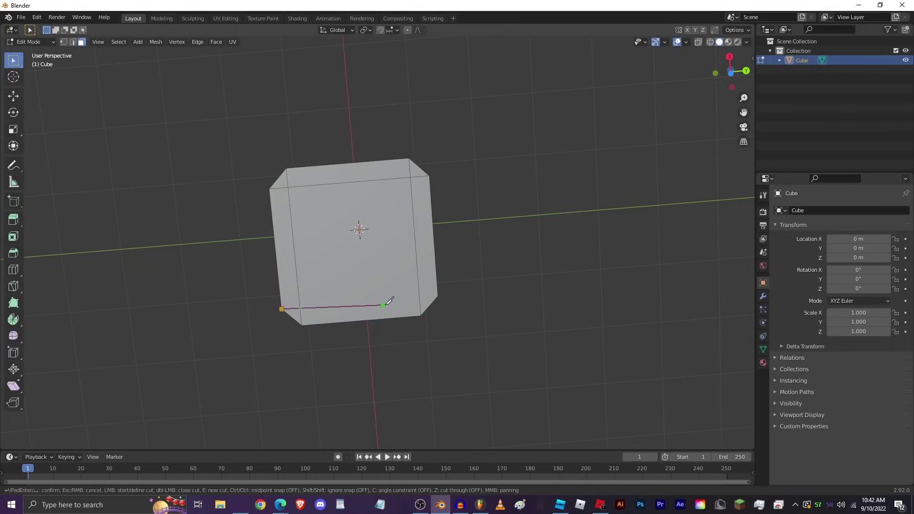
left_click(437, 313)
key("Return")
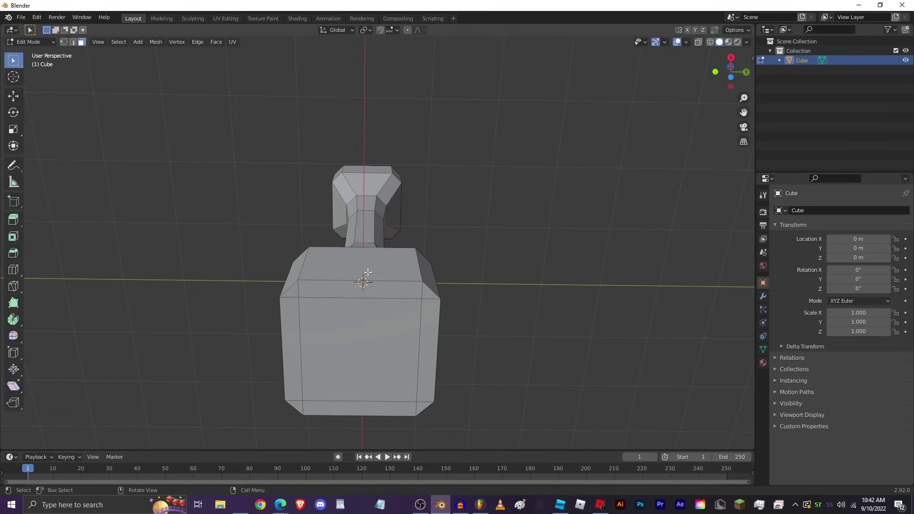
Select the cut faces, return to Object Mode and delete the whole model
left_click(366, 335)
left_click(292, 305)
left_click(293, 292)
left_click(352, 288)
left_click(431, 308)
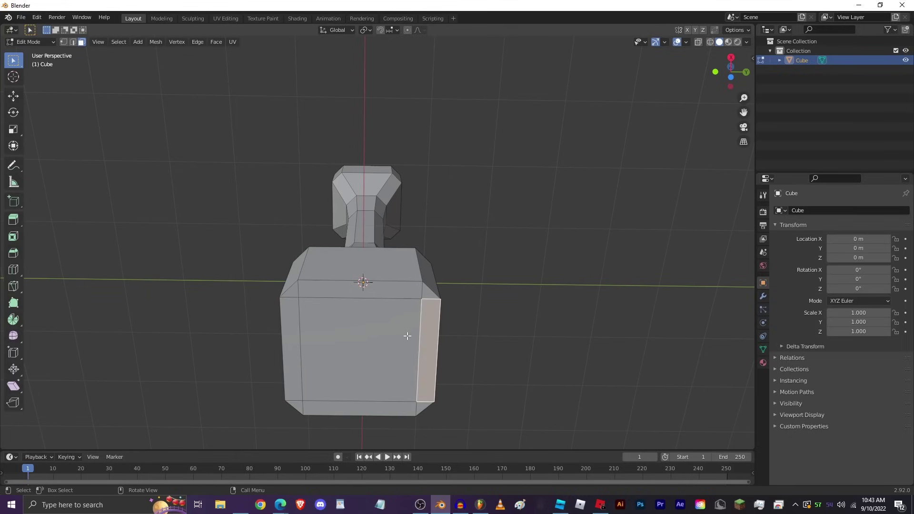
left_click(403, 336)
middle_click_drag(395, 325, 473, 300)
key("Tab")
key("x")
left_click(387, 219)
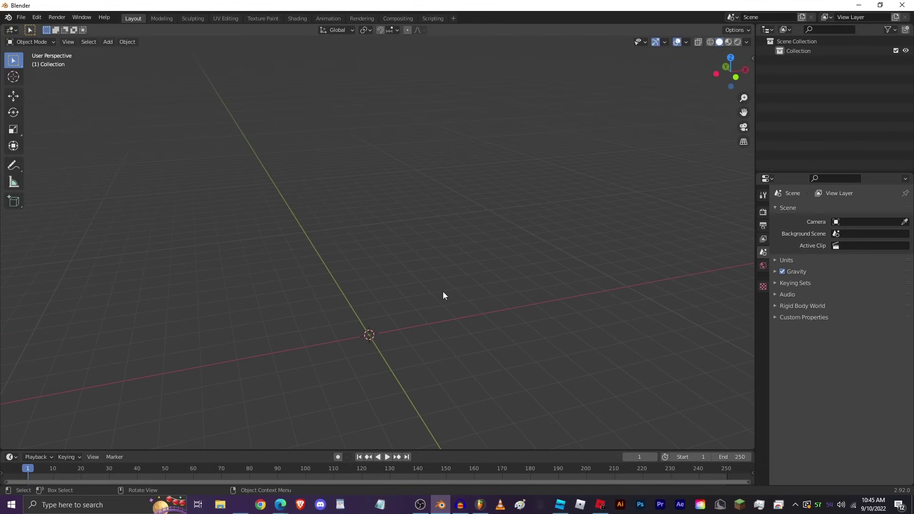
Add a 10-vertex cylinder (1 m radius, 2 m depth) at the origin and enter Edit Mode
middle_click_drag(428, 267, 450, 274)
key("shift+a")
mouse_move(449, 272)
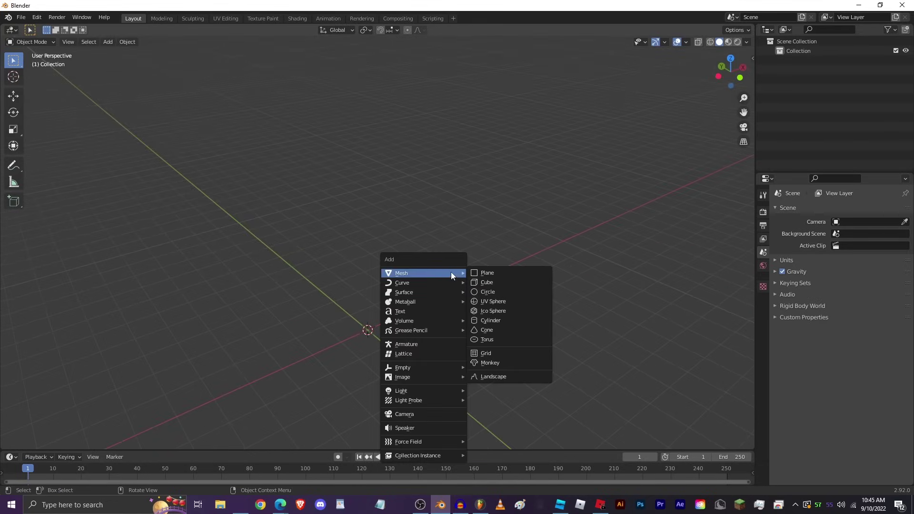
left_click(487, 322)
middle_click_drag(375, 300, 452, 341)
scroll(452, 341, "up", 2)
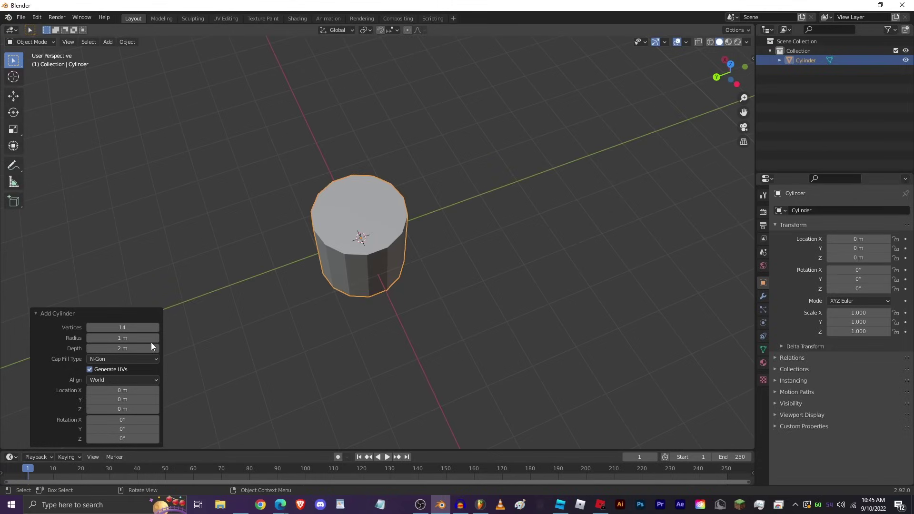
mouse_move(139, 328)
left_mouse_down()
mouse_move(147, 327)
mouse_move(137, 329)
left_mouse_up()
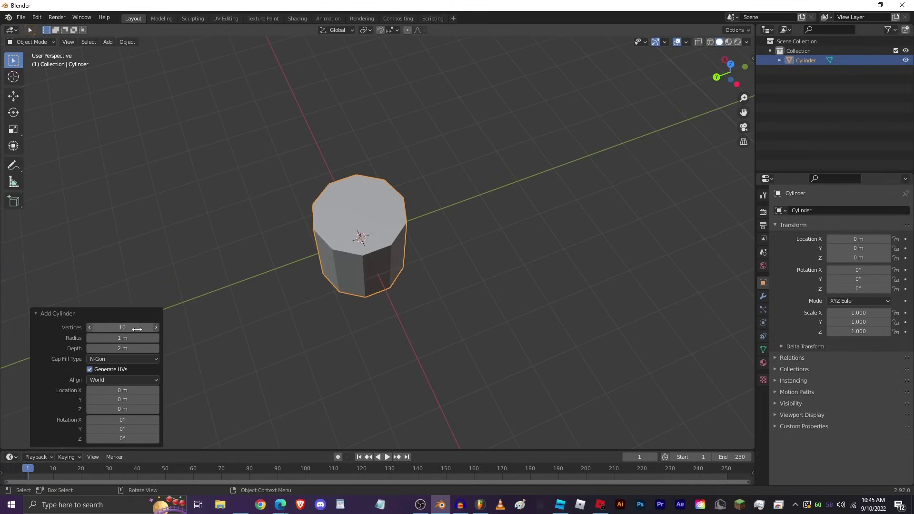
middle_click_drag(384, 246, 452, 271)
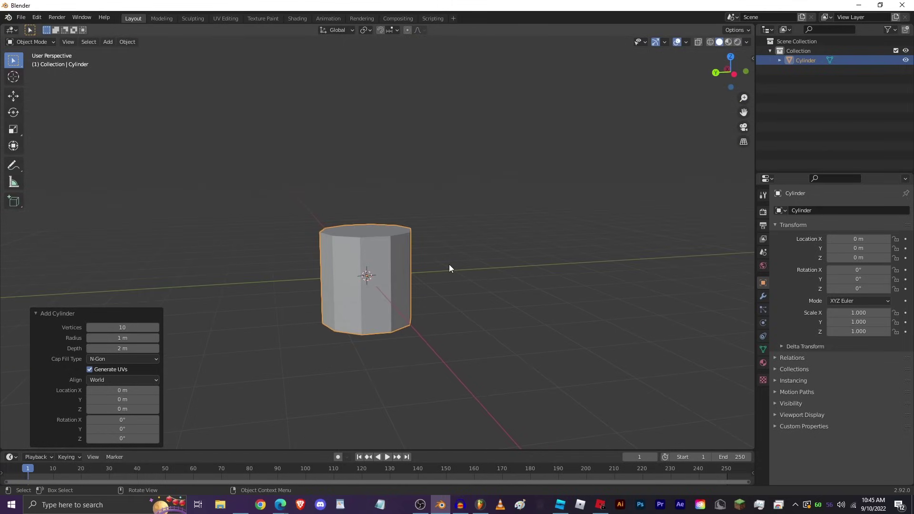
key("Tab")
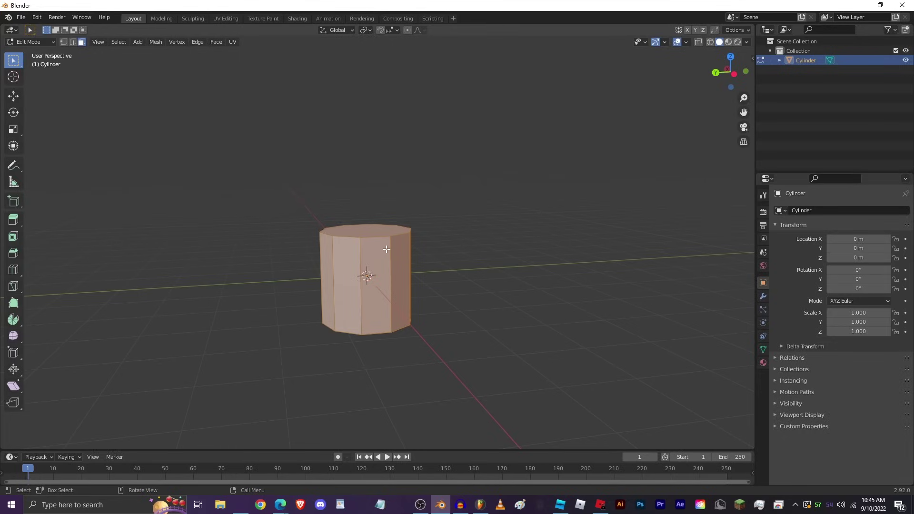
Extrude the cylinder's bottom face and scale it smaller twice
middle_click_drag(385, 249, 428, 267)
left_click(362, 262)
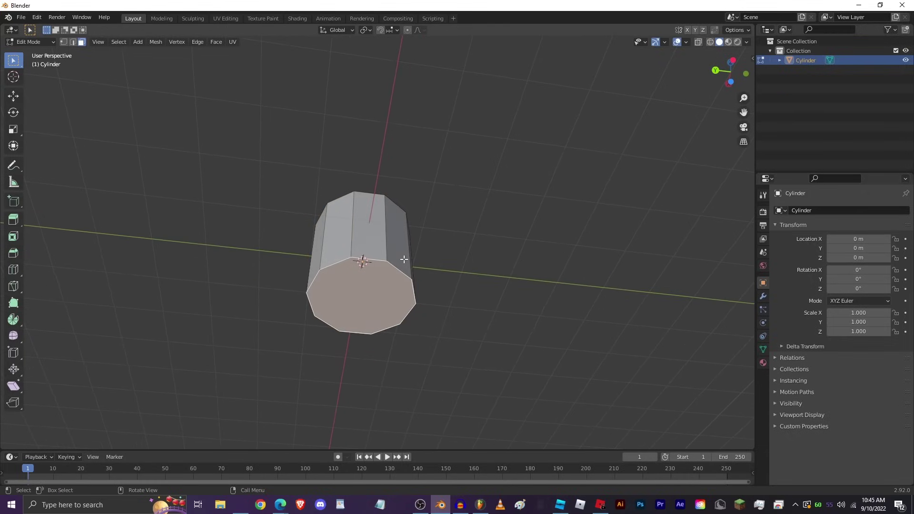
key("e")
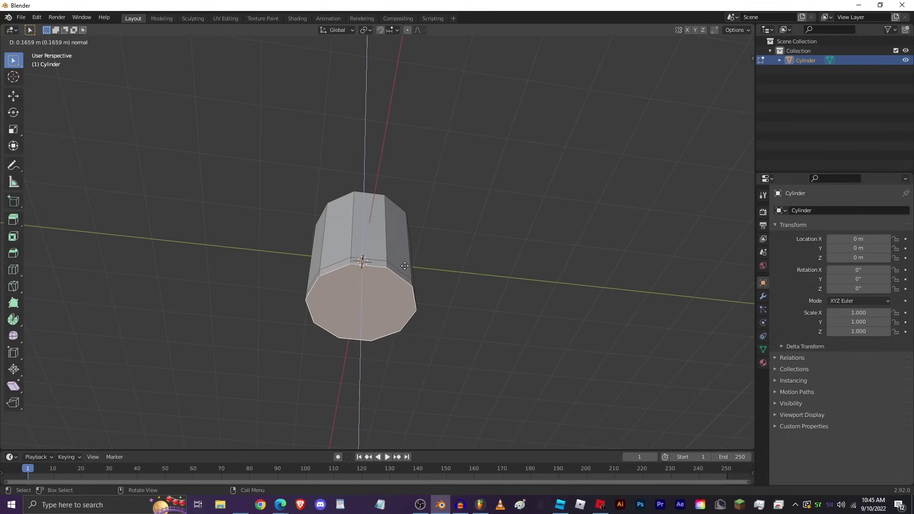
left_click(407, 265)
key("s")
left_click(498, 266)
key("e")
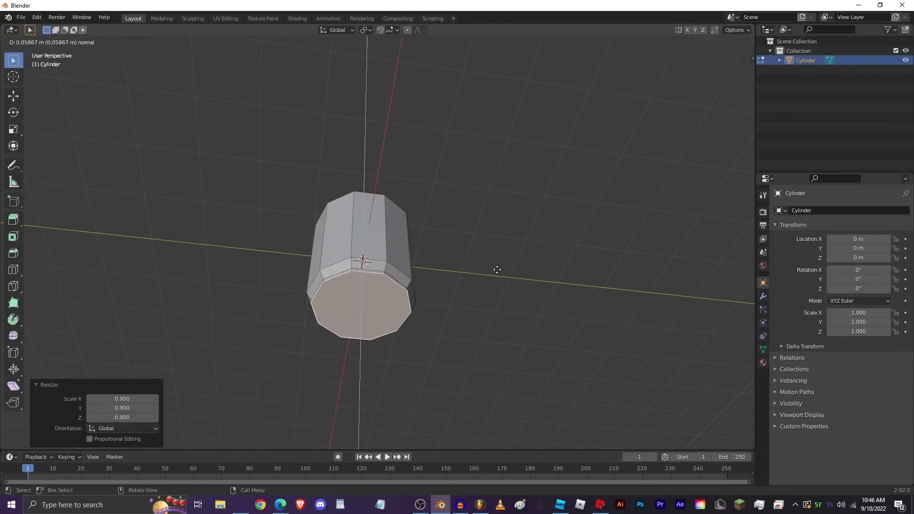
left_click(497, 273)
key("s")
left_click(536, 280)
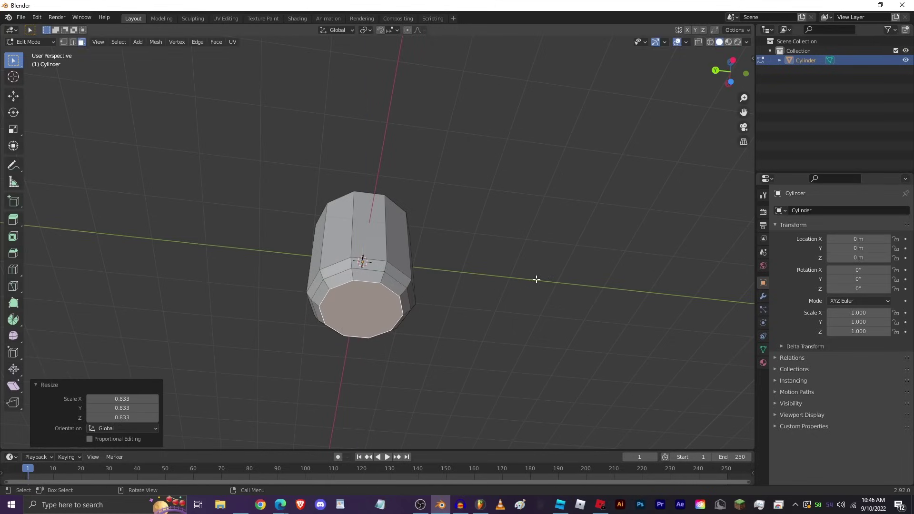
Extrude and shrink the bottom face further, ending with one short extrusion
middle_click_drag(536, 280, 548, 392)
key("e")
left_click(522, 301)
key("s")
left_click(497, 304)
key("e")
left_click(455, 348)
Extrude the cylinder's top face slightly upward
left_click(365, 212)
middle_click_drag(554, 221, 473, 224)
key("e")
left_click(484, 221)
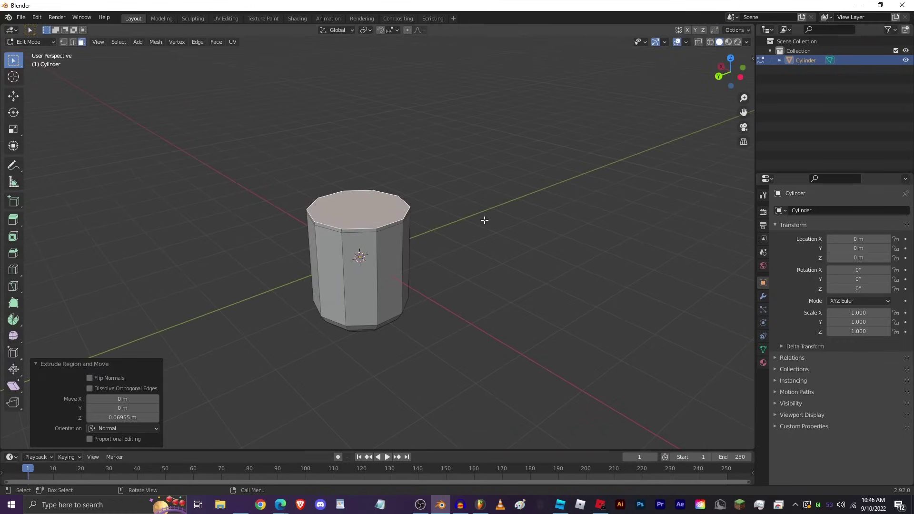
Shrink and re-extrude the top face several times to form a thick rim
key("s")
left_click(532, 226)
key("e")
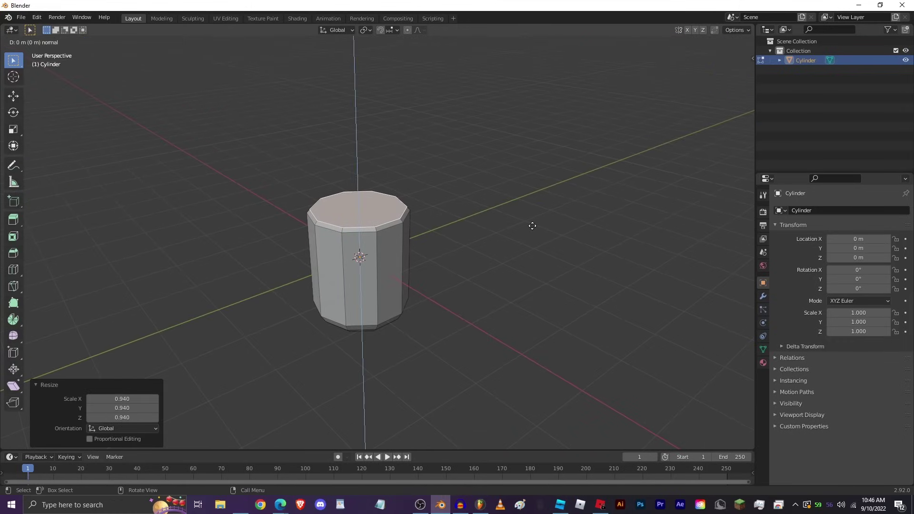
left_click(524, 223)
key("s")
left_click(495, 221)
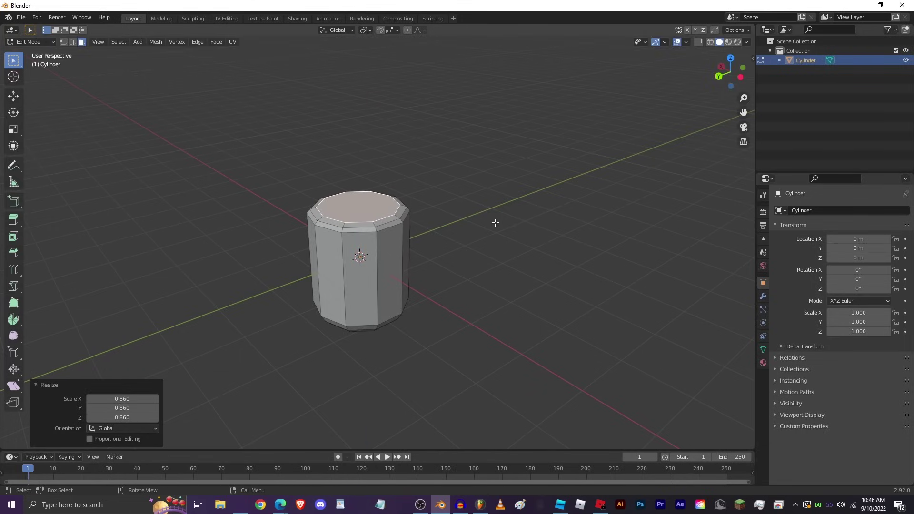
key("e")
left_click(504, 219)
key("s")
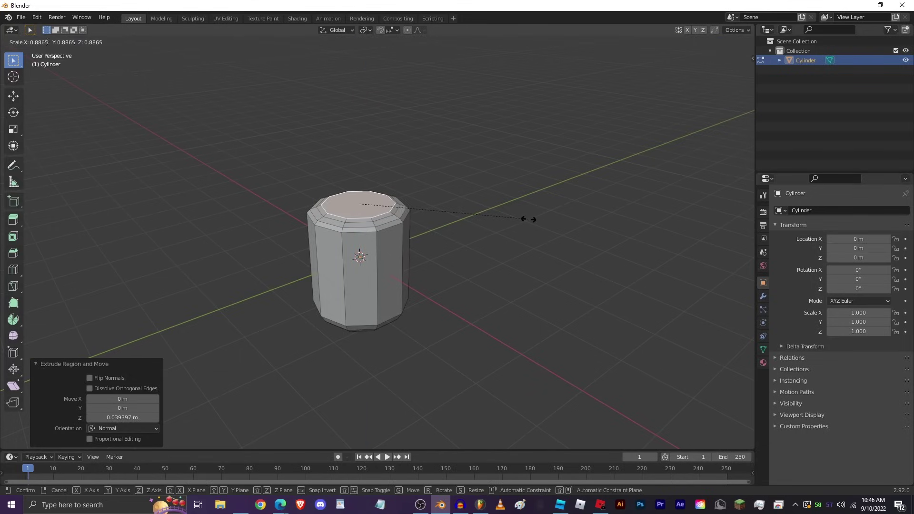
left_click(526, 219)
Push the inner top face down into the cylinder to hollow out the cup
key("e")
left_click(516, 223)
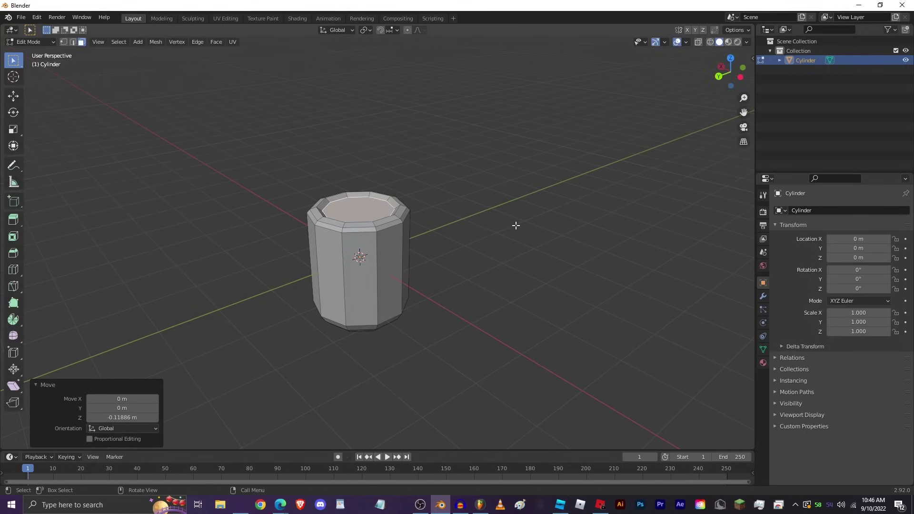
middle_click_drag(516, 224, 526, 230)
key("s")
left_click(536, 229)
middle_click_drag(452, 204, 421, 183)
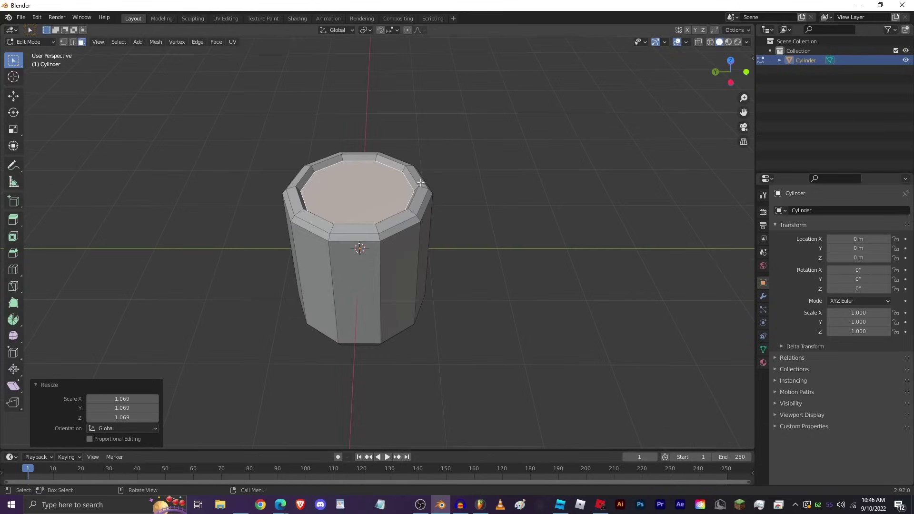
key("e")
left_click(446, 250)
middle_click_drag(446, 249, 428, 256)
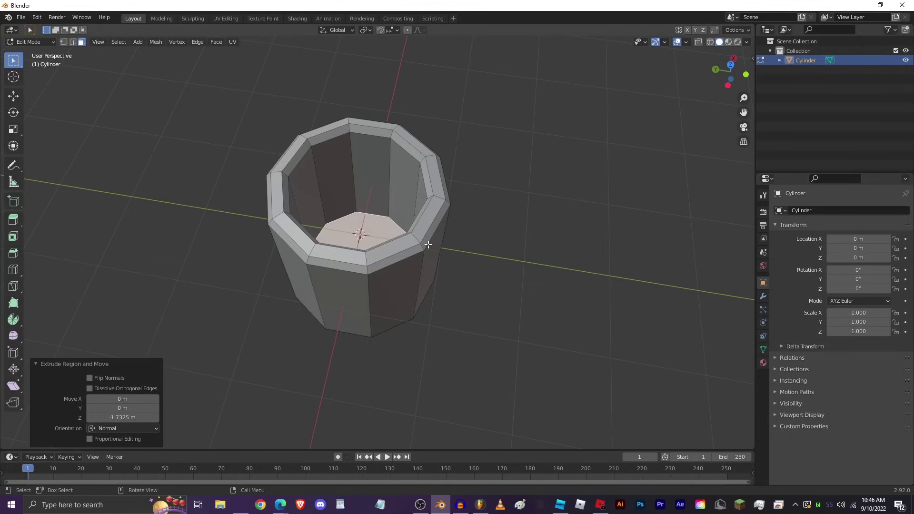
key("e")
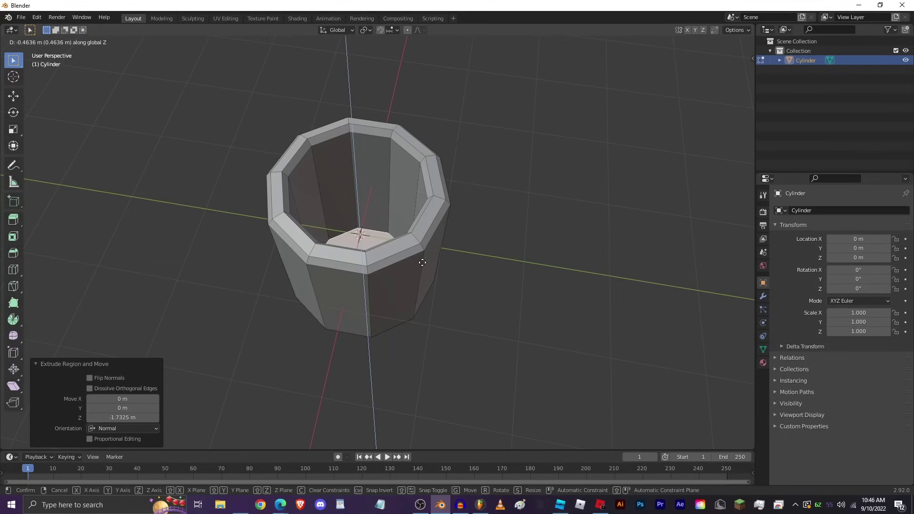
left_click(422, 260)
Raise the cup's inner floor along Z and start bevelling its edges
middle_click_drag(423, 260, 326, 256)
key("g")
key("z")
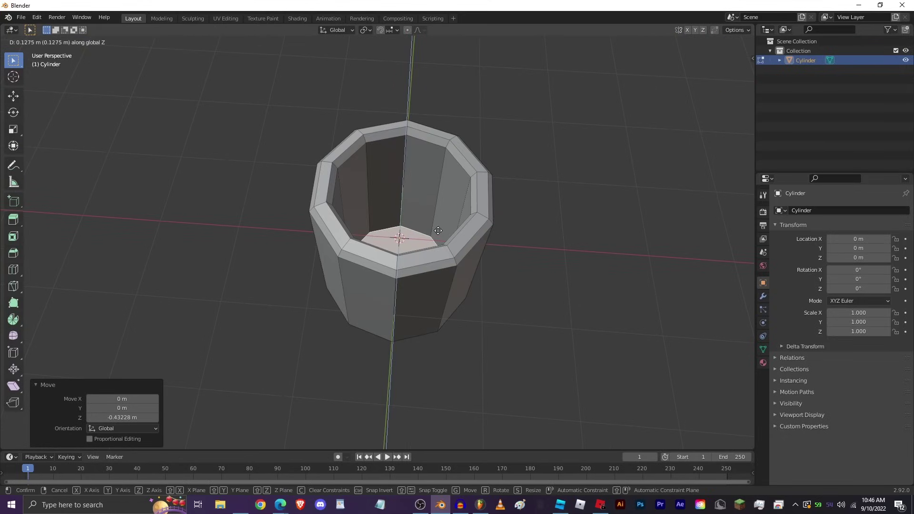
left_click(438, 230)
middle_click_drag(437, 231, 455, 230)
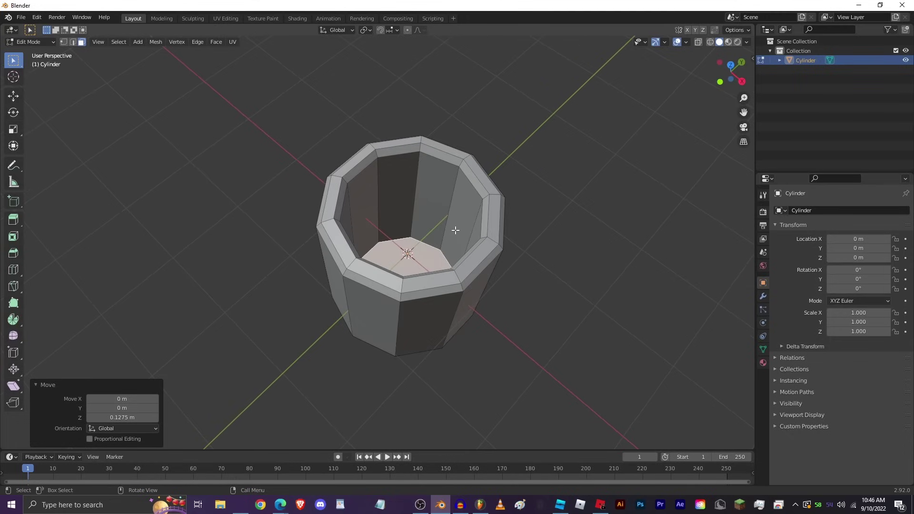
key("ctrl+b")
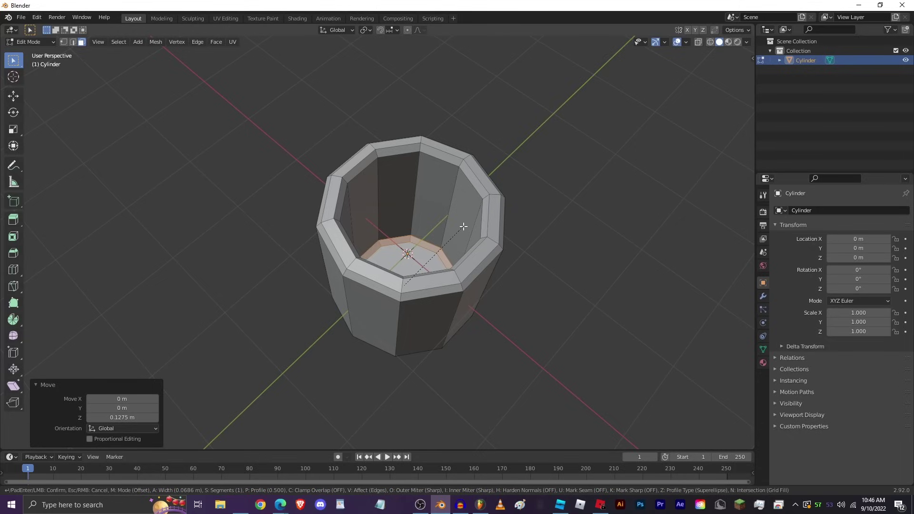
Confirm the first floor bevel and check the cup's interior in Object Mode
scroll(463, 227, "up", 1)
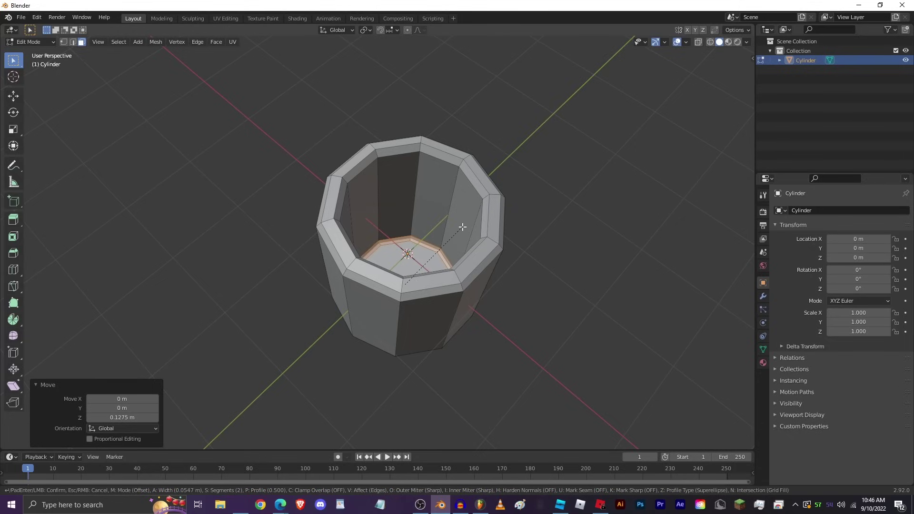
left_click(467, 224)
key("Tab")
scroll(436, 242, "up", 8)
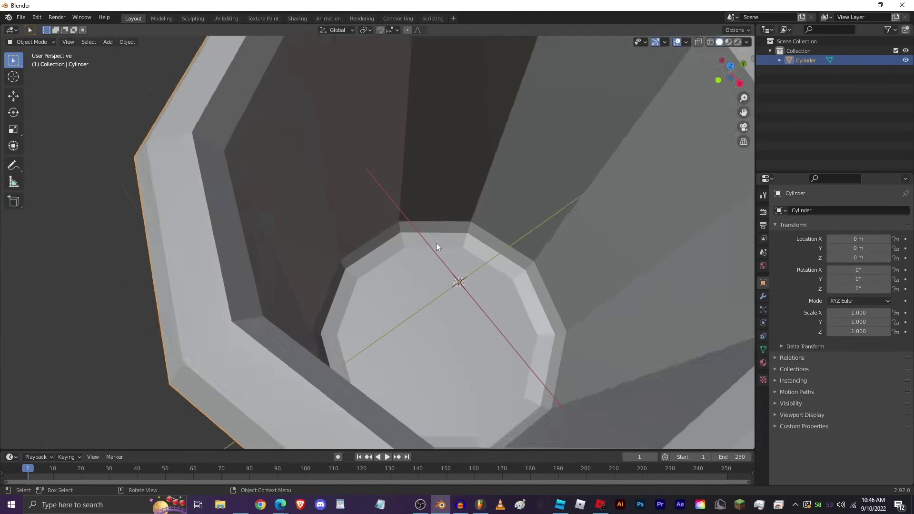
mouse_move(436, 243)
middle_mouse_down()
mouse_move(377, 247)
mouse_move(442, 238)
middle_mouse_up()
Select the inner floor edge loop and bevel it with a single segment
key("Tab")
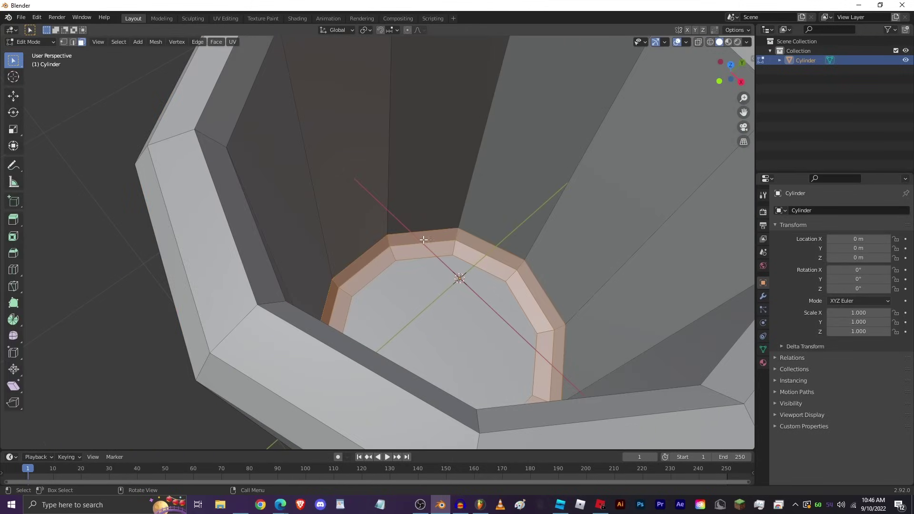
left_click(424, 240)
key("2")
left_click(411, 232, "alt")
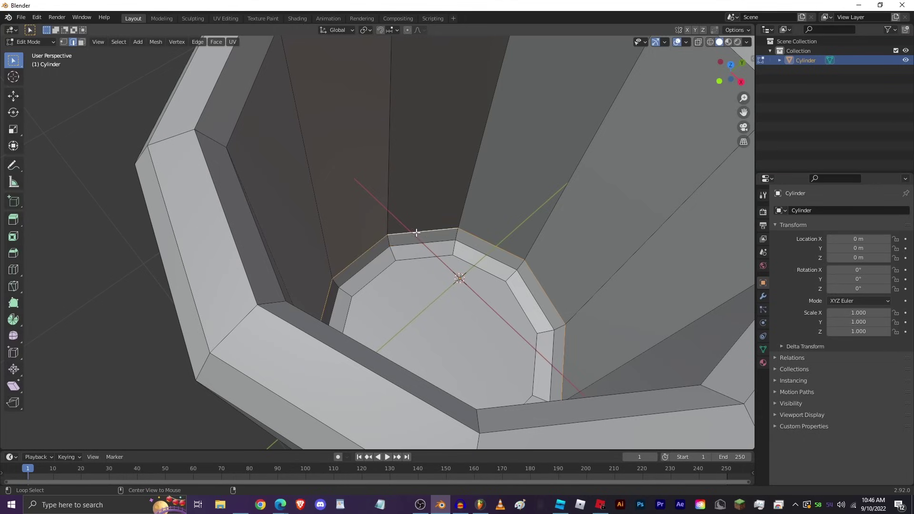
key("ctrl+b")
scroll(522, 221, "up", 18)
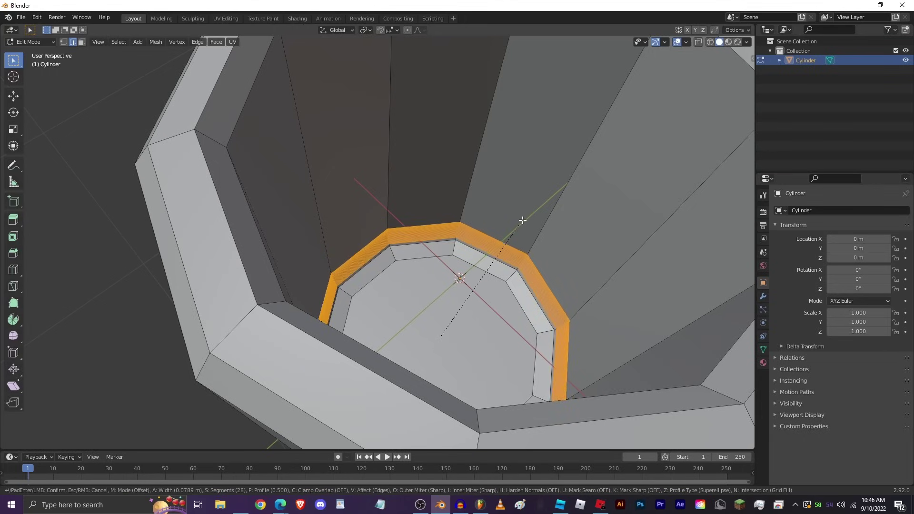
scroll(521, 222, "down", 18)
left_click(520, 223)
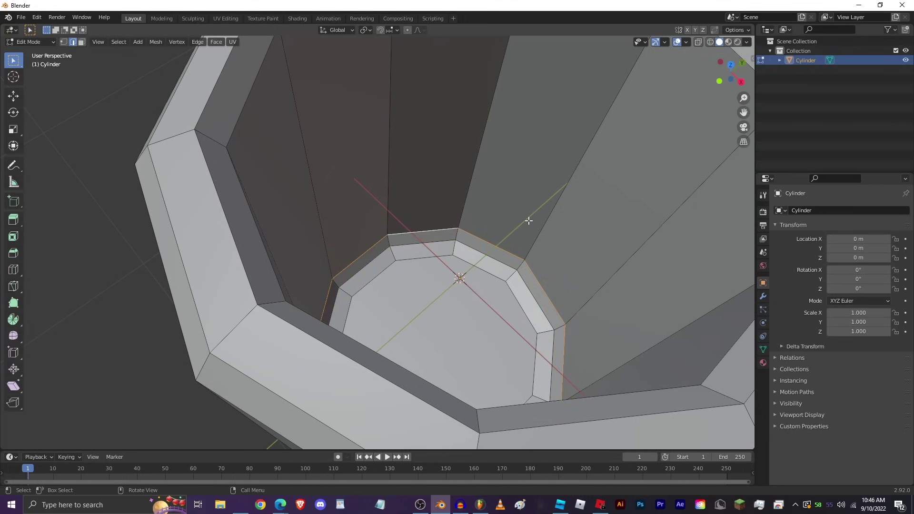
Return to Object Mode and look down into the finished hollow mug
middle_click_drag(528, 218, 531, 243)
scroll(461, 244, "down", 10)
key("Tab")
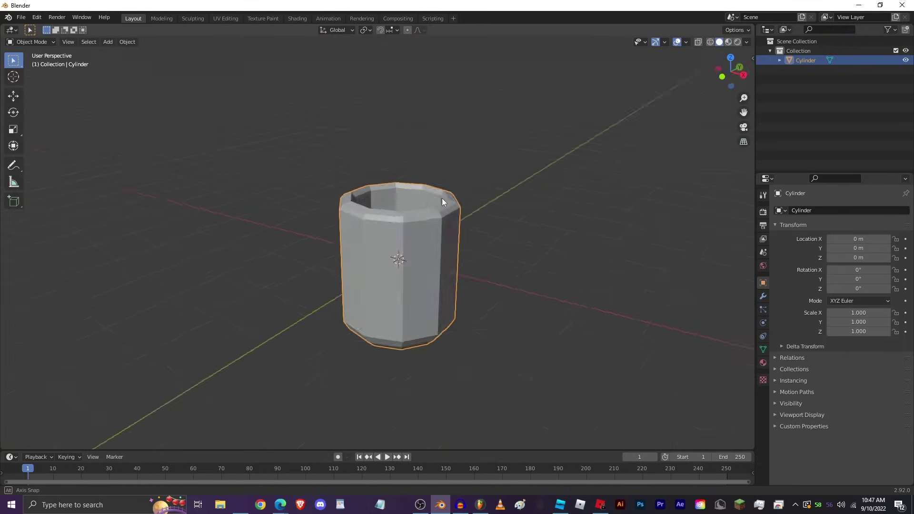
middle_click_drag(442, 198, 413, 229)
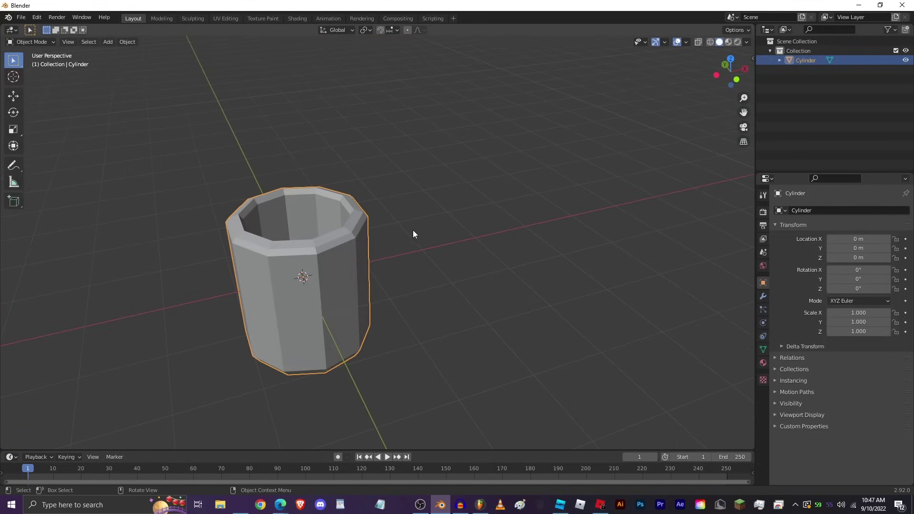
middle_click_drag(337, 220, 394, 247)
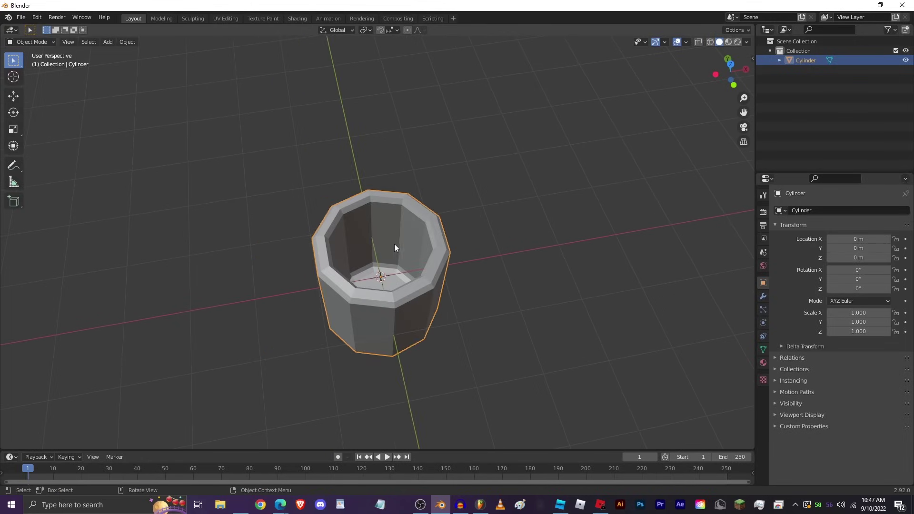
Apply Shade Smooth to the mug cylinder
right_click(409, 206)
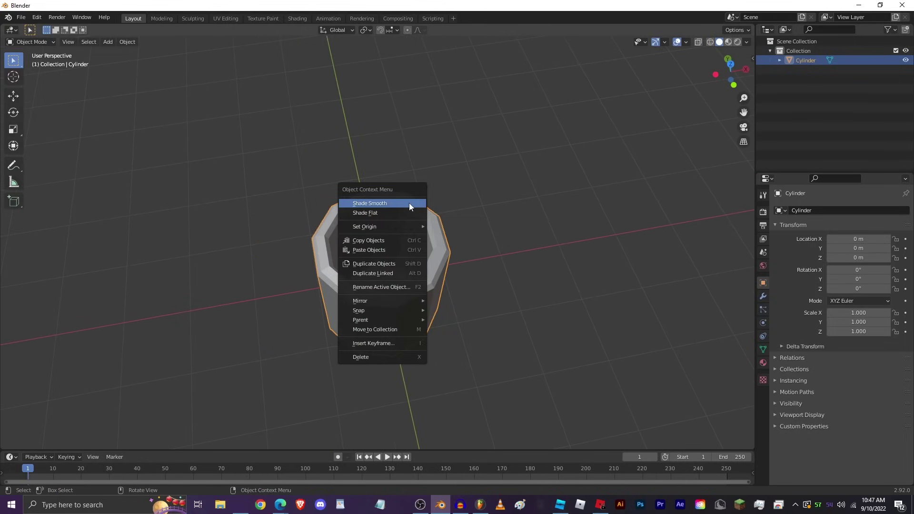
left_click(409, 202)
mouse_move(468, 217)
middle_mouse_down()
mouse_move(341, 187)
mouse_move(439, 198)
mouse_move(543, 278)
middle_mouse_up()
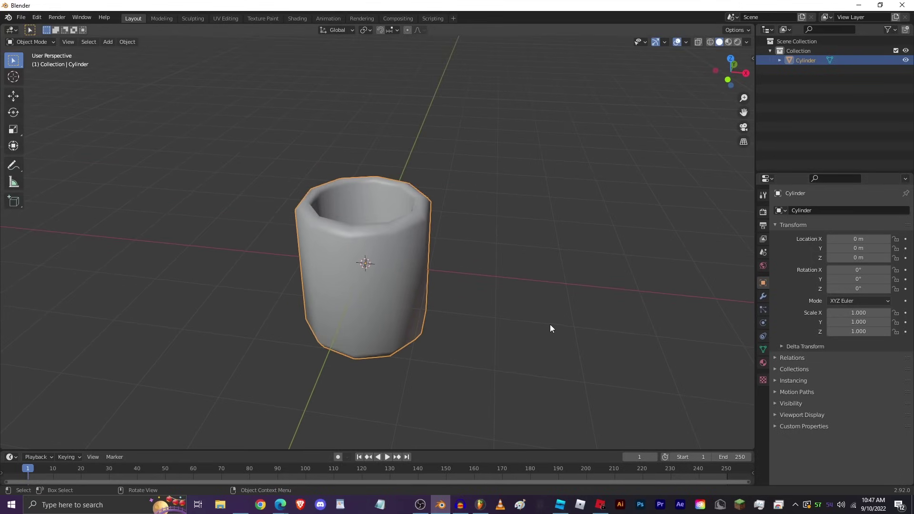
Enable Auto Smooth under Normals at a 40.3° angle, then return to Edit Mode
left_click(761, 350)
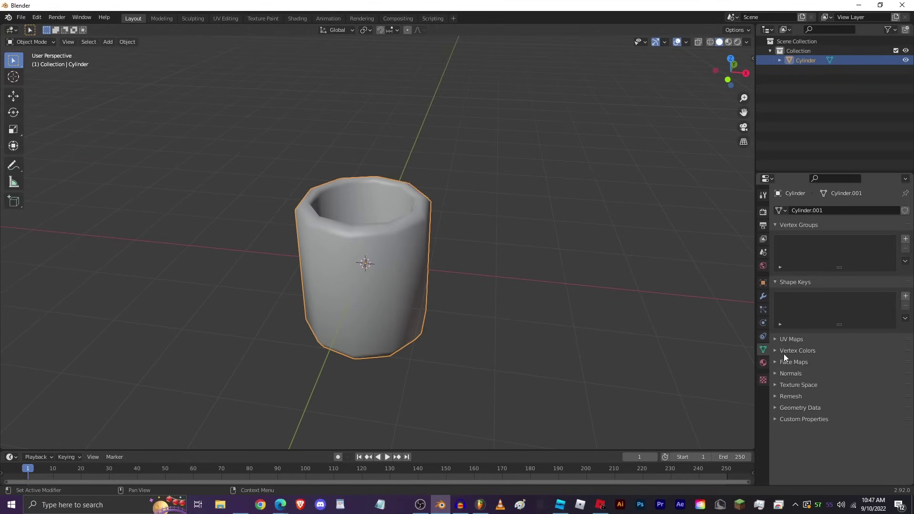
left_click(792, 373)
left_click(828, 387)
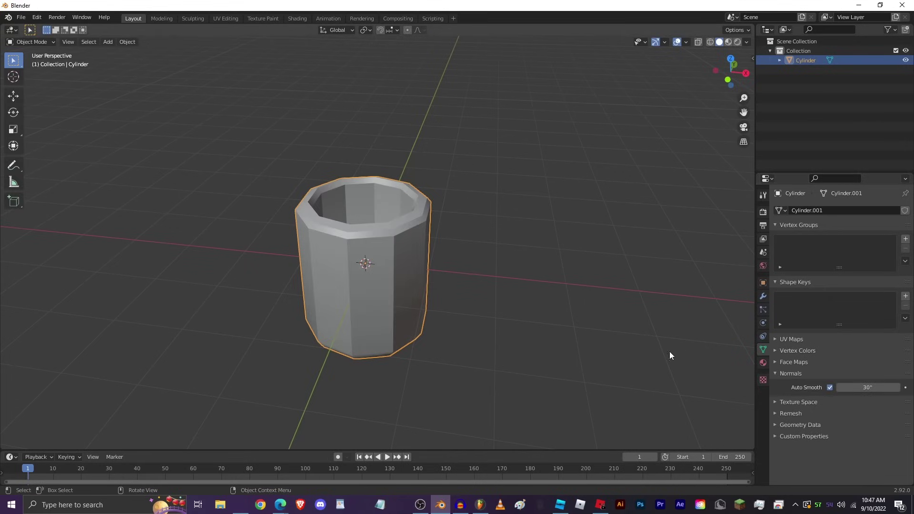
left_click_drag(848, 383, 871, 383)
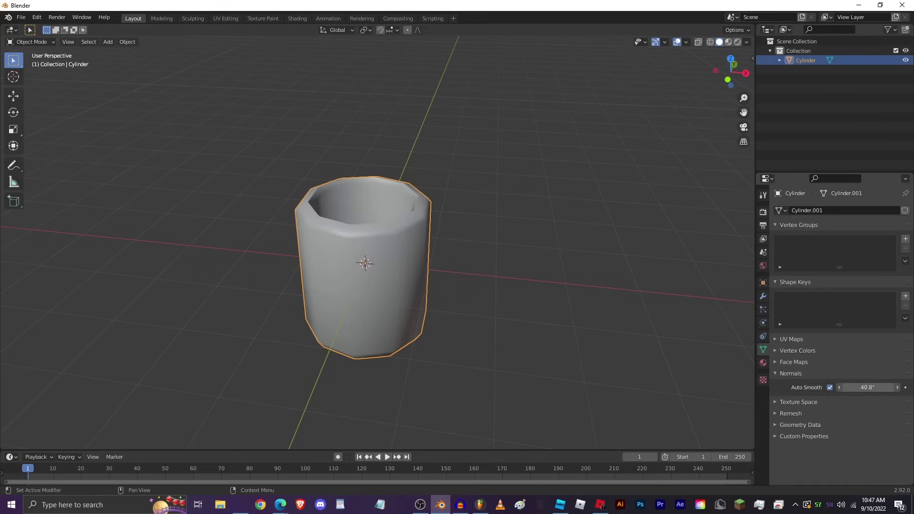
middle_click_drag(621, 330, 383, 219)
left_click_drag(879, 388, 874, 388)
middle_click_drag(595, 328, 388, 245)
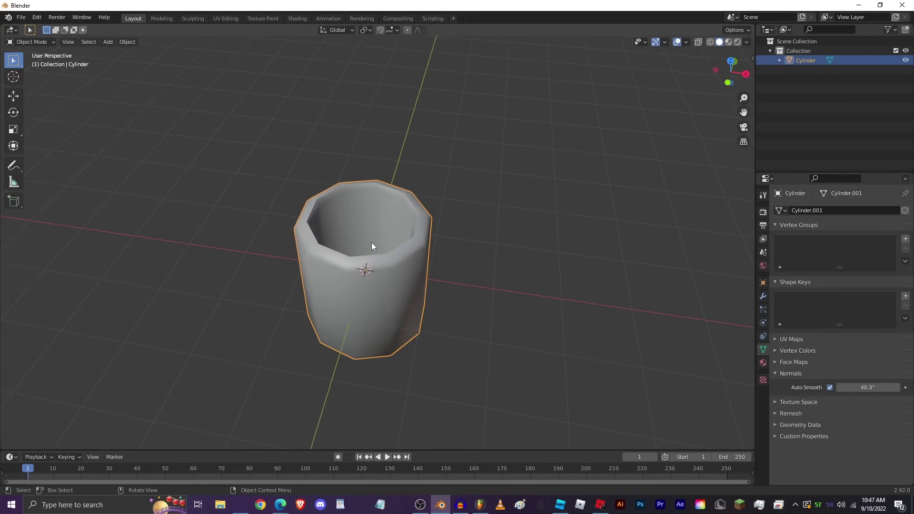
key("Tab")
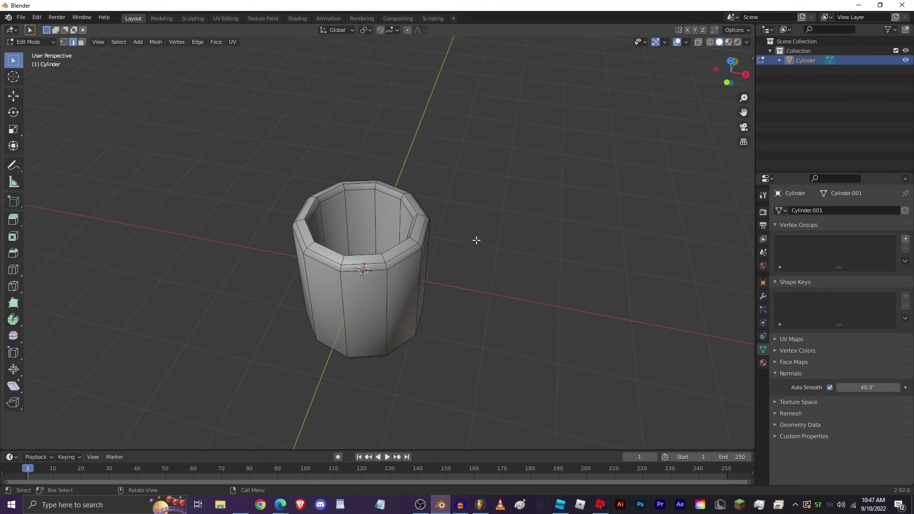
Add a cube to the mug's mesh and scale it down to 0.202
middle_click_drag(503, 241, 471, 228)
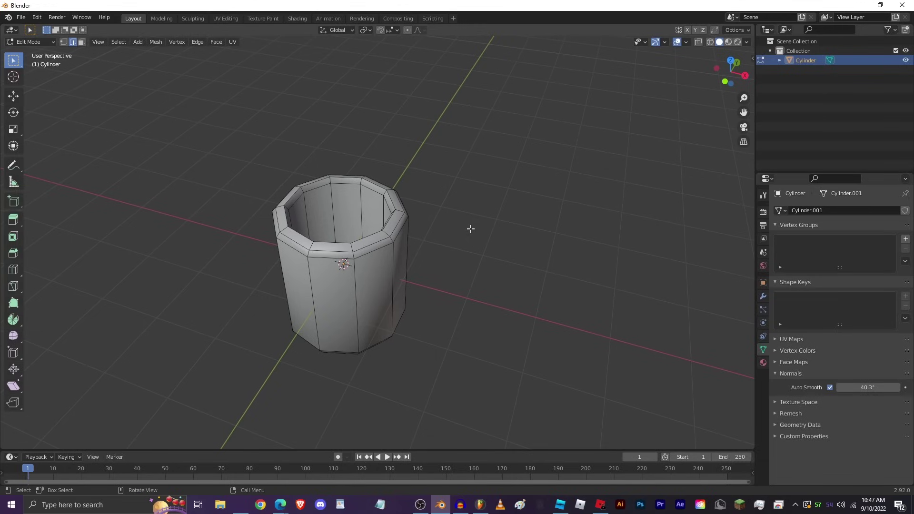
key("shift+a")
left_click(468, 232)
middle_click_drag(466, 236, 450, 188)
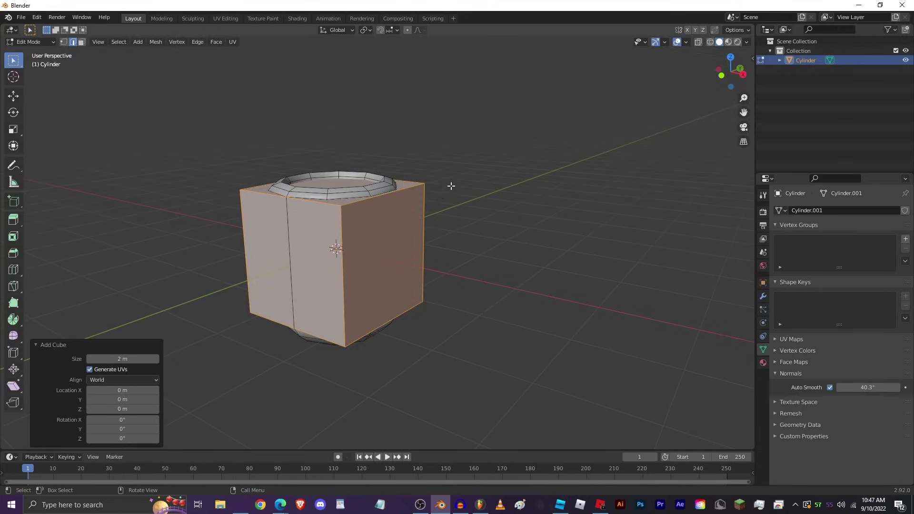
key("s")
left_click(382, 202)
Move the cube out along X beside the mug and up toward the rim
key("g")
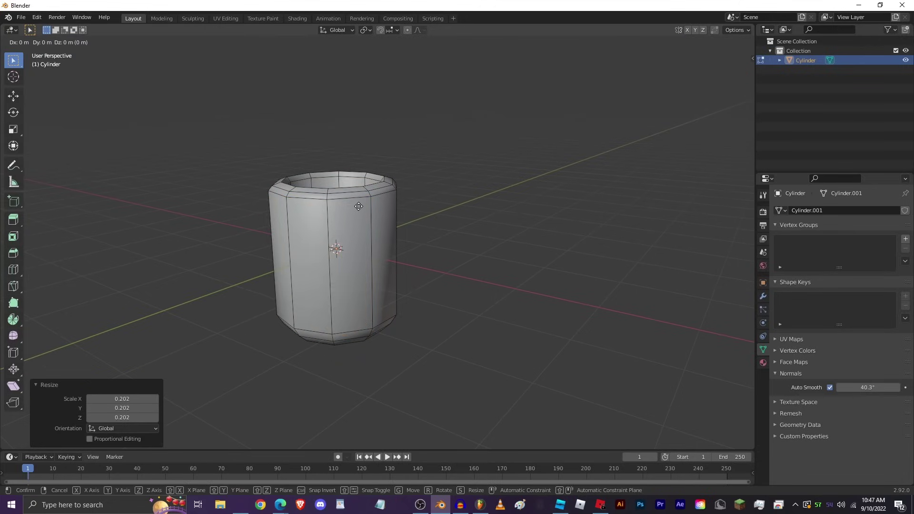
key("x")
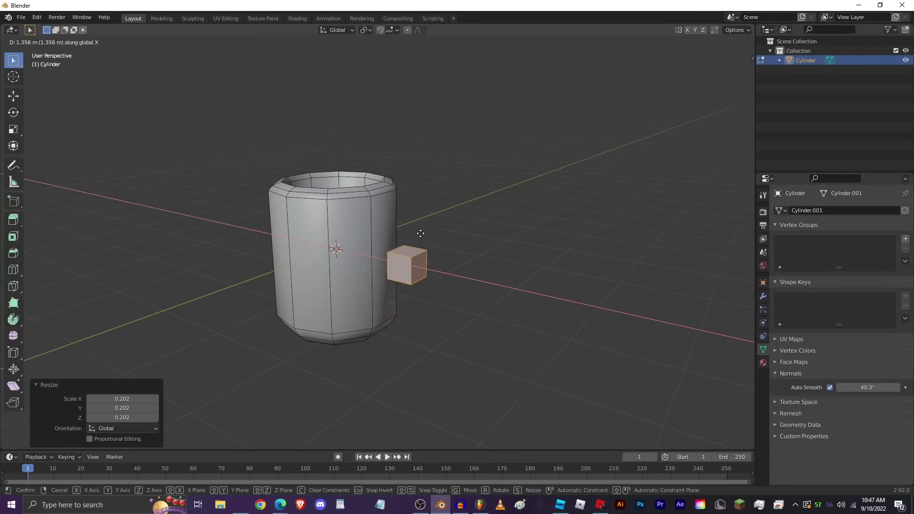
key("z")
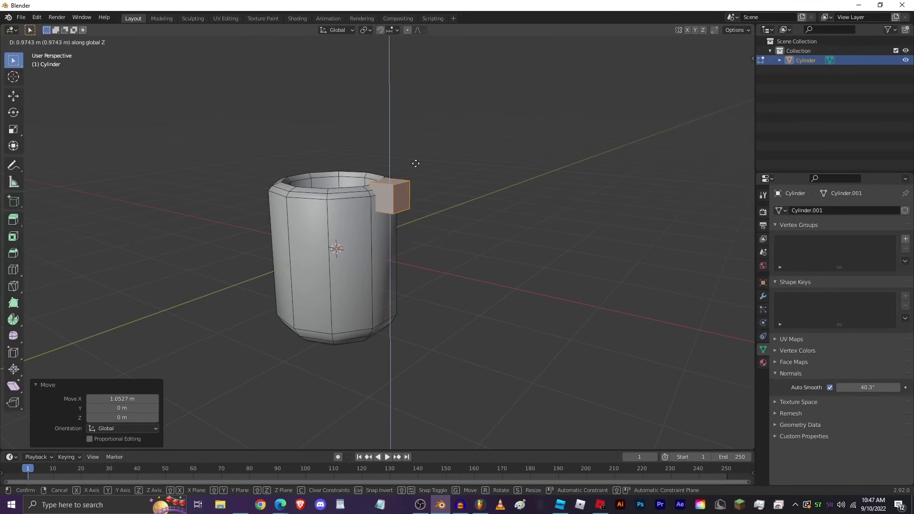
left_click(503, 157)
Flatten the cube along Z and select its outer end face
key("s")
key("z")
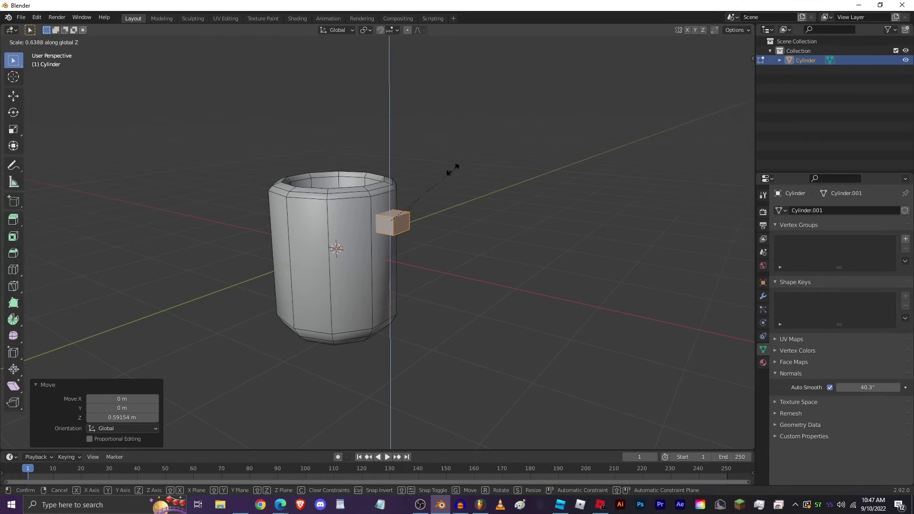
left_click(421, 185)
key("3")
left_click(402, 222)
middle_click_drag(410, 222, 479, 211)
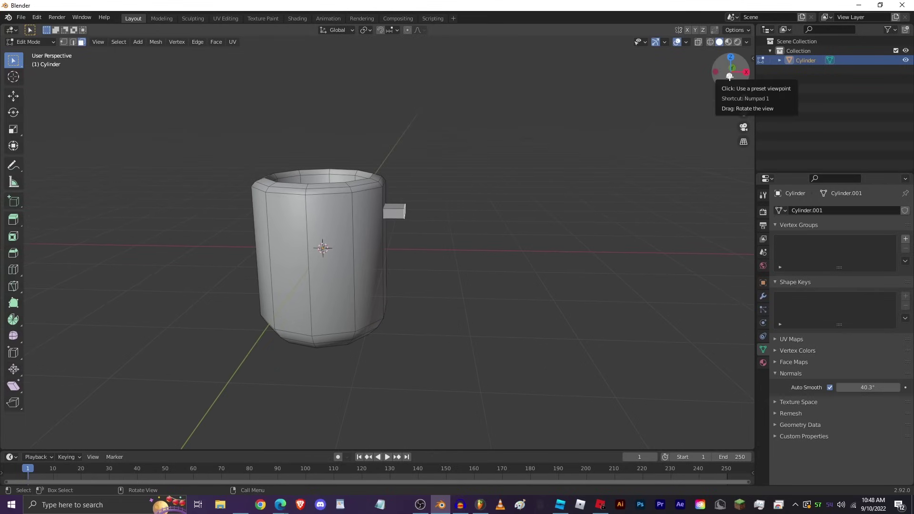
left_click_drag(731, 72, 633, 122)
middle_click_drag(632, 122, 696, 142)
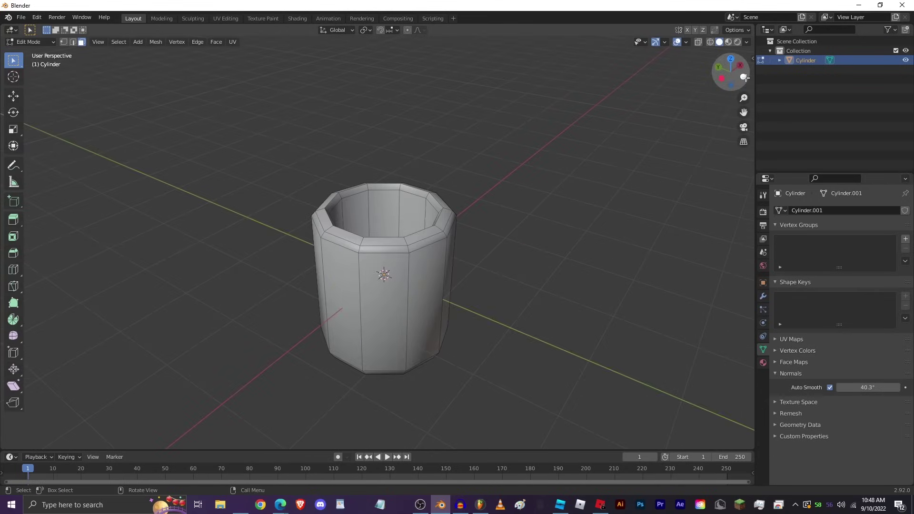
In front view, shift the handle's end face sideways along X and slightly down
left_click(745, 78)
key("g")
key("x")
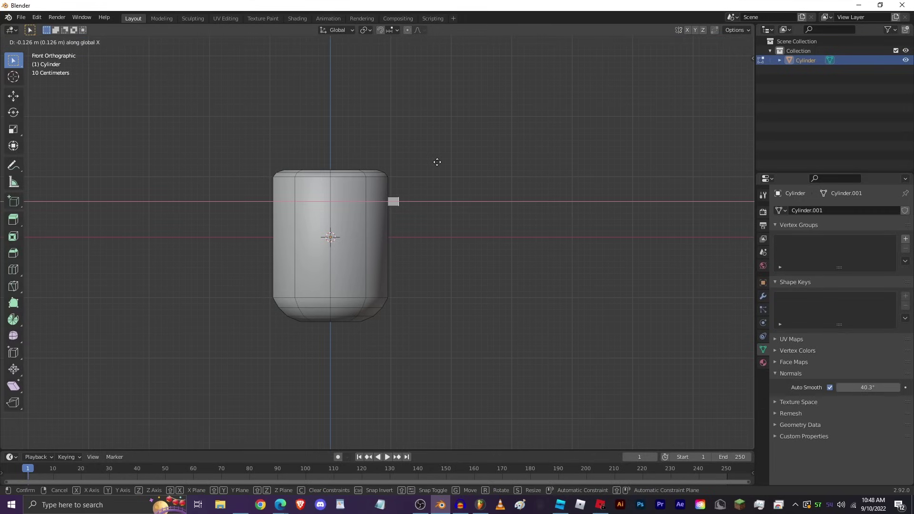
left_click(437, 162)
key("g")
key("z")
left_click(437, 165)
Extrude the first handle segment, lower its end and tilt it around Y
key("e")
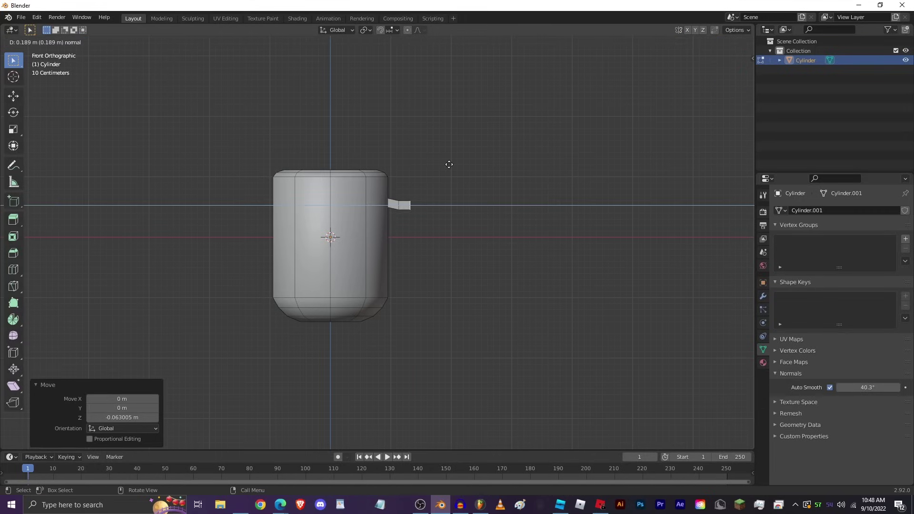
left_click(447, 164)
key("g")
key("z")
left_click(447, 174)
key("r")
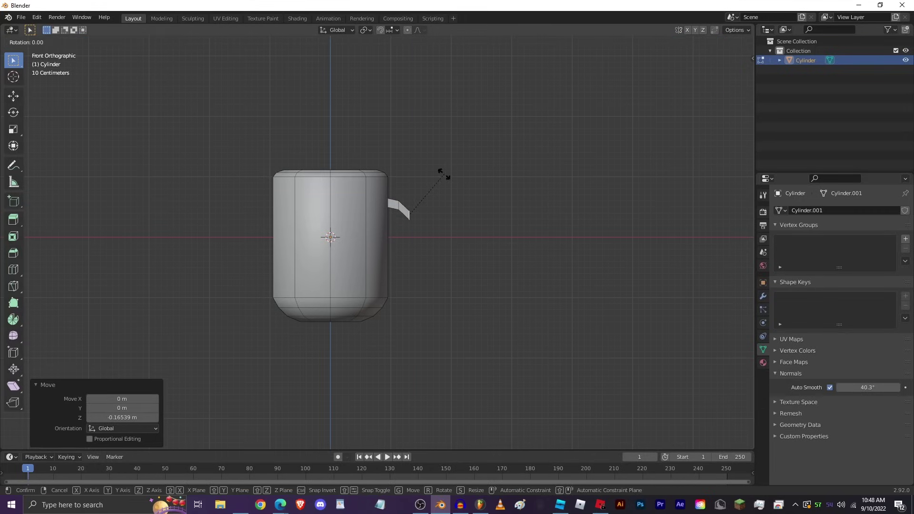
key("y")
left_click(489, 239)
Box-select the handle's middle edge and tilt it about 18° around Y
key("alt+z")
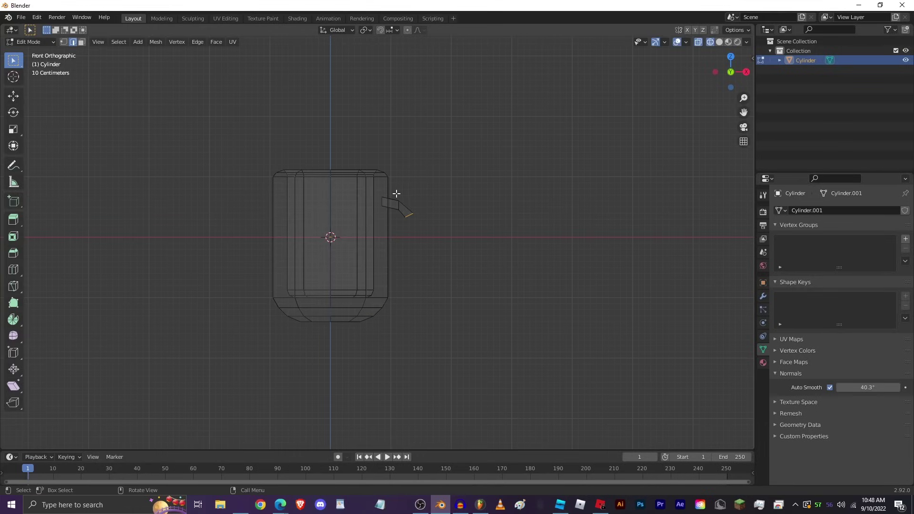
key("alt+z")
key("alt+z")
key("b")
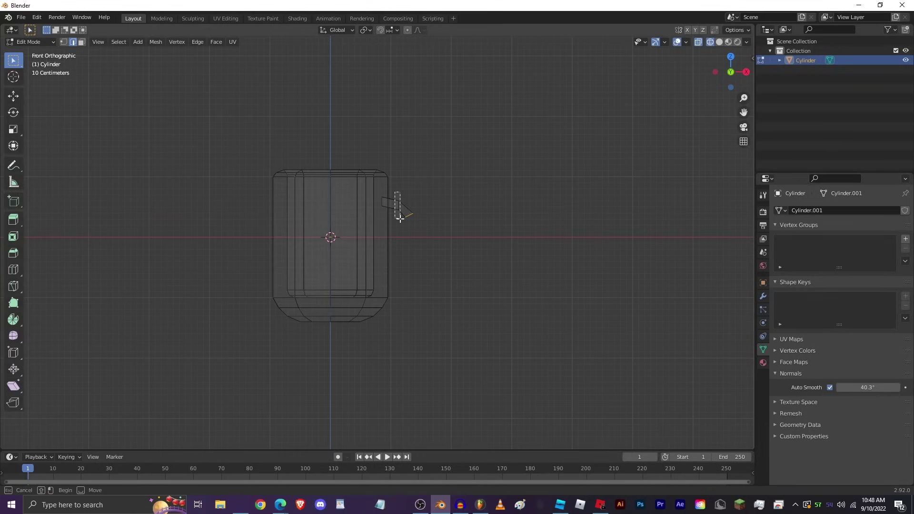
left_click_drag(400, 218, 400, 219)
key("r")
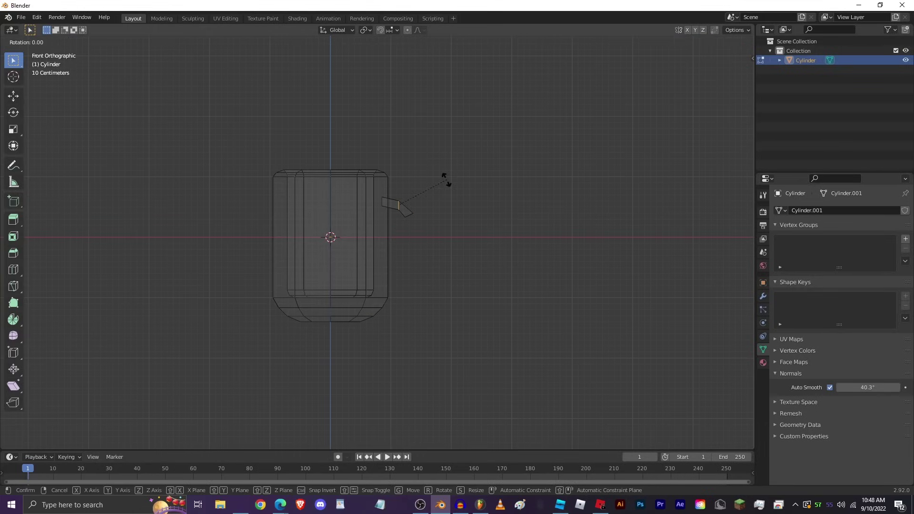
key("y")
left_click(458, 193)
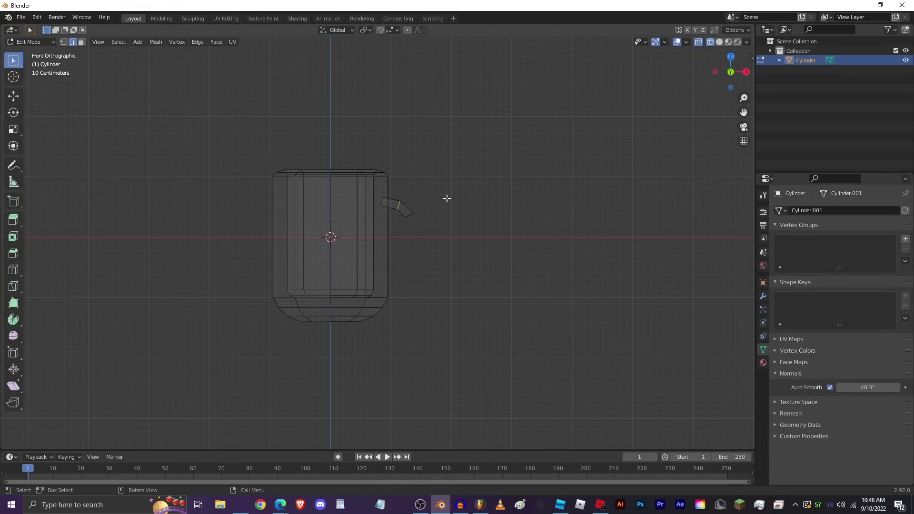
Extrude the outer end edge into a new segment, rotate it around Y and shift it along X
left_click_drag(400, 208, 420, 225)
key("e")
left_click(488, 238)
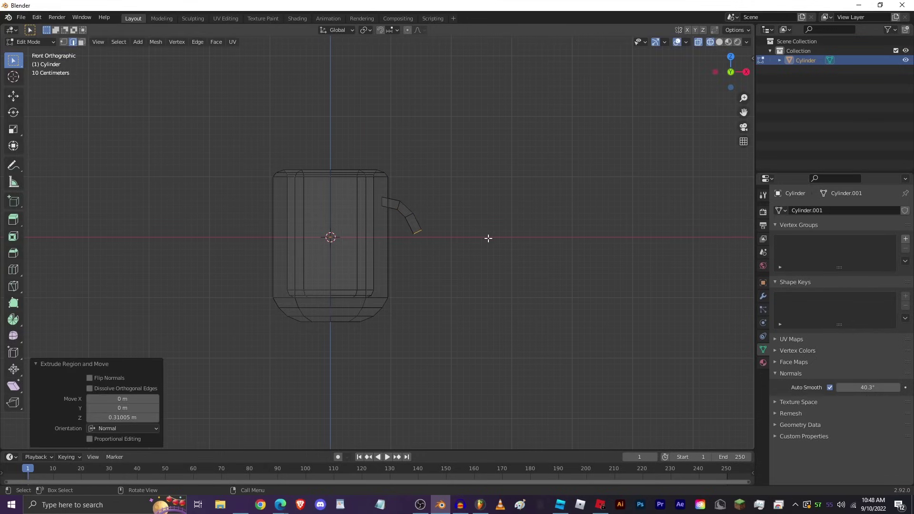
key("r")
key("y")
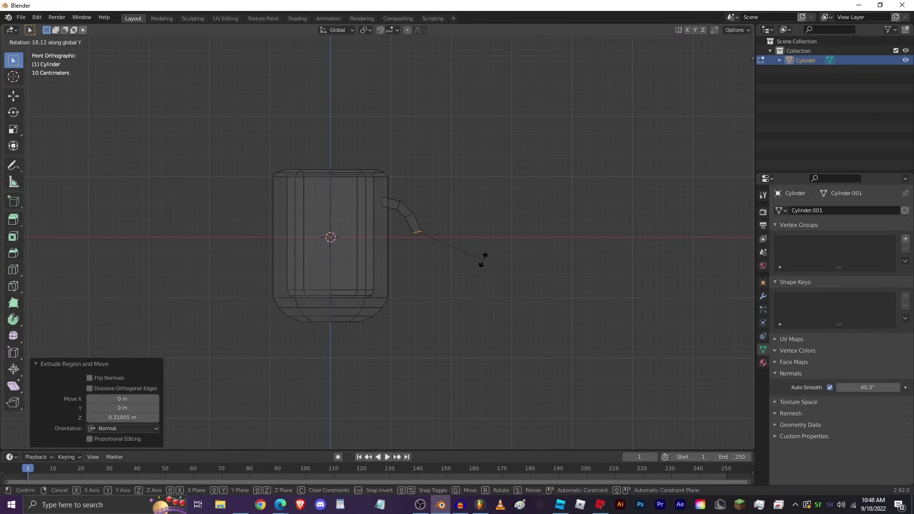
left_click(489, 264)
key("g")
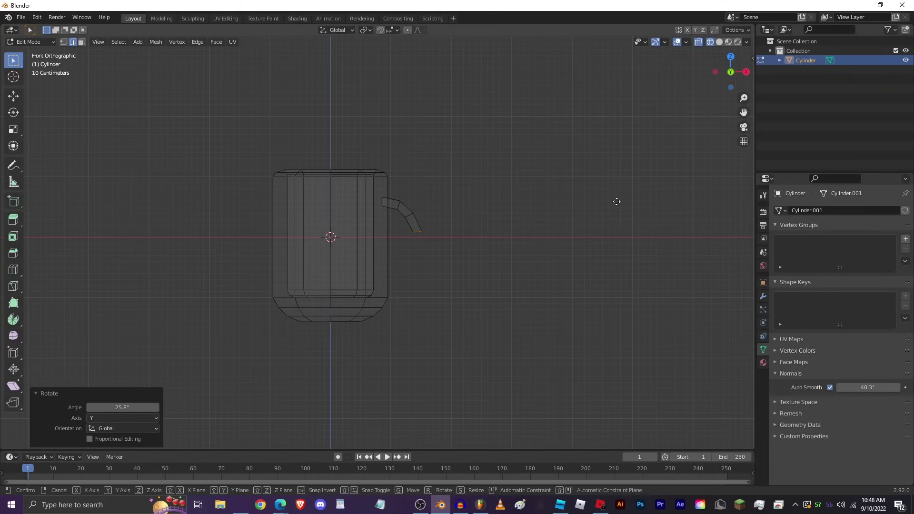
key("x")
left_click(604, 201)
Lower the handle end, extrude another segment and shift its end sideways along X
key("g")
key("z")
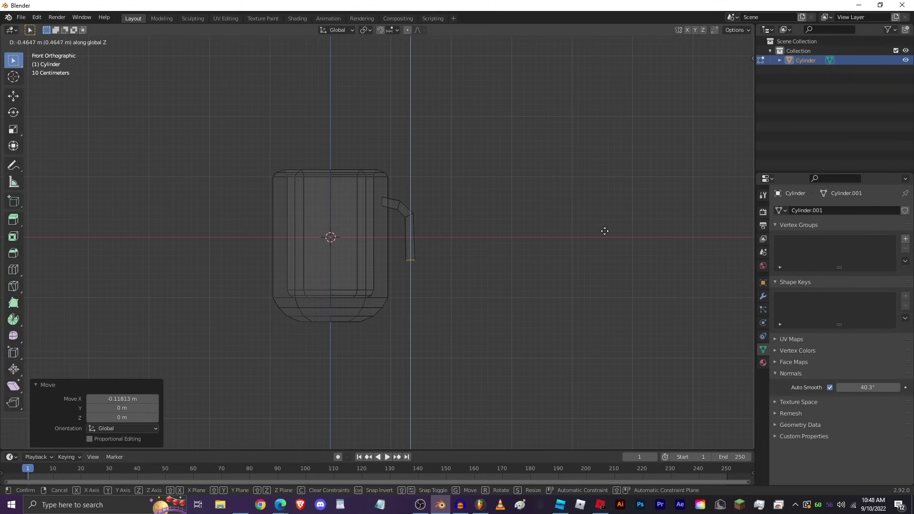
left_click(604, 233)
key("e")
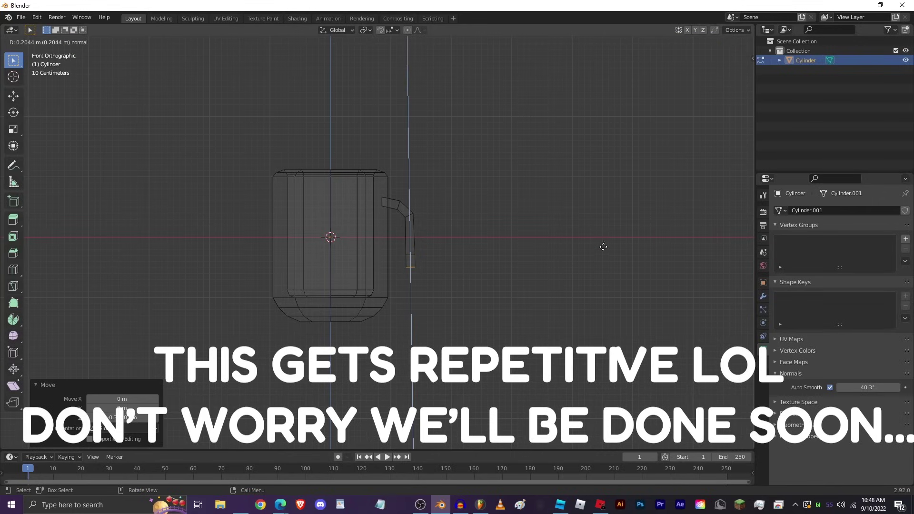
left_click(602, 250)
key("r")
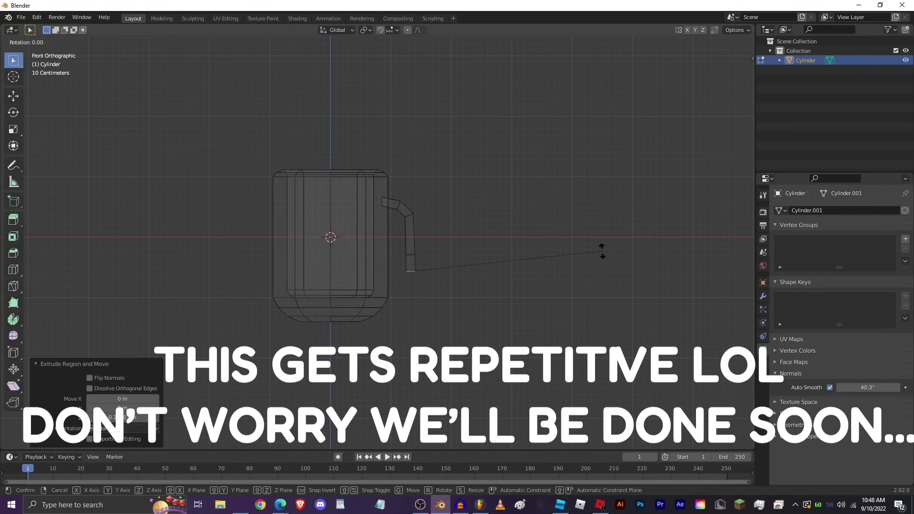
key("y")
key("g")
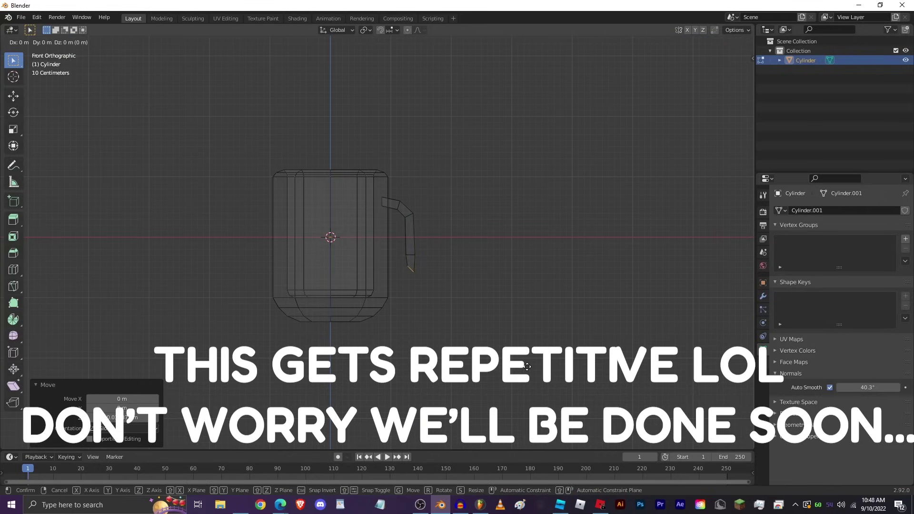
key("x")
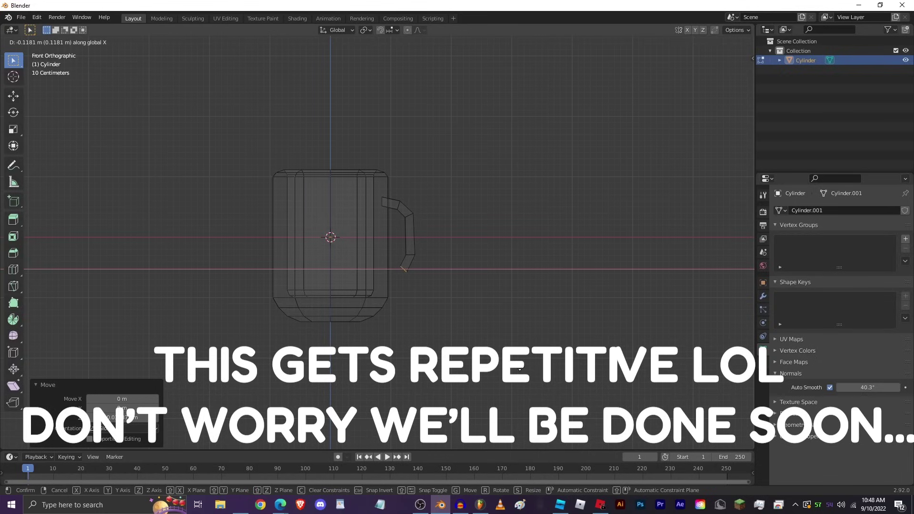
left_click(519, 368)
Reposition the handle end and tilt it inward around Y toward the mug
key("r")
left_click(565, 322)
key("e")
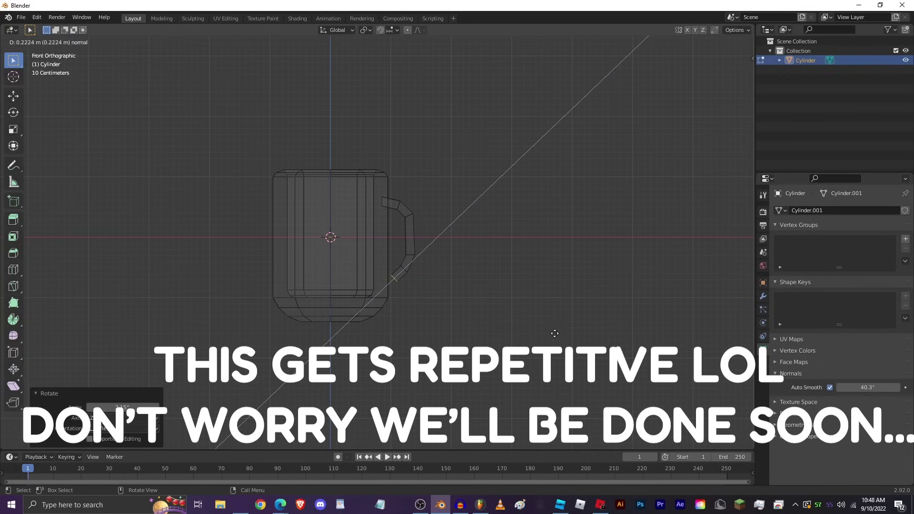
key("Escape")
key("e")
key("r")
key("z")
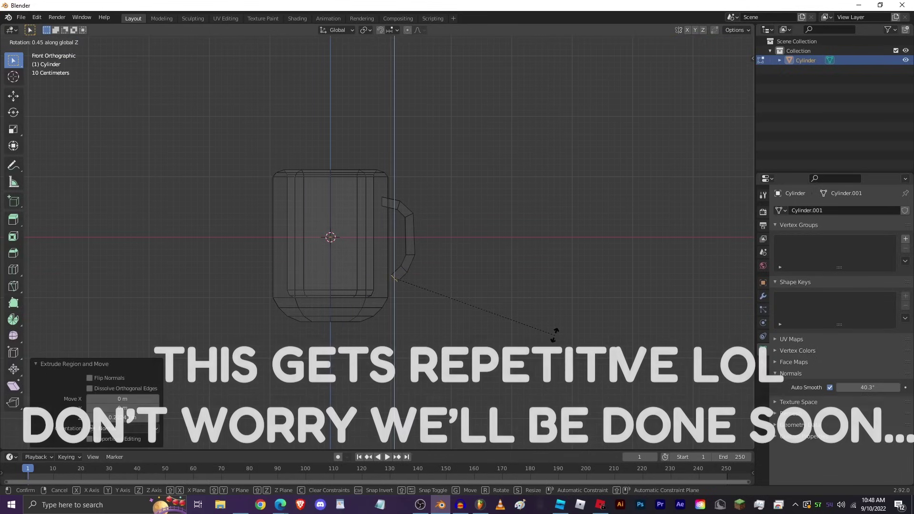
key("Escape")
key("r")
key("x")
key("y")
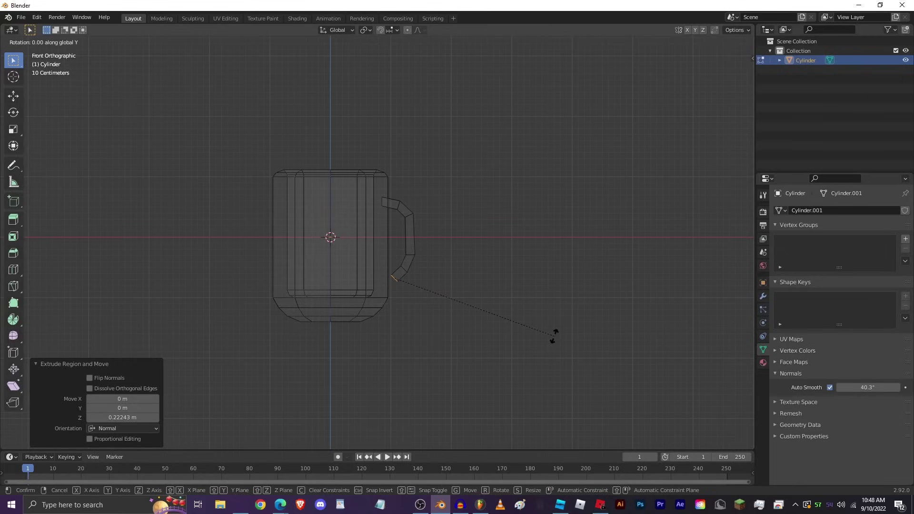
left_click(513, 377)
Undo the unwanted extra extrusion and view the curved handle in perspective
key("e")
right_click(513, 377)
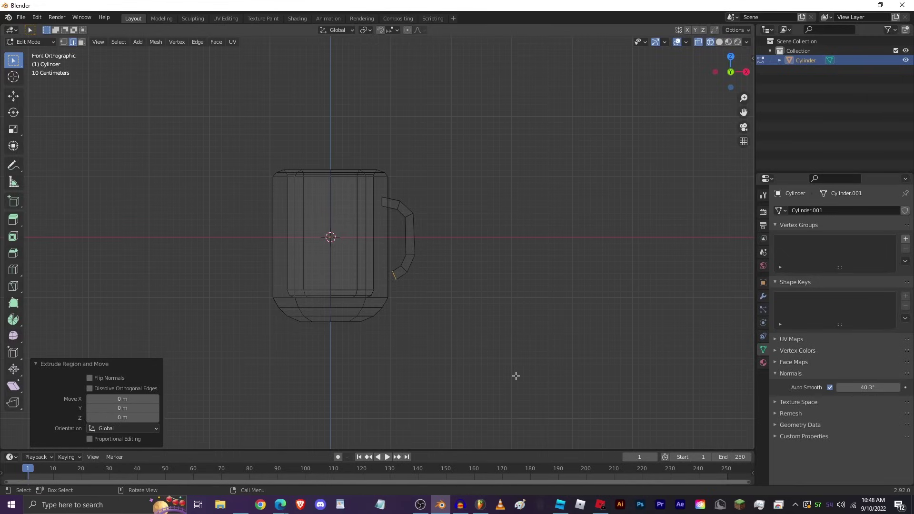
key("ctrl+z")
key("g")
key("x")
key("Escape")
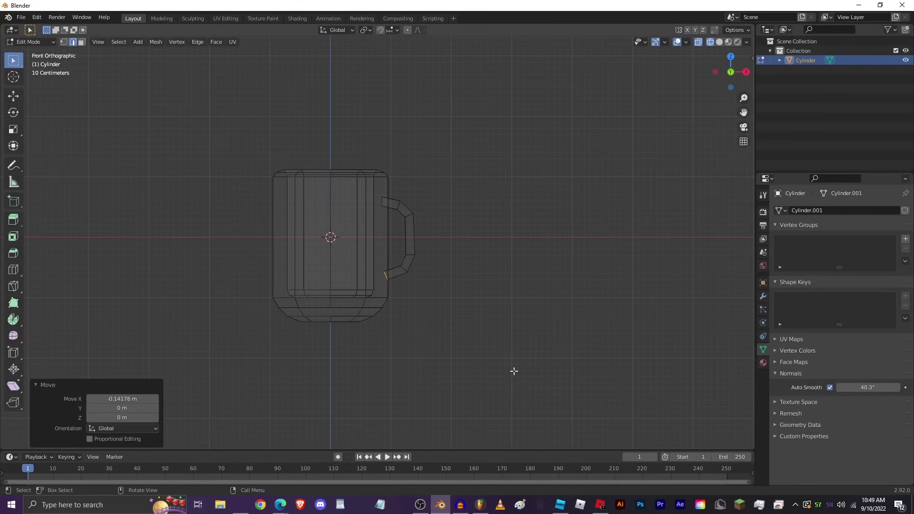
middle_click_drag(513, 371, 471, 279)
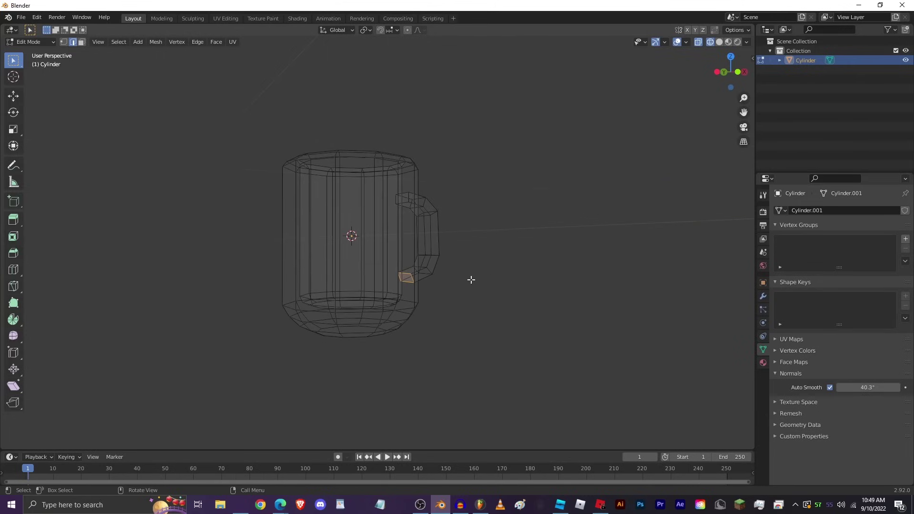
Return to Object Mode and apply Shade Smooth to the mug with its handle
right_click(415, 226)
key("Escape")
left_click(402, 198)
key("Tab")
middle_click_drag(408, 203, 416, 240)
key("shift+z")
right_click(395, 225)
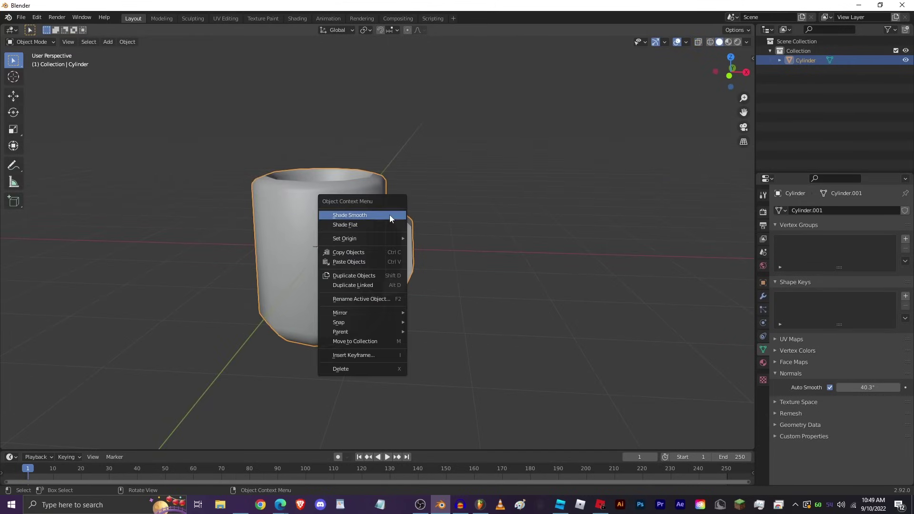
left_click(346, 215)
mouse_move(434, 231)
middle_mouse_down()
mouse_move(352, 257)
mouse_move(432, 225)
mouse_move(300, 245)
mouse_move(483, 220)
mouse_move(458, 227)
mouse_move(481, 215)
middle_mouse_up()
Back in Edit Mode, select the whole handle with L in edge mode, using wireframe view
key("Tab")
key("2")
key("shift+z")
key("l")
key("shift+z")
key("Tab")
key("shift+z")
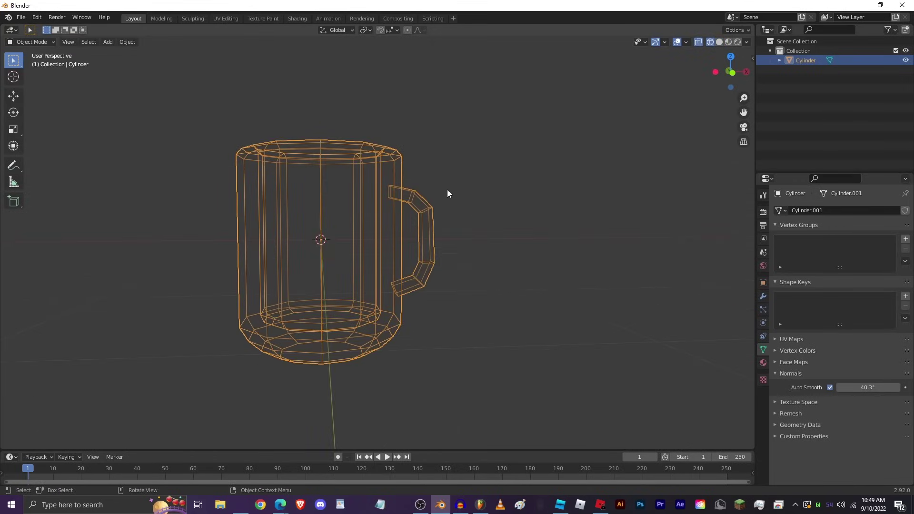
key("Tab")
Scale the handle up by 1.328, shift it along X, then deselect everything
key("s")
left_click(552, 187)
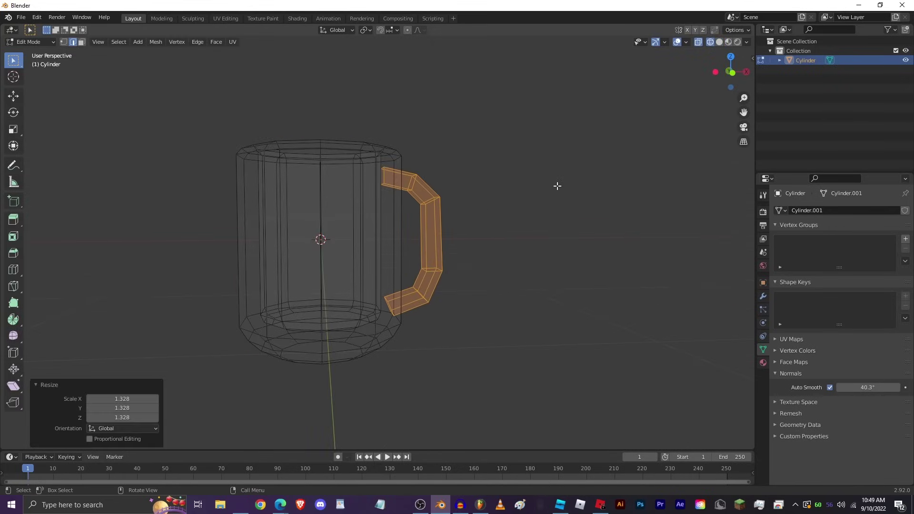
key("g")
key("x")
left_click(566, 186)
key("shift+z")
key("Tab")
key("s")
mouse_move(562, 187)
middle_mouse_down()
mouse_move(485, 206)
mouse_move(450, 229)
middle_mouse_up()
right_click(505, 203)
key("Tab")
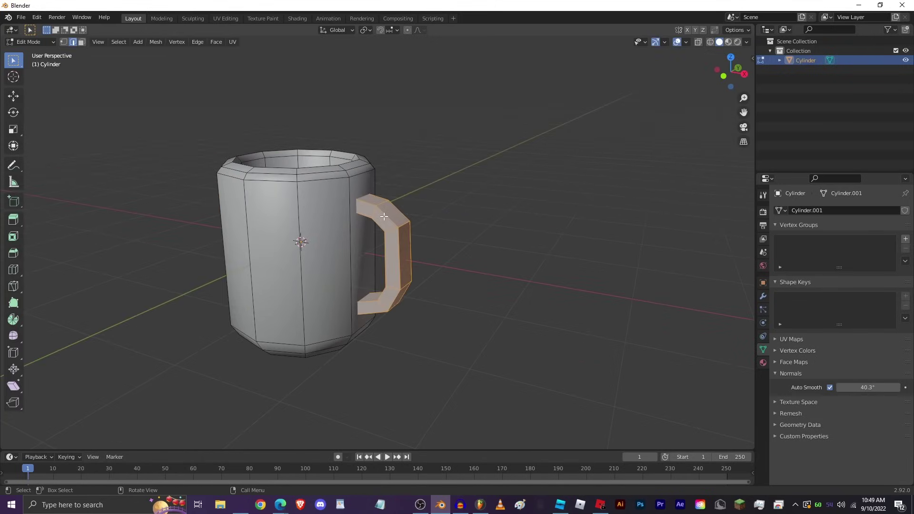
key("alt+a")
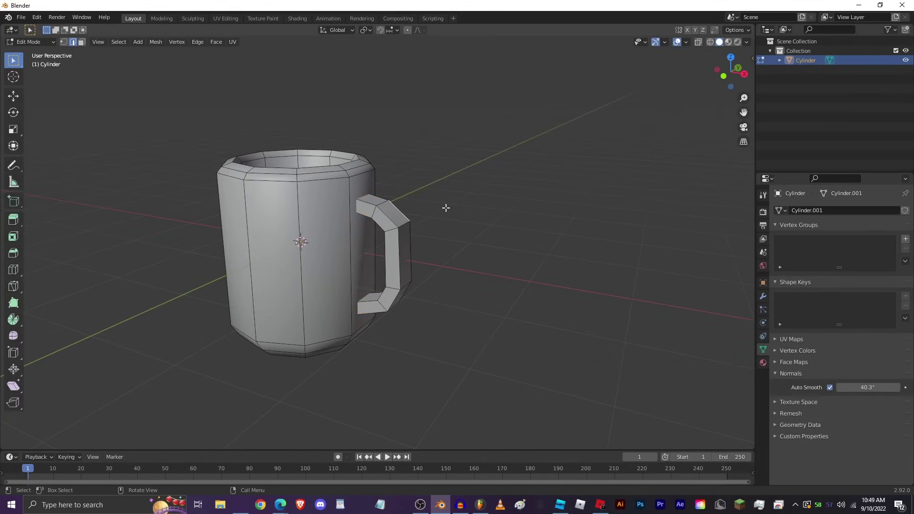
Bevel two edge loops on the handle, one near its end and one along its middle
middle_click_drag(445, 208, 453, 179)
scroll(297, 210, "up", 2)
left_click(308, 203, "alt")
key("ctrl+b")
left_click(559, 206)
left_click(453, 180, "alt")
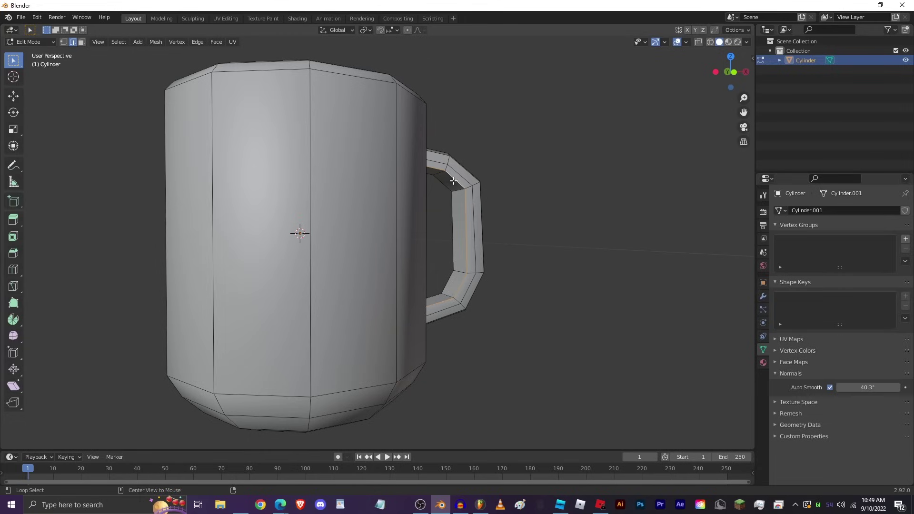
mouse_move(530, 192)
middle_mouse_down()
mouse_move(563, 179)
mouse_move(496, 191)
mouse_move(562, 195)
mouse_move(419, 198)
mouse_move(430, 213)
mouse_move(439, 200)
middle_mouse_up()
key("ctrl+b")
left_click(524, 184)
Apply Shade Smooth to the mug in Object Mode
key("Tab")
right_click(432, 187)
left_click(432, 187)
scroll(533, 196, "down", 3)
scroll(441, 197, "down", 1)
Box-select the whole handle in wireframe and scale it to 0.805 along Z
key("Tab")
key("shift+z")
left_click_drag(441, 198, 374, 270)
left_click_drag(435, 180, 374, 285)
middle_click_drag(457, 229, 473, 222)
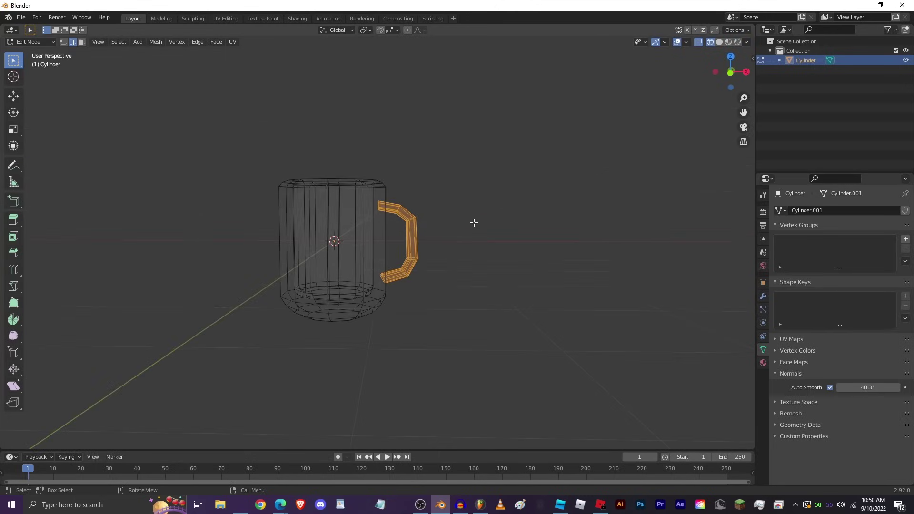
key("s")
key("z")
left_click(483, 218)
Raise the handle 0.0706 m on Z, then return to solid Object Mode
key("s")
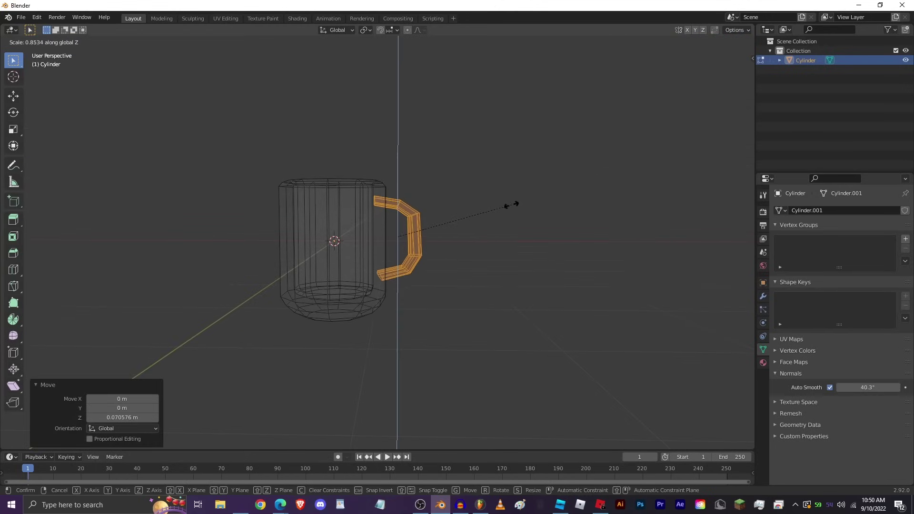
key("z")
left_click(506, 202)
key("Tab")
key("shift+z")
middle_click_drag(506, 202, 551, 230)
scroll(484, 216, "down", 1)
key("Tab")
key("Tab")
scroll(504, 232, "down", 6)
middle_click_drag(470, 233, 452, 230)
scroll(452, 230, "up", 2)
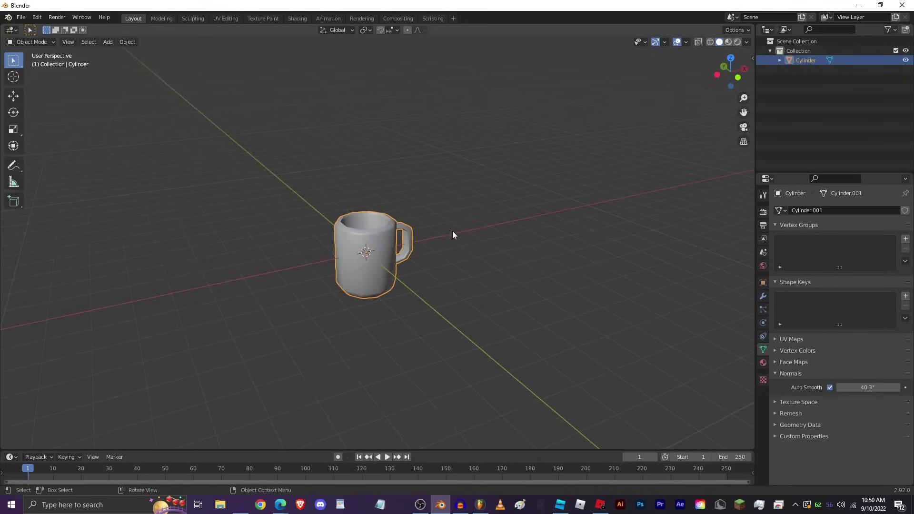
Add a Catmull-Clark Subdivision Surface modifier (viewport 1, render 2) from the wrench tab
left_click(764, 296)
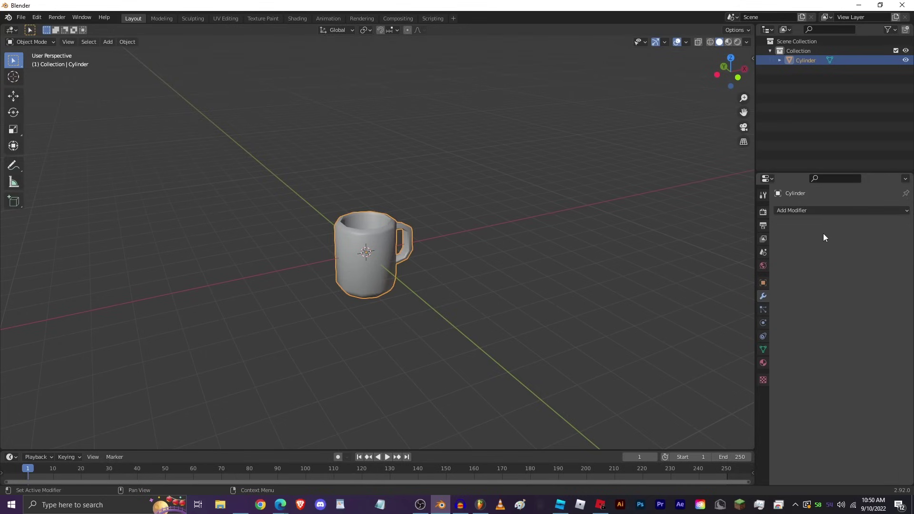
left_click(804, 212)
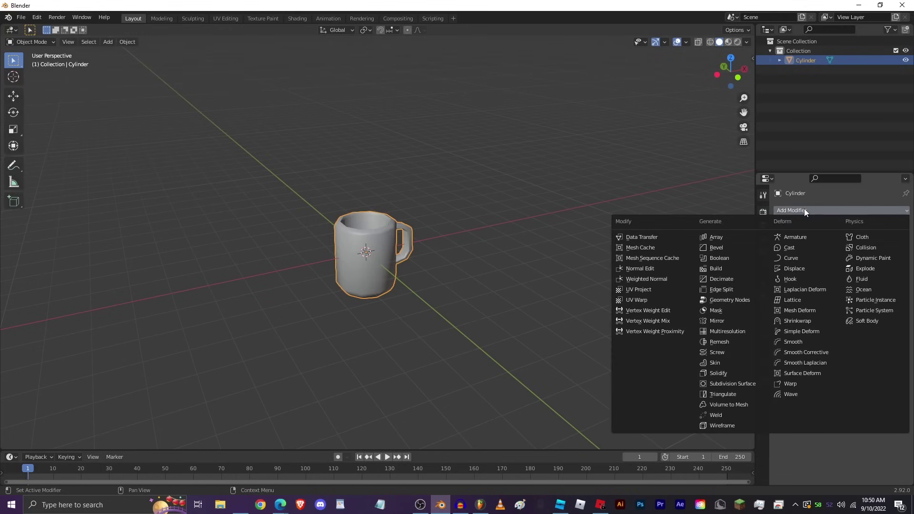
left_click(803, 210)
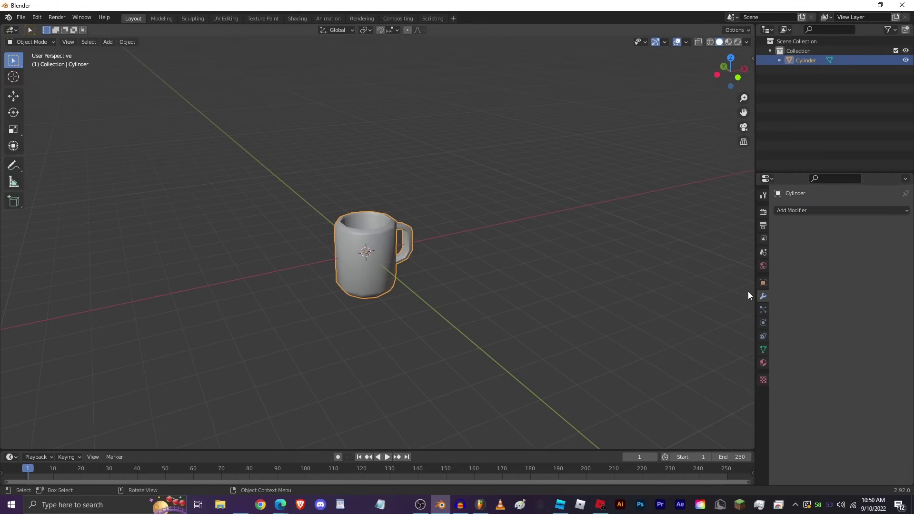
left_click(798, 213)
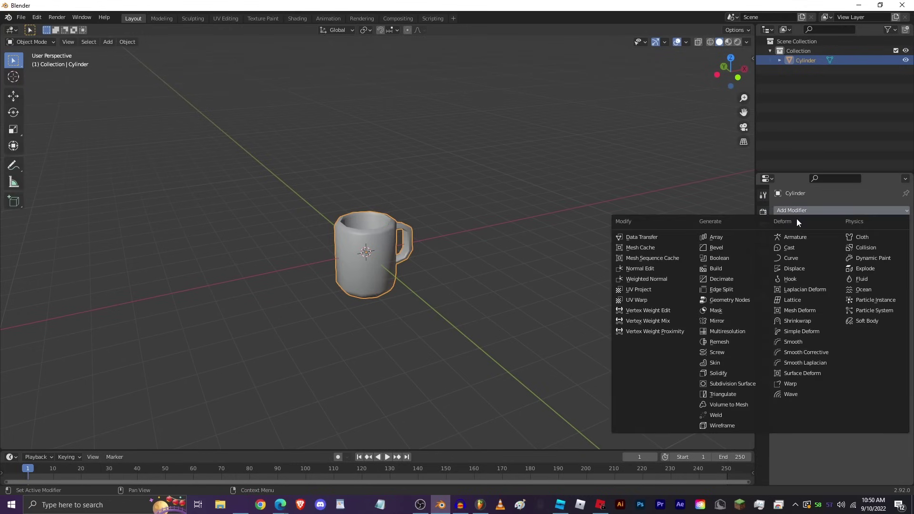
left_click(727, 383)
middle_click_drag(473, 250, 419, 225)
scroll(350, 233, "up", 3)
key("shift+z")
key("shift+z")
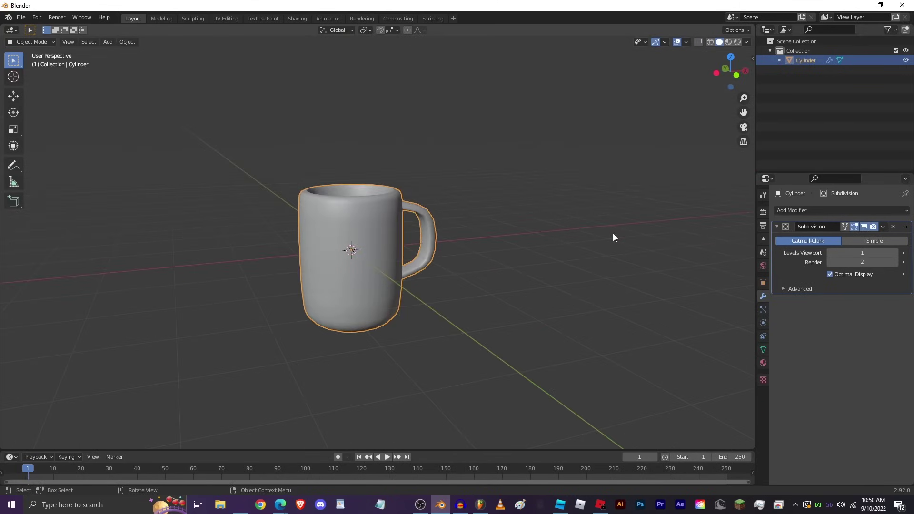
Rescale the whole mug vertically twice to adjust its height
middle_click_drag(612, 237, 546, 220)
key("s")
key("z")
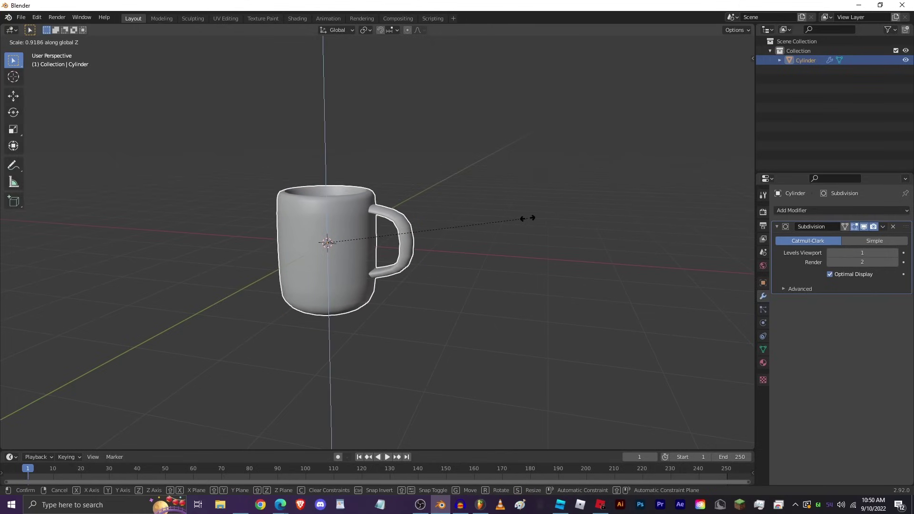
left_click(508, 217)
key("s")
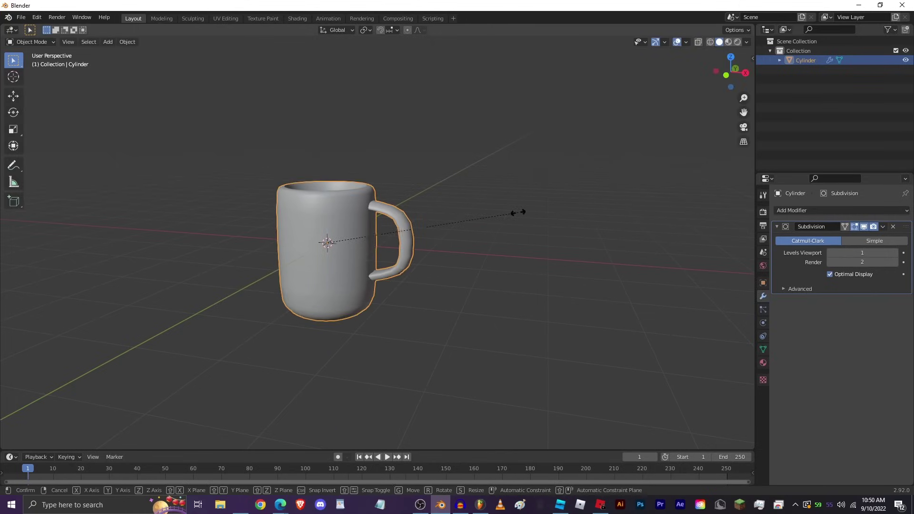
key("z")
left_click(515, 212)
middle_click_drag(516, 213, 455, 248)
Add a centred loop cut around the mug's middle and widen it
key("Tab")
key("ctrl+r")
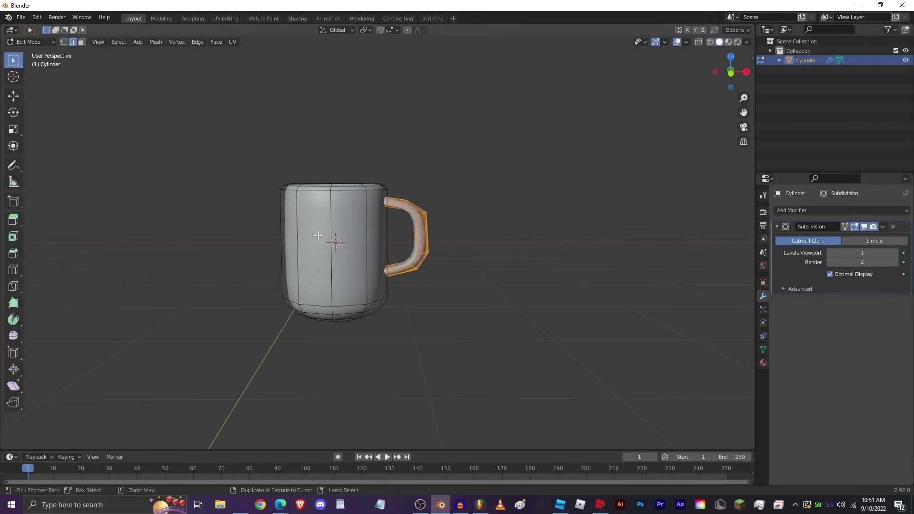
left_click(320, 247)
right_click(490, 221)
key("s")
left_click(527, 216)
key("Tab")
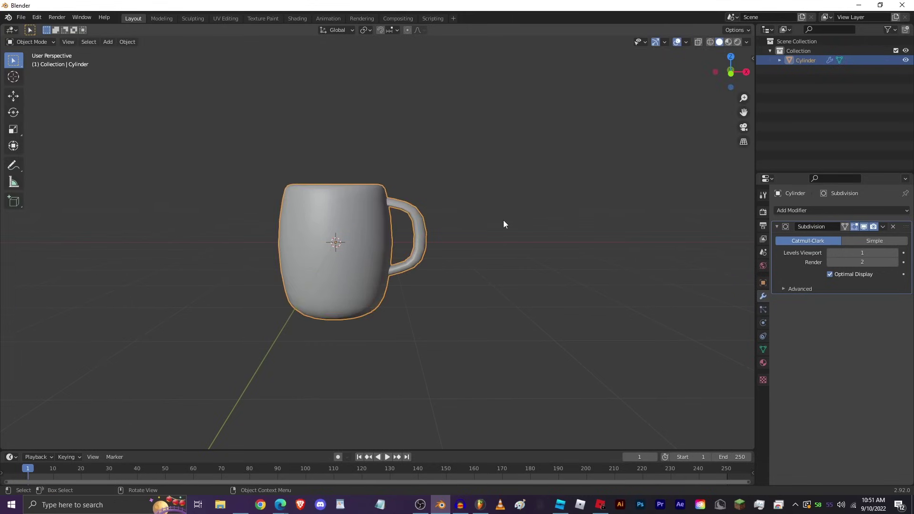
Select the bottom loops in wireframe and flatten them along Z
mouse_move(504, 225)
middle_mouse_down()
mouse_move(428, 237)
mouse_move(503, 209)
middle_mouse_up()
key("Tab")
key("shift+z")
left_click_drag(239, 274, 406, 324)
key("g")
key("z")
left_click(451, 291)
key("s")
key("z")
left_click(519, 282)
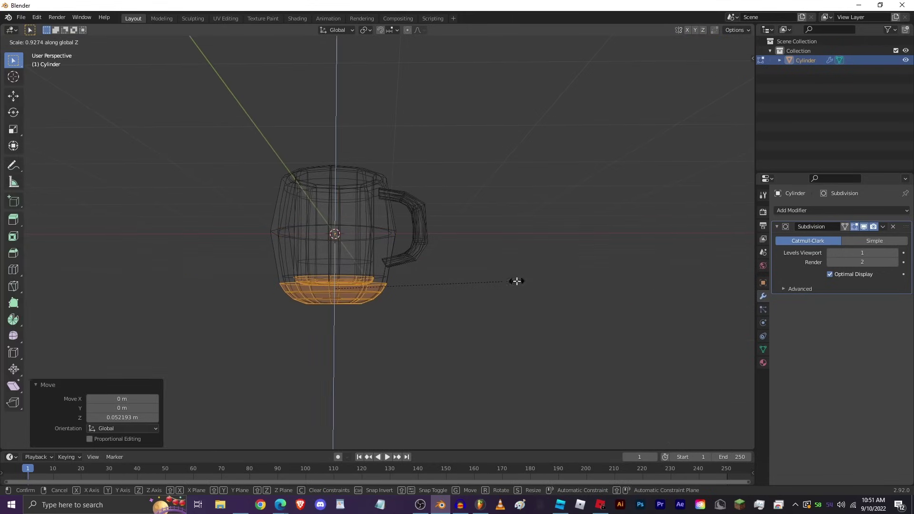
key("Tab")
key("alt+z")
Scale part of the mug's mesh from a top-down view
middle_click_drag(498, 287, 376, 312)
key("Tab")
key("s")
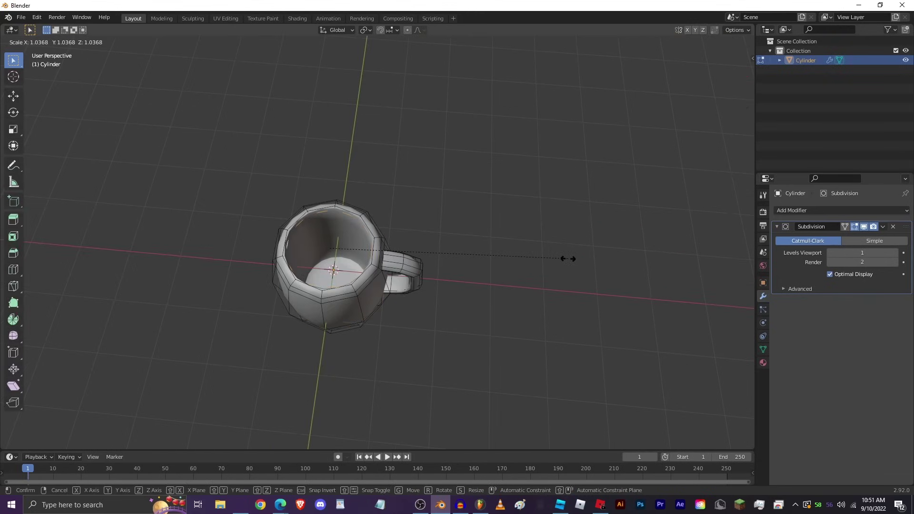
left_click(567, 257)
key("Tab")
middle_click_drag(522, 271, 363, 270)
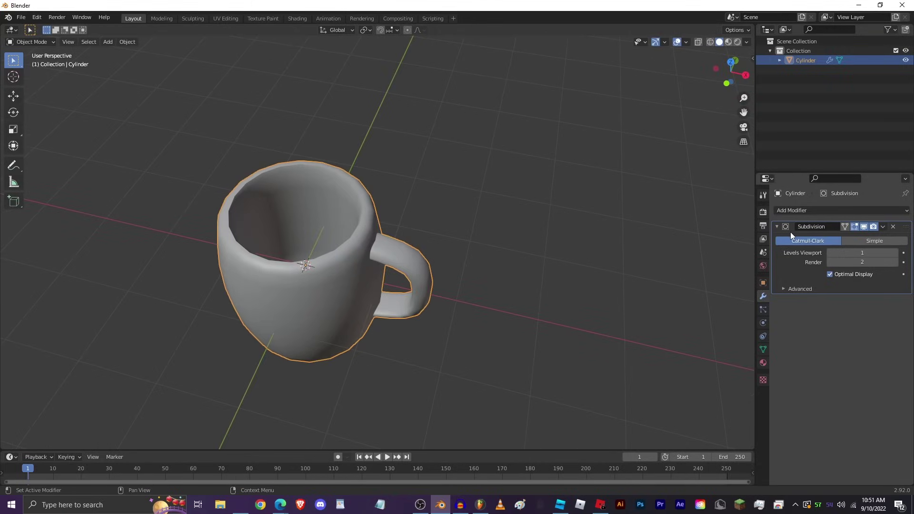
Apply the Subdivision modifier with Ctrl+A and check the resulting mesh in Edit Mode
key("ctrl+a")
middle_click_drag(484, 233, 485, 240)
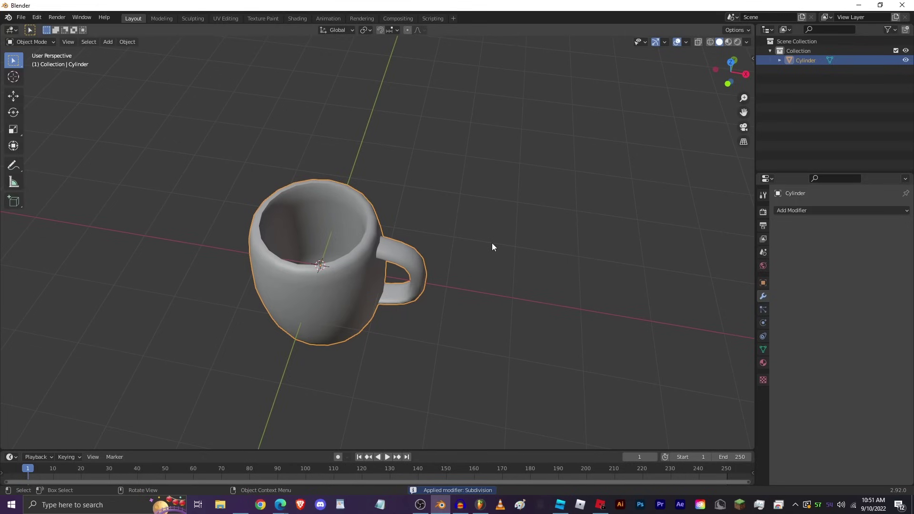
key("Tab")
key("Tab")
middle_click_drag(367, 245, 396, 224)
key("Tab")
key("Tab")
key("Tab")
key("Tab")
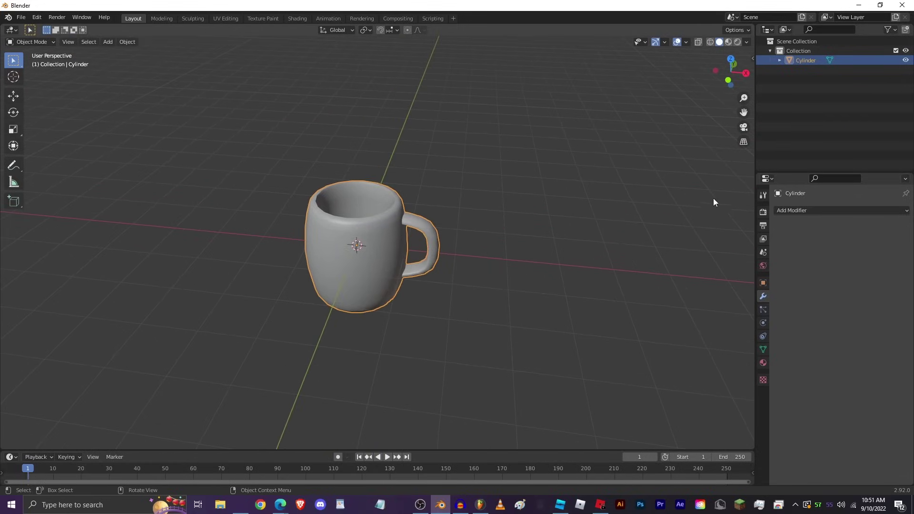
left_click(803, 209)
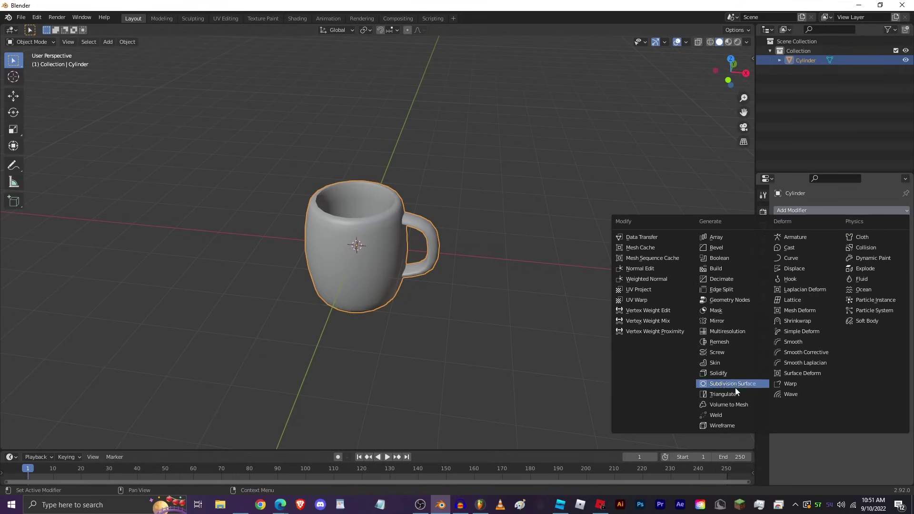
left_click(728, 277)
left_click_drag(889, 252, 852, 252)
mouse_move(747, 263)
middle_mouse_down()
mouse_move(430, 261)
mouse_move(461, 258)
middle_mouse_up()
key("shift+z")
key("shift+z")
key("shift+z")
key("shift+z")
left_click_drag(852, 253, 853, 253)
left_click_drag(853, 252, 854, 252)
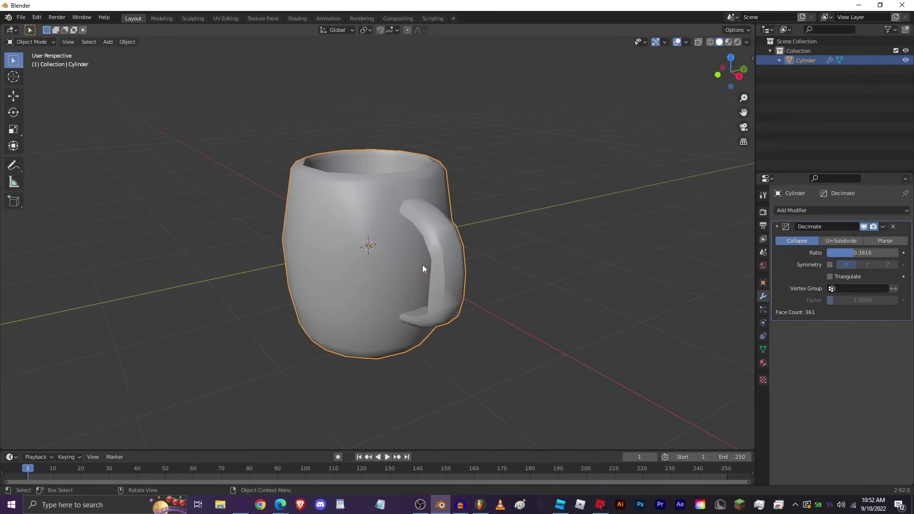
middle_click_drag(422, 264, 557, 255)
scroll(475, 267, "up", 2)
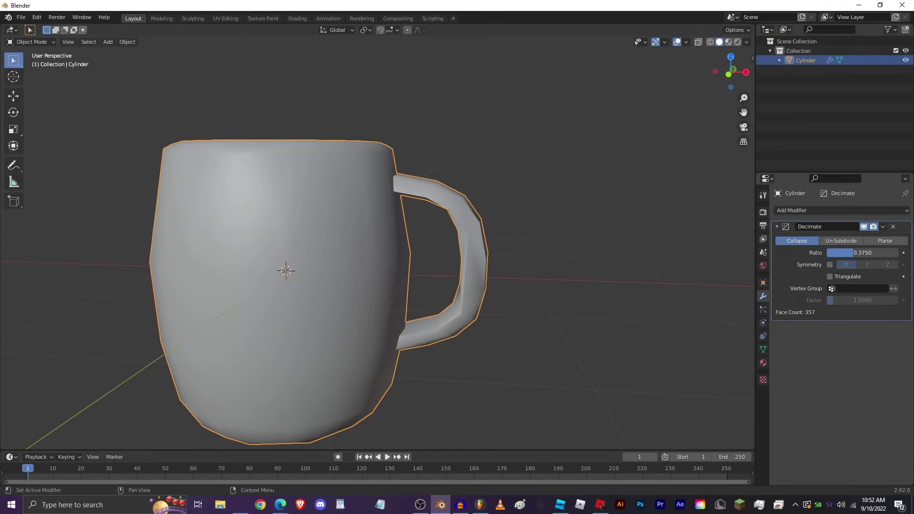
mouse_move(853, 253)
left_mouse_down()
mouse_move(864, 252)
mouse_move(840, 253)
mouse_move(885, 253)
mouse_move(862, 252)
left_mouse_up()
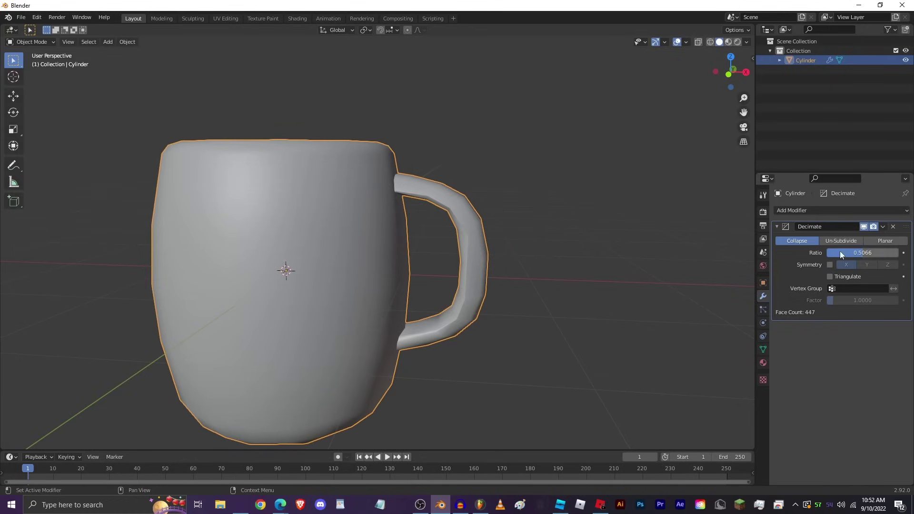
middle_click_drag(579, 231, 562, 253)
left_click_drag(855, 254, 851, 254)
middle_click_drag(614, 242, 467, 269)
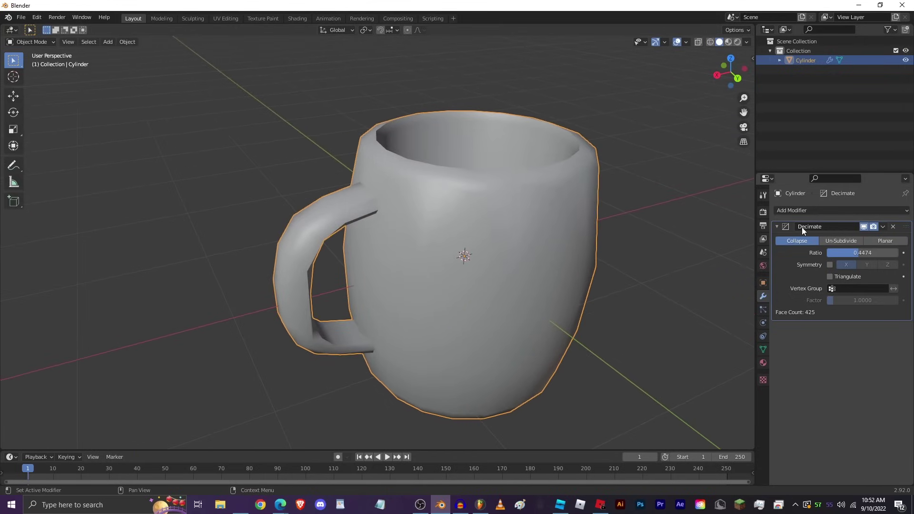
key("ctrl+x")
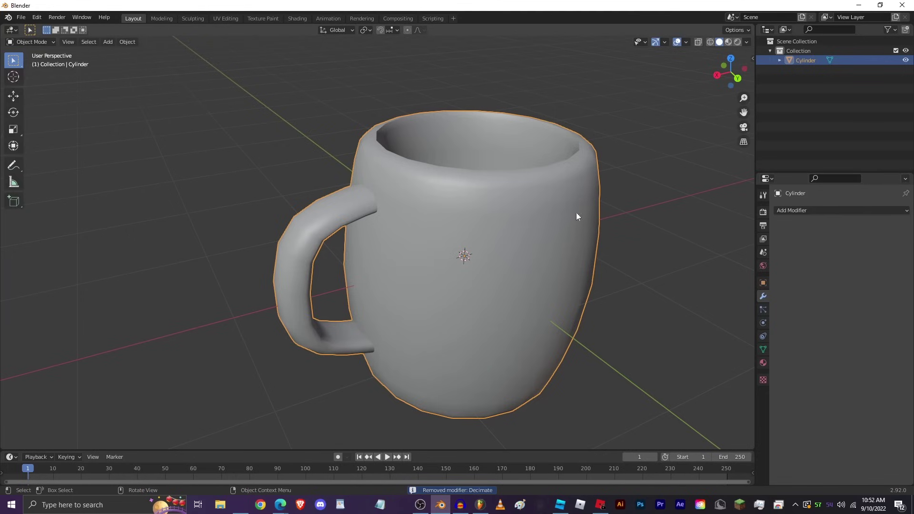
scroll(547, 211, "down", 4)
left_click(556, 232)
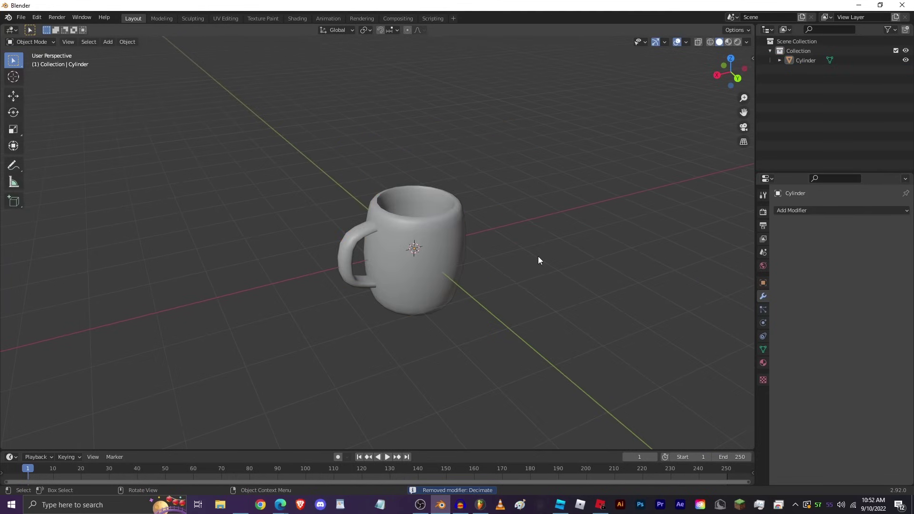
middle_click_drag(471, 201, 460, 231)
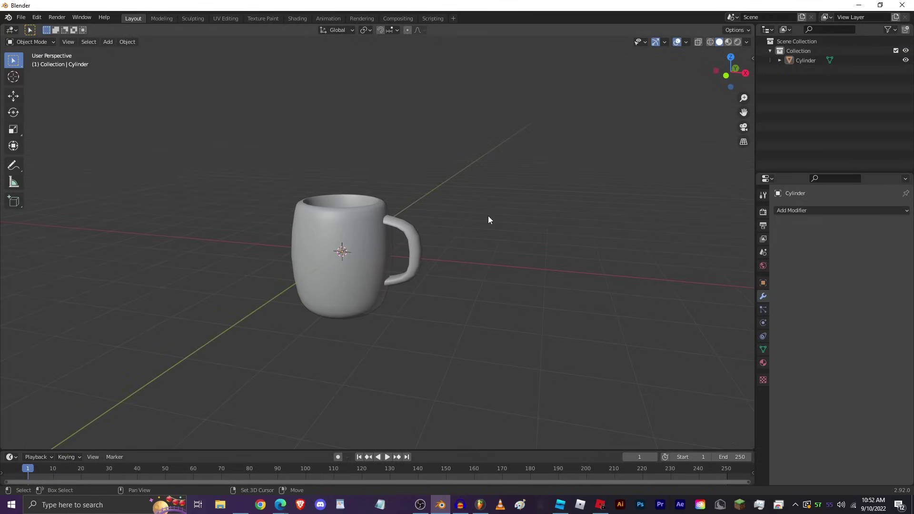
key("shift+a")
mouse_move(488, 220)
left_click(528, 227)
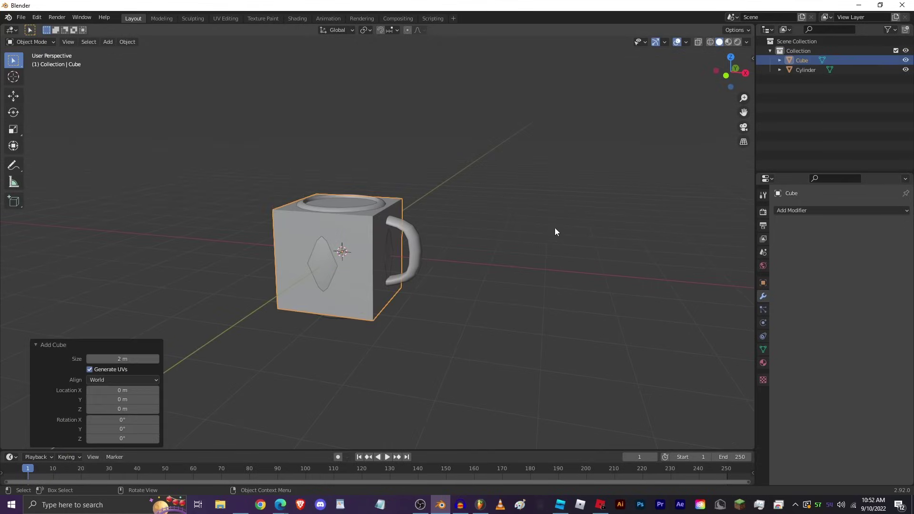
key("s")
left_click(499, 220)
key("g")
key("x")
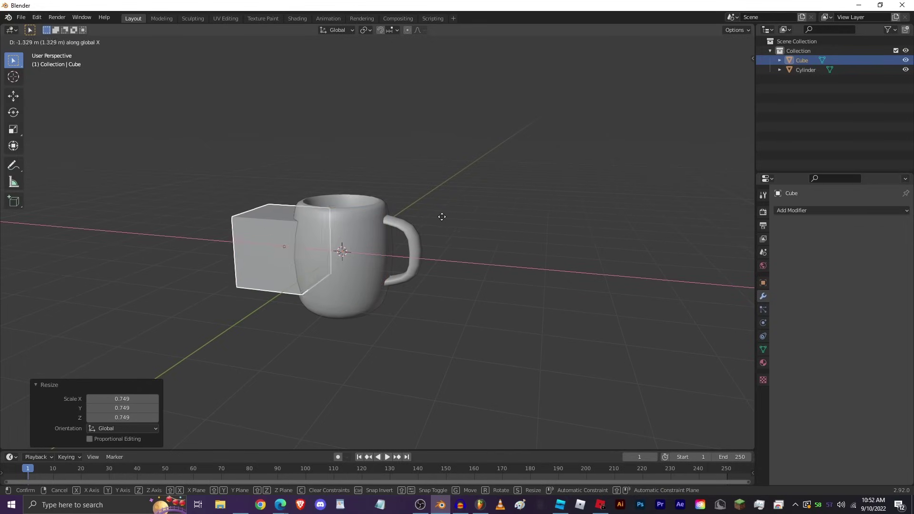
left_click(377, 221)
middle_click_drag(297, 220, 304, 226)
middle_click_drag(305, 226, 279, 231)
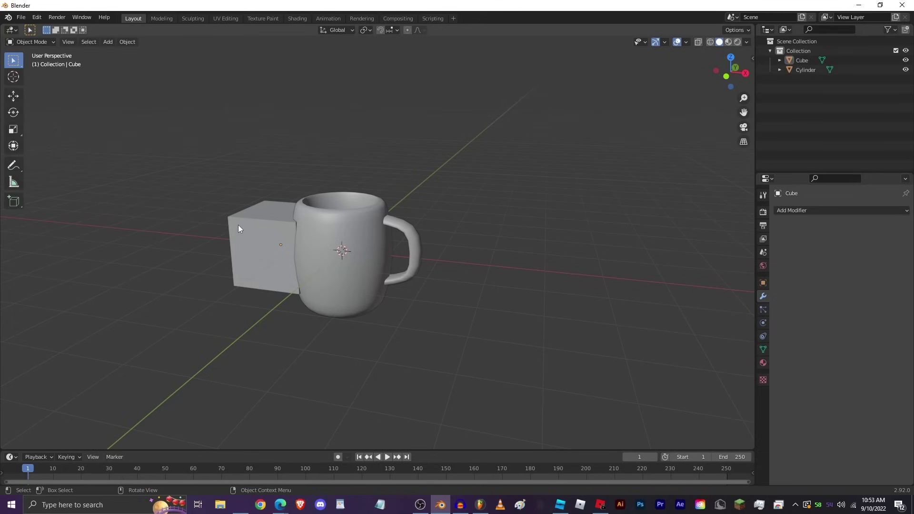
left_click(238, 224)
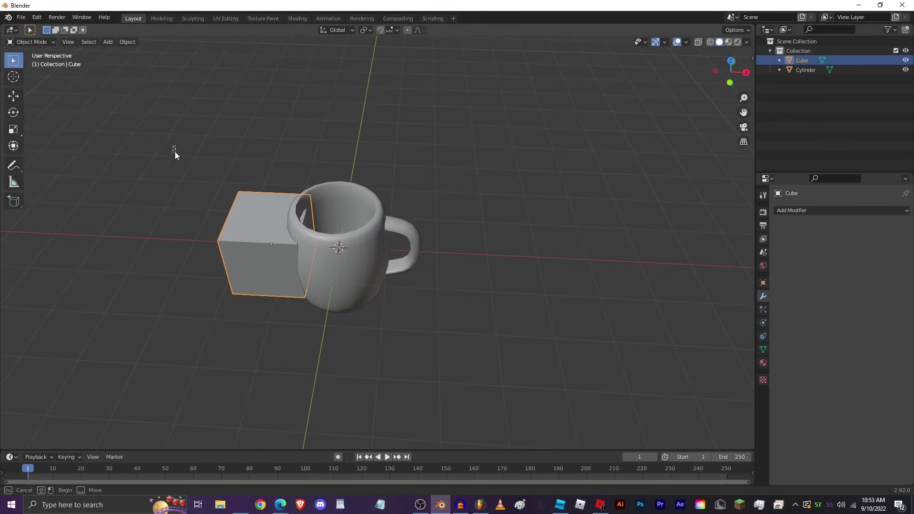
left_click_drag(175, 151, 418, 296)
right_click(349, 232)
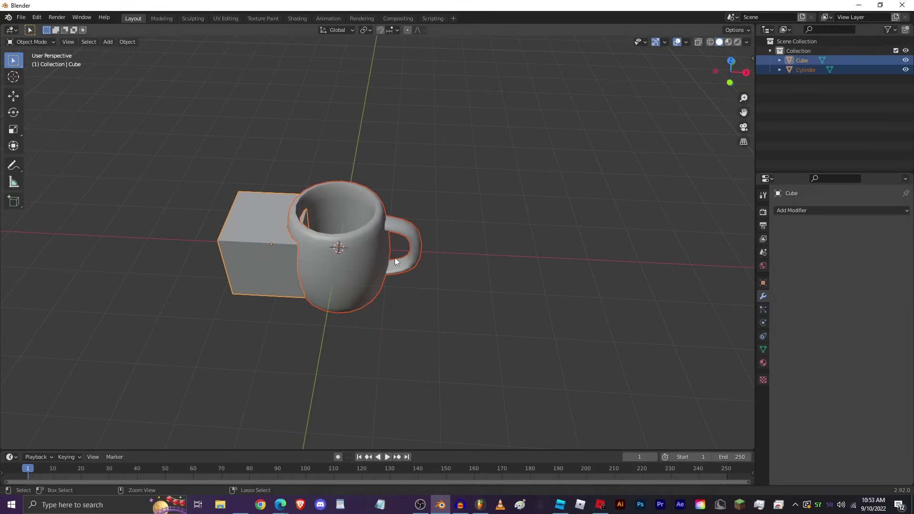
key("ctrl+j")
key("Tab")
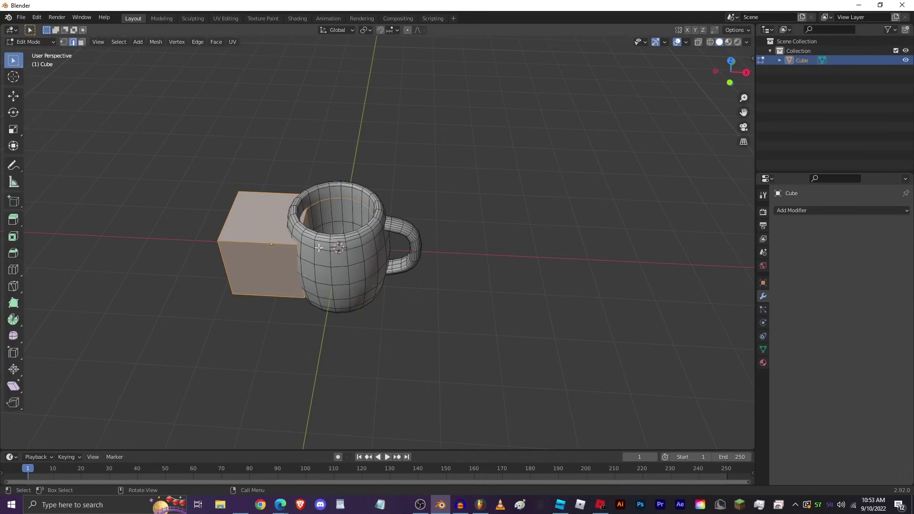
middle_click_drag(318, 248, 292, 306)
key("Tab")
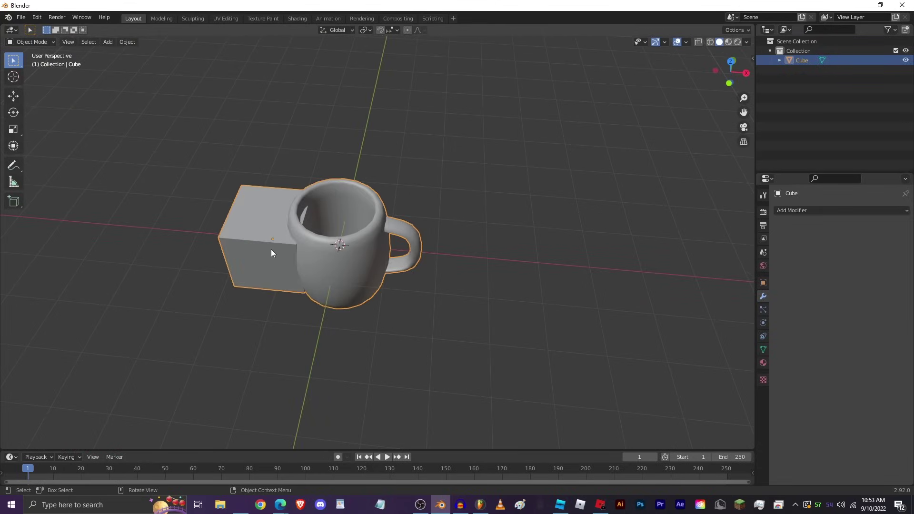
middle_click_drag(271, 250, 208, 255)
key("ctrl+z")
key("ctrl+z")
key("ctrl+z")
key("ctrl+z")
key("ctrl+z")
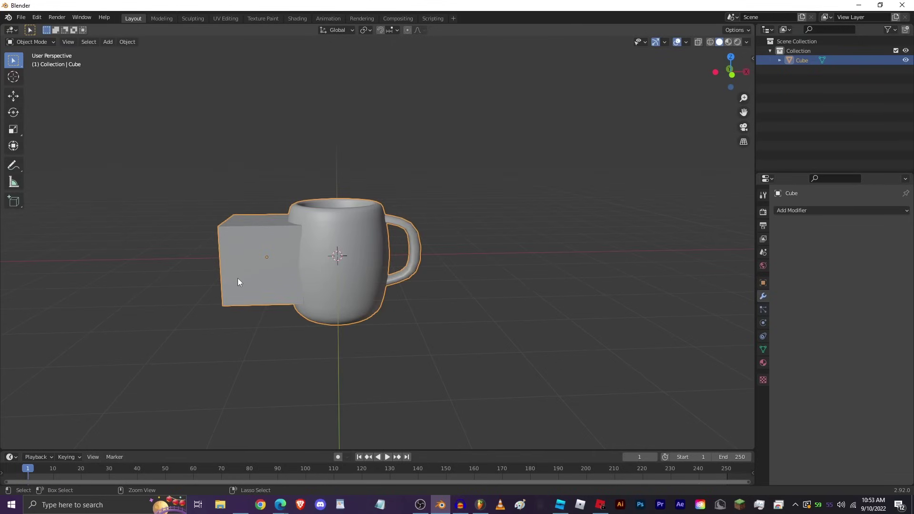
left_click(296, 246)
key("x")
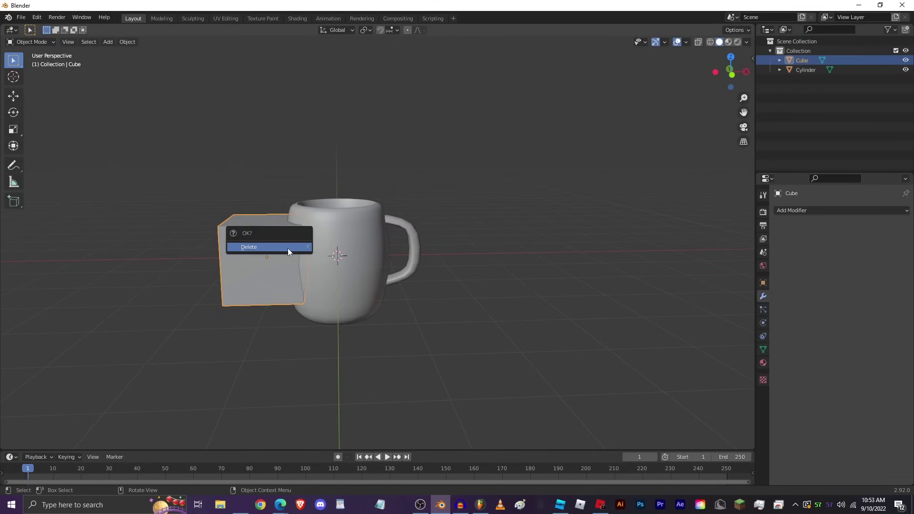
left_click(287, 247)
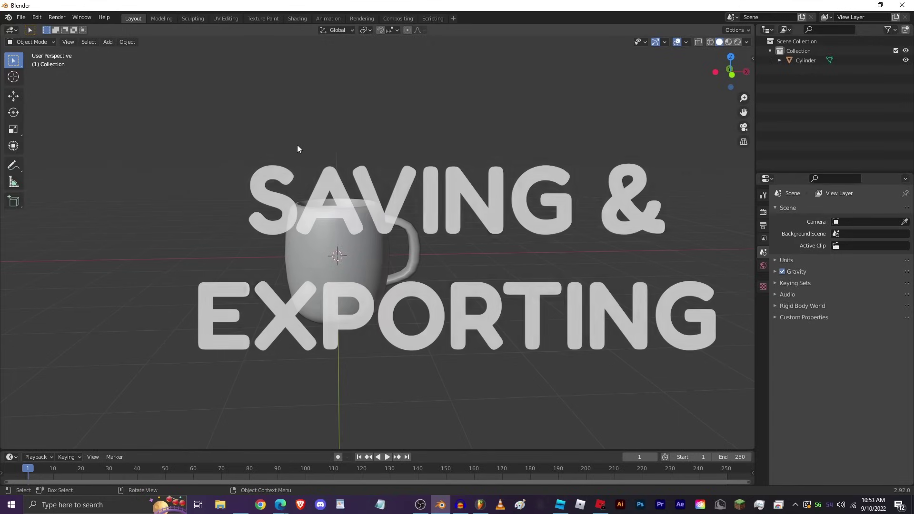
Save the scene as asfafsdfasdf.blend and bring up the File > Export format list
left_click(21, 17)
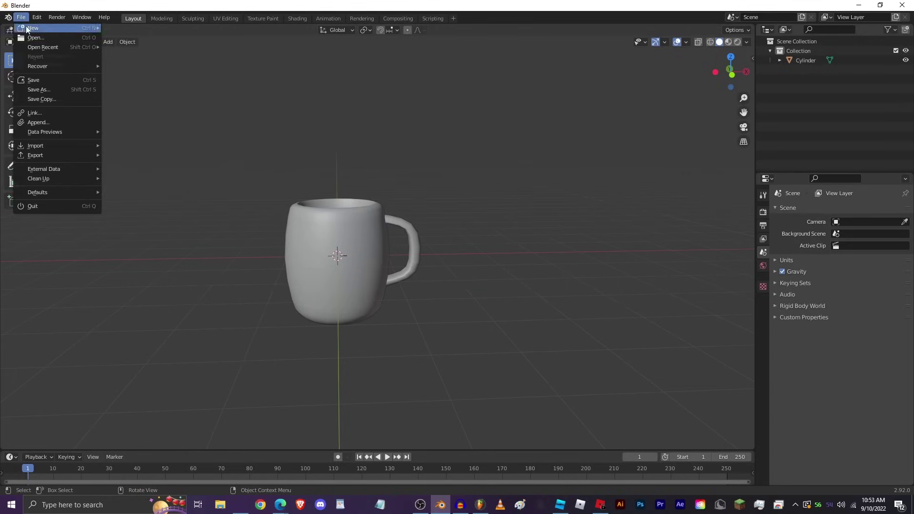
left_click(21, 17)
left_click(47, 78)
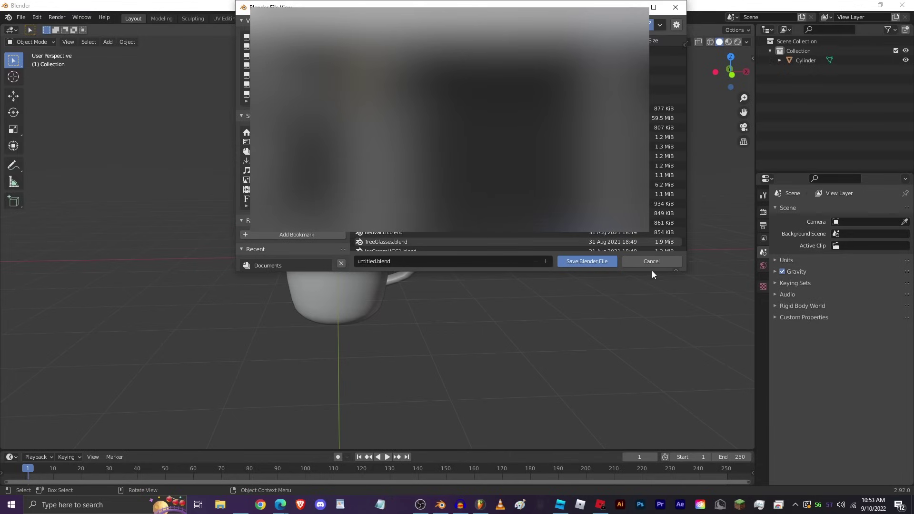
left_click(369, 261)
double_click(369, 261)
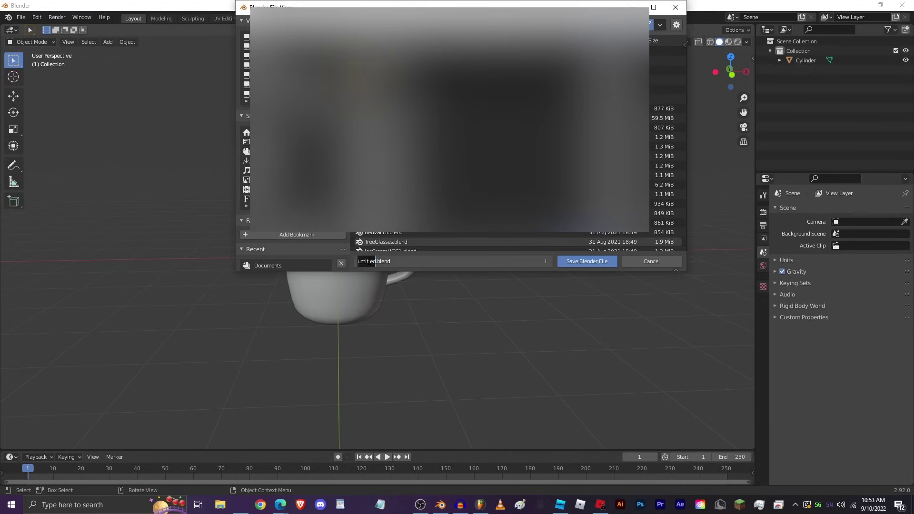
type("asfafsdfasdf")
left_click(584, 261)
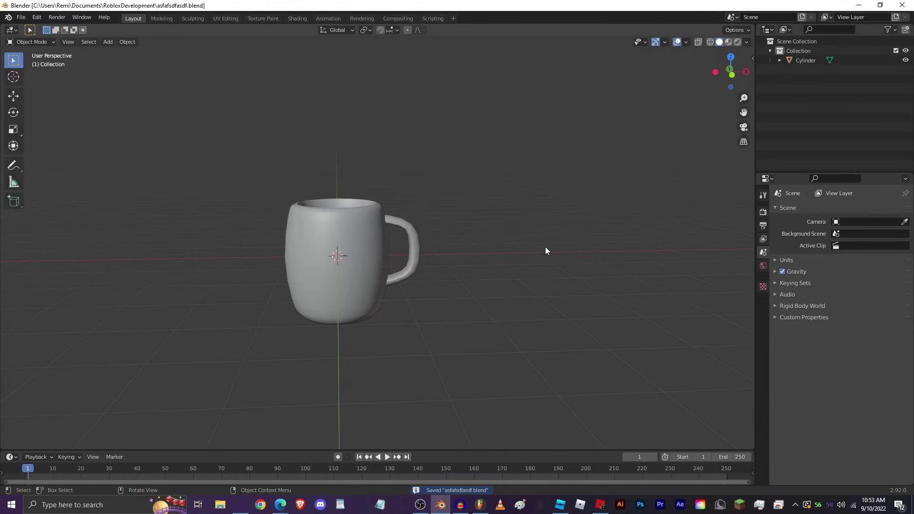
left_click(21, 17)
mouse_move(50, 154)
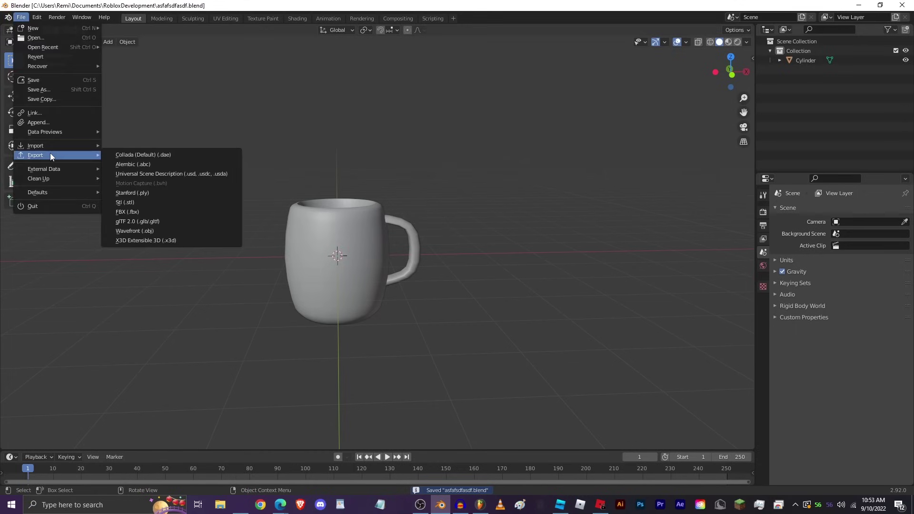
Choose FBX export, untick Limit to Selected Objects, then cancel the export window
left_click(158, 213)
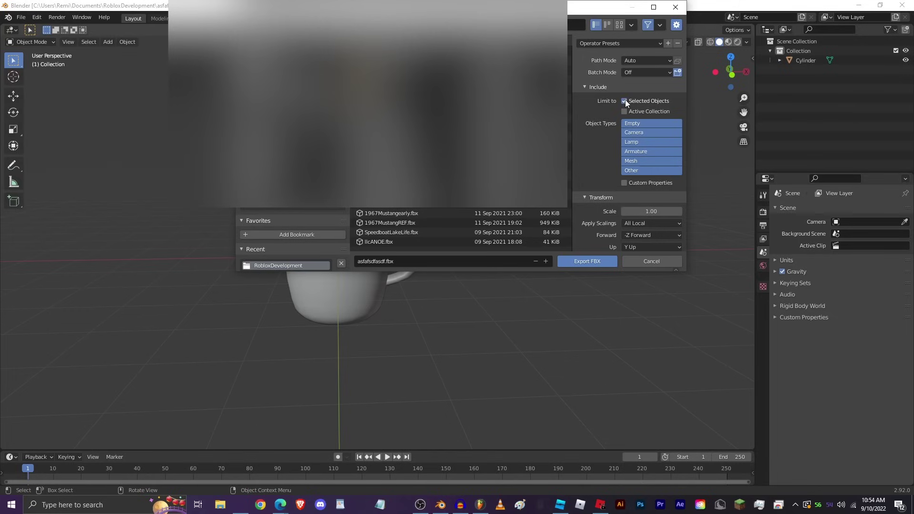
left_click(350, 293)
middle_click_drag(357, 329, 411, 322)
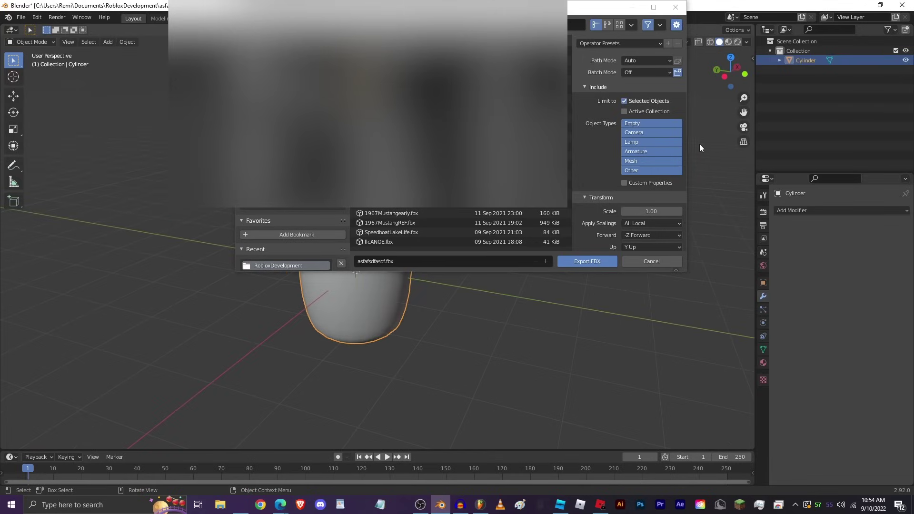
left_click(628, 101)
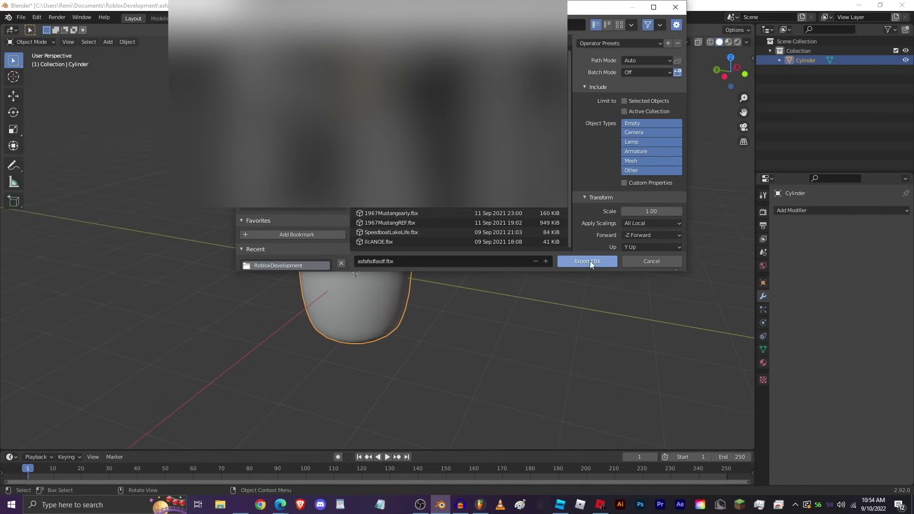
left_click(650, 261)
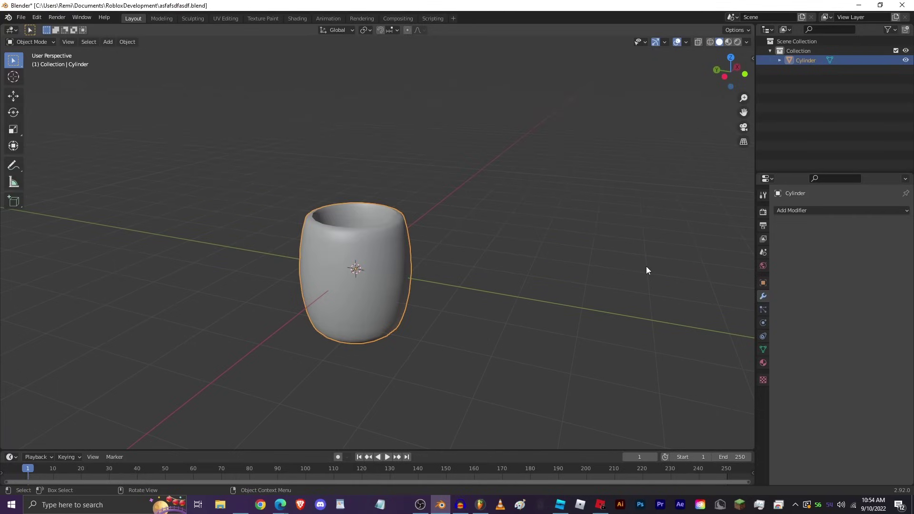